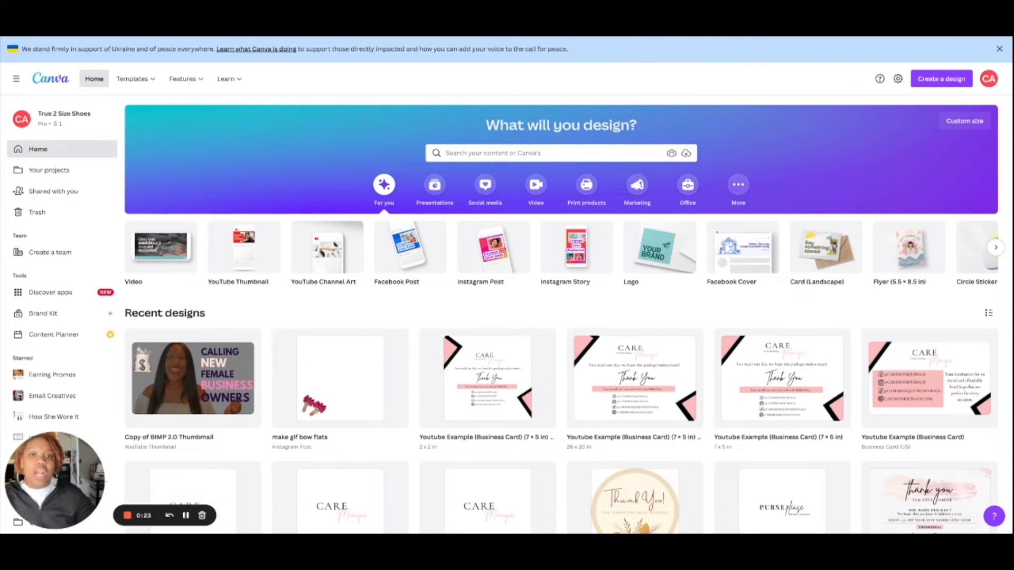
- Search the templates for "email marketing"
click(446, 154)
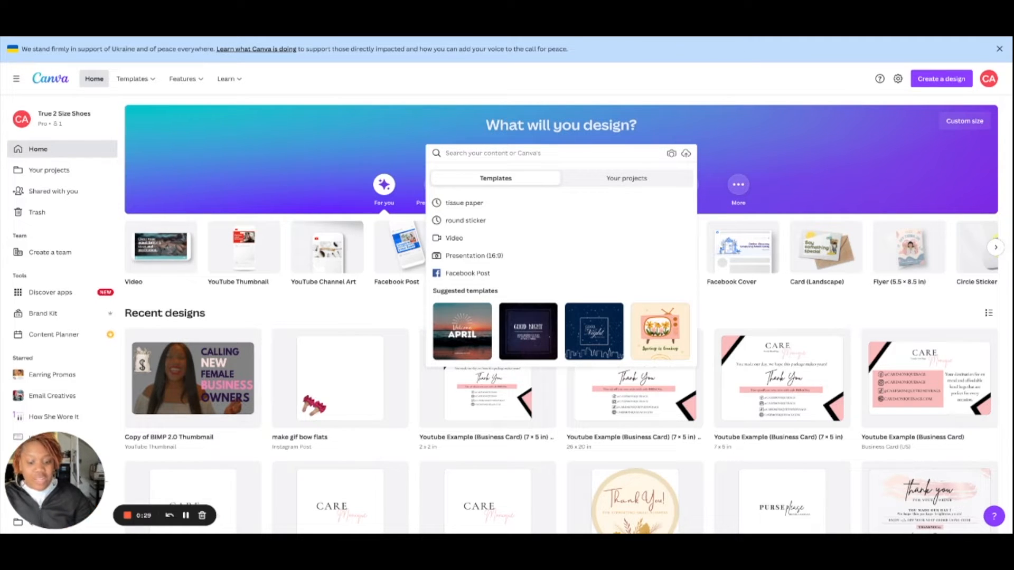
text(email)
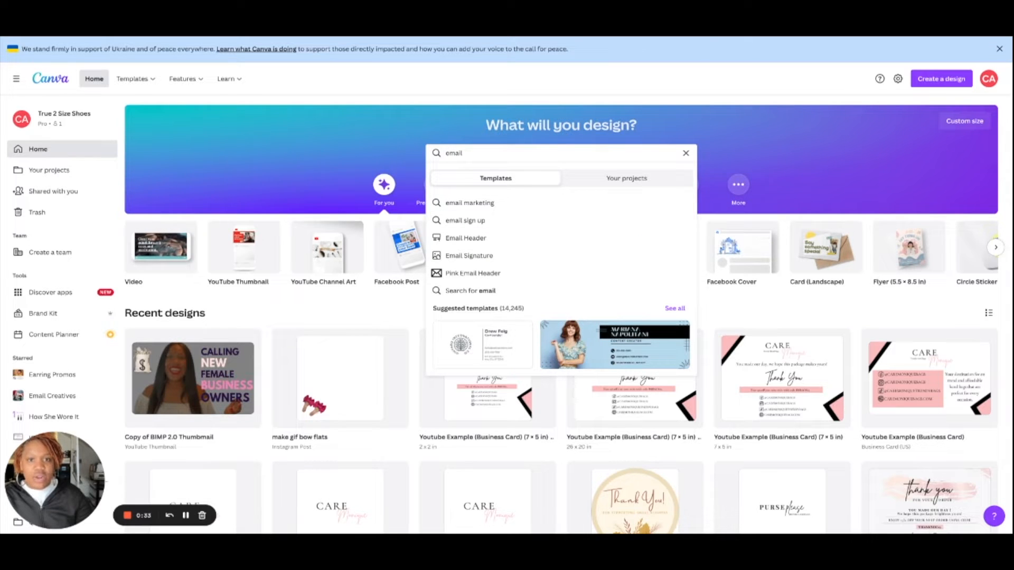
key(Down)
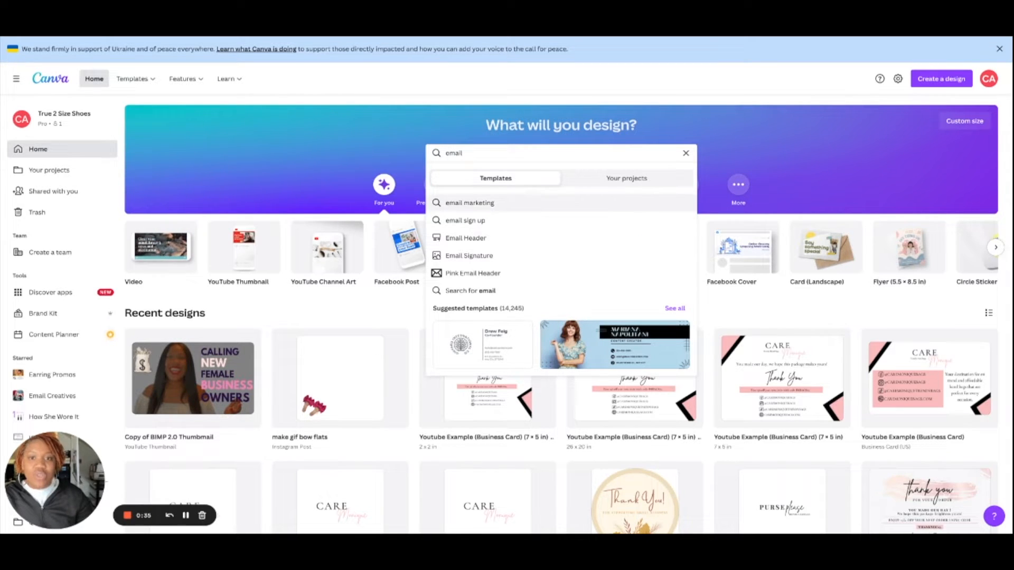
click(485, 203)
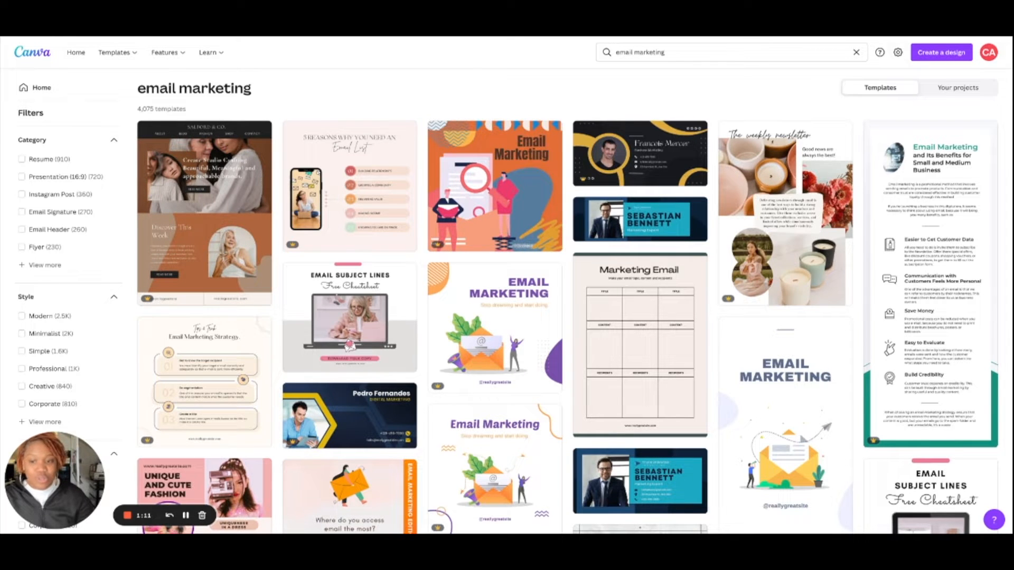
- Look through the email marketing templates for layout and design ideas
scroll(507, 159, down, 1)
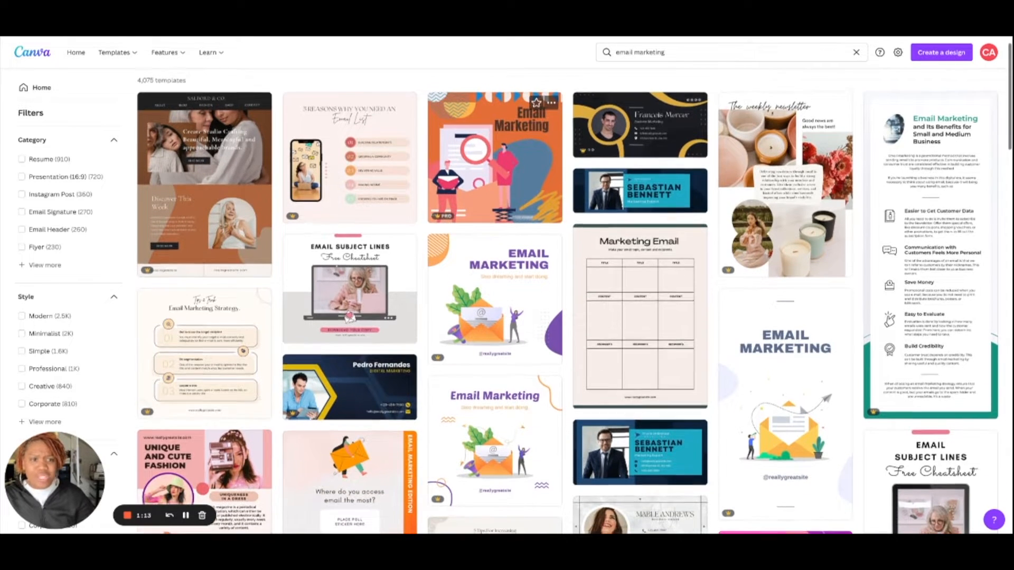
scroll(507, 158, up, 1)
scroll(507, 158, down, 1)
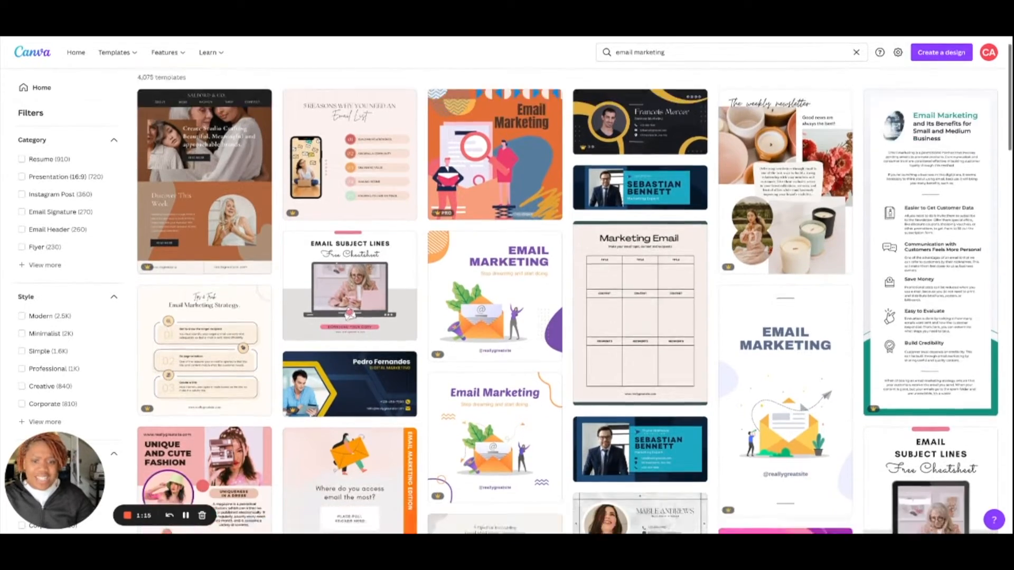
scroll(507, 264, down, 10)
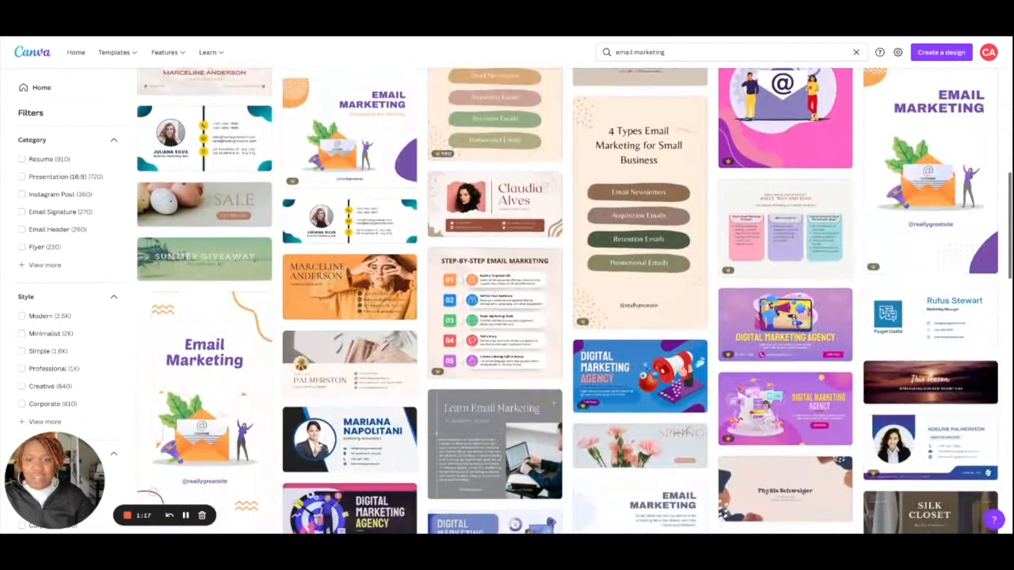
scroll(574, 301, down, 4)
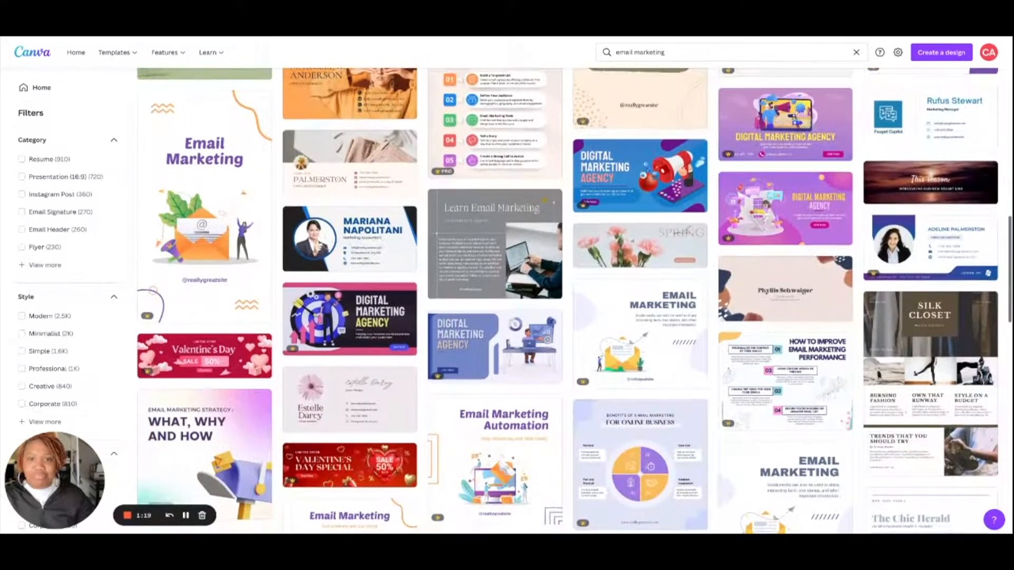
scroll(574, 301, down, 3)
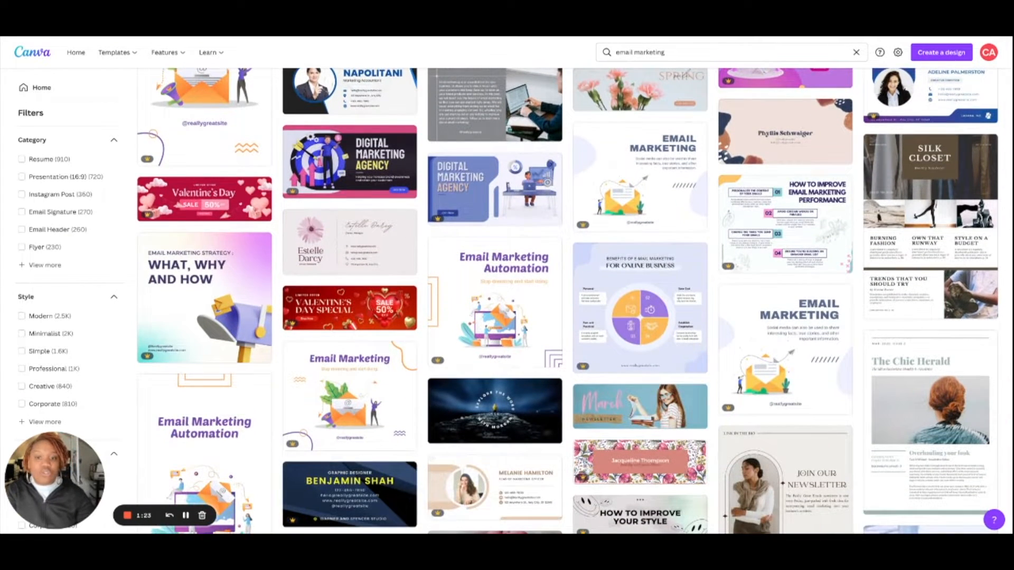
scroll(507, 158, down, 3)
scroll(574, 301, down, 8)
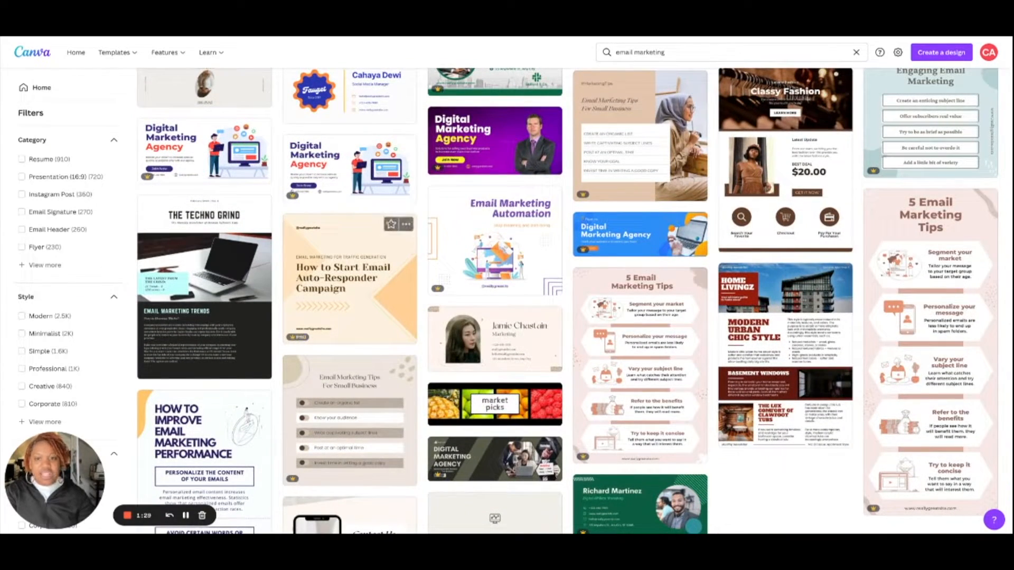
scroll(611, 256, up, 4)
scroll(618, 257, up, 15)
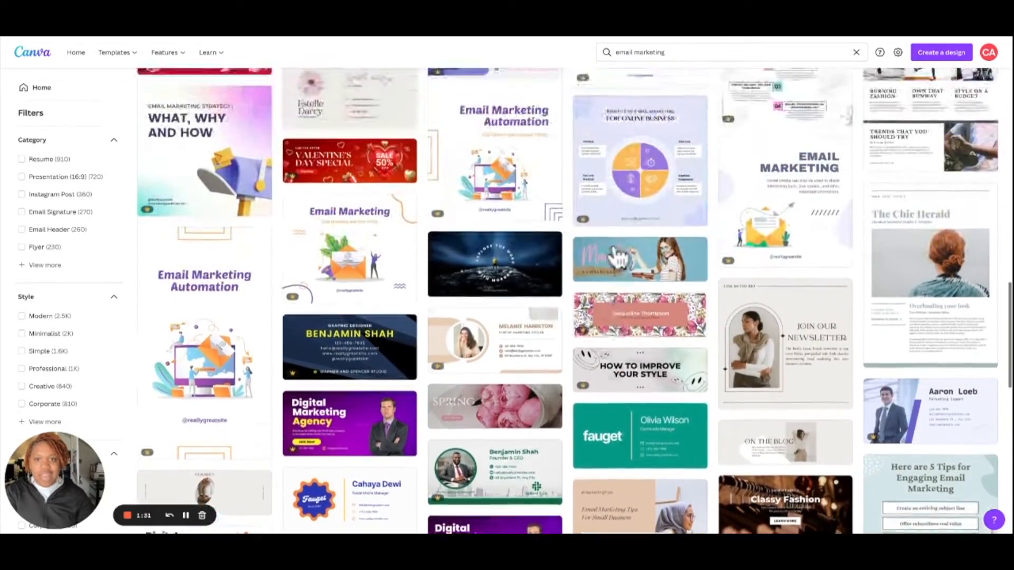
scroll(618, 258, up, 10)
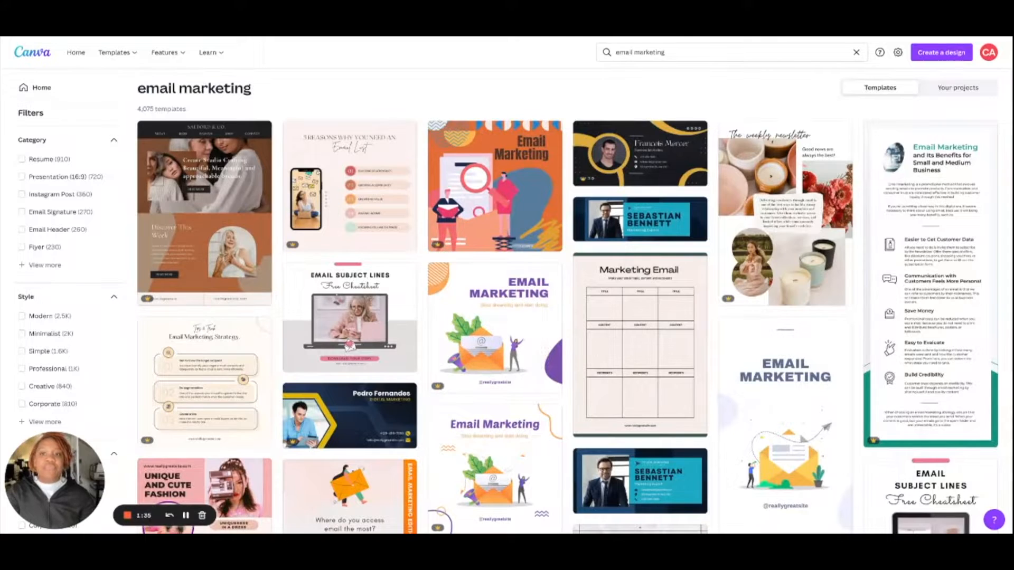
- Search the templates for Instagram posts instead of email marketing
click(640, 51)
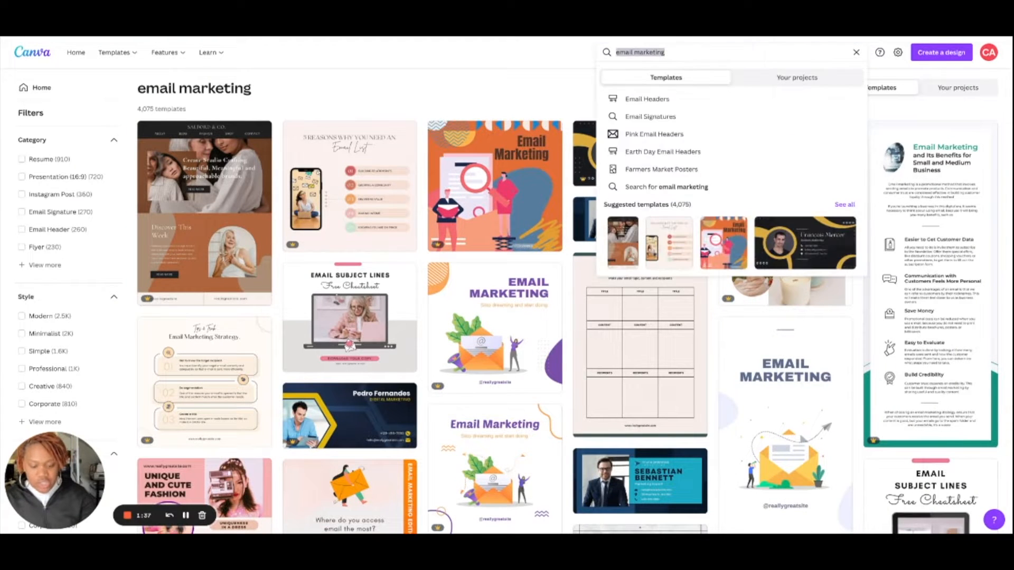
text(instagram)
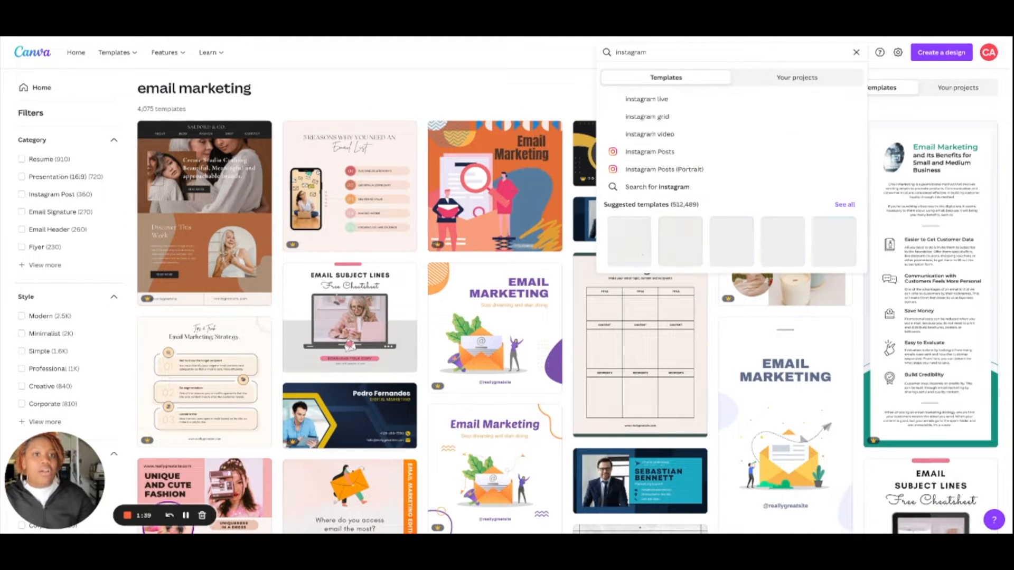
click(650, 152)
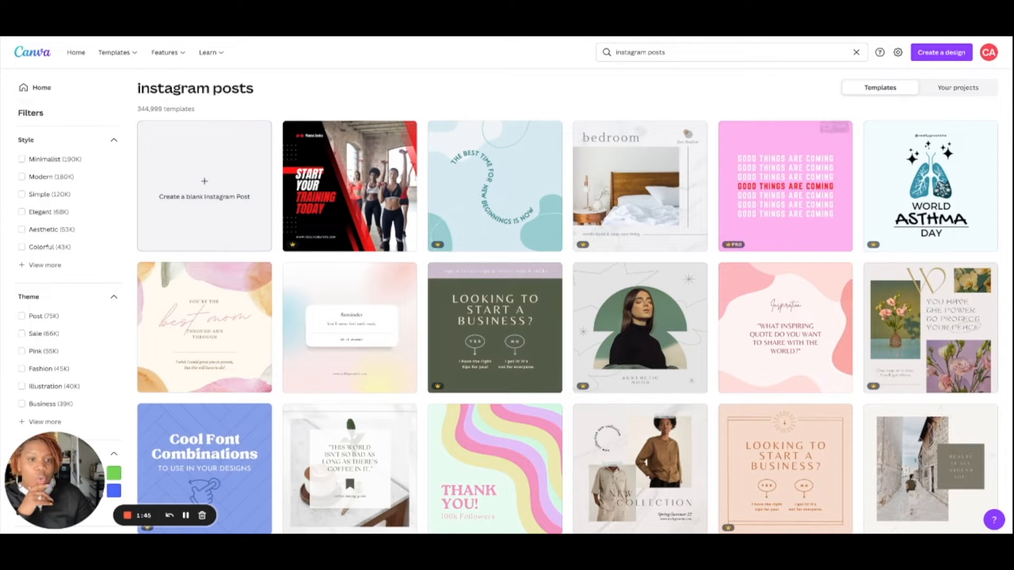
- Look through the Instagram post templates for the range of themes and styles on offer
scroll(788, 365, down, 7)
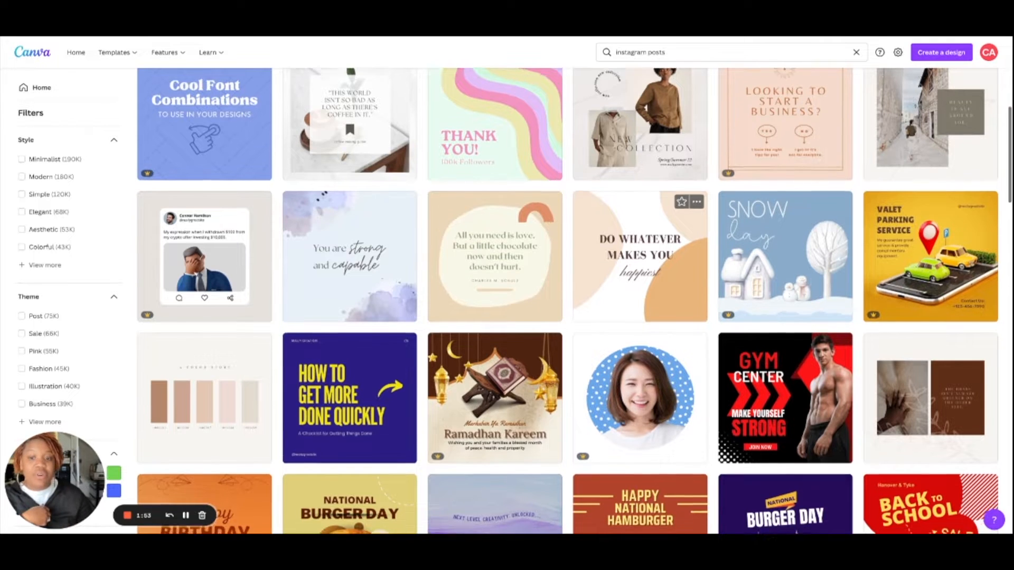
scroll(640, 261, down, 8)
scroll(641, 265, down, 3)
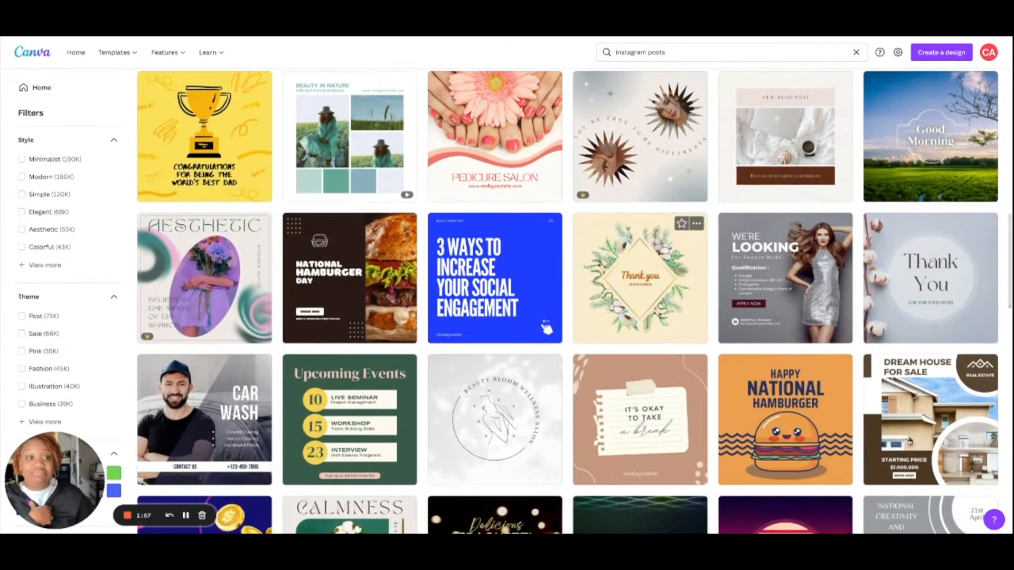
scroll(640, 279, down, 1)
scroll(640, 254, down, 5)
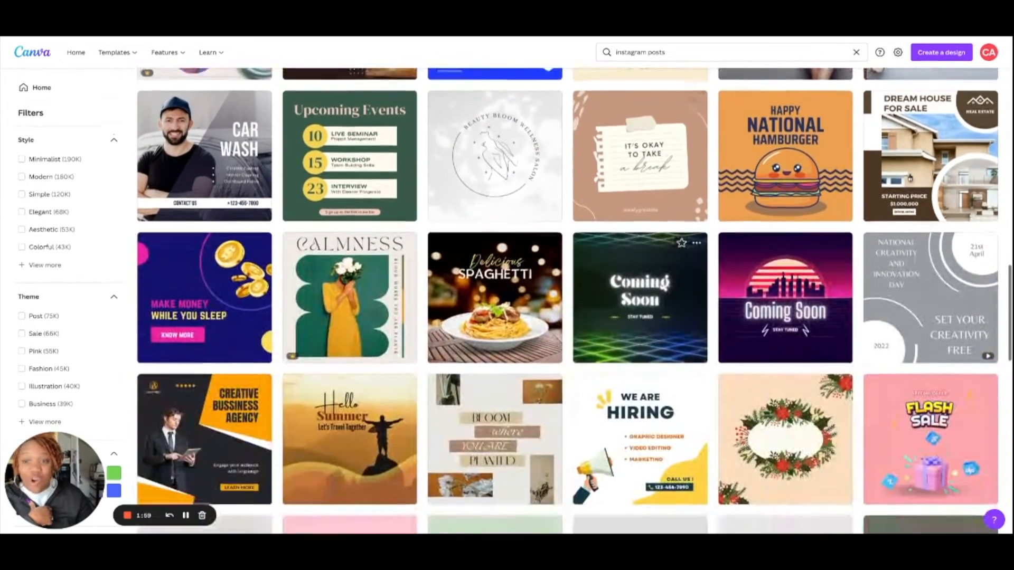
scroll(640, 253, down, 1)
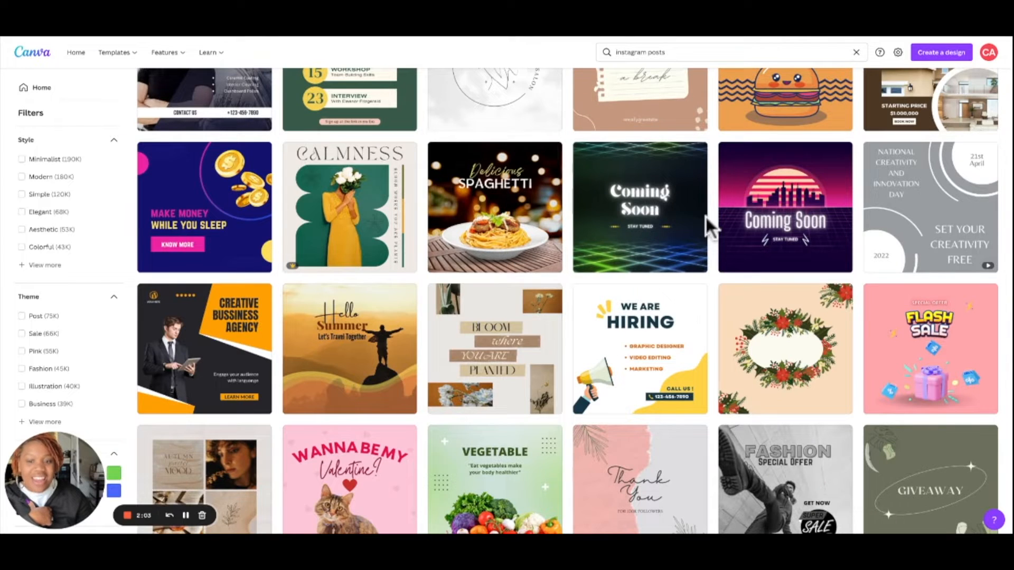
scroll(705, 216, down, 5)
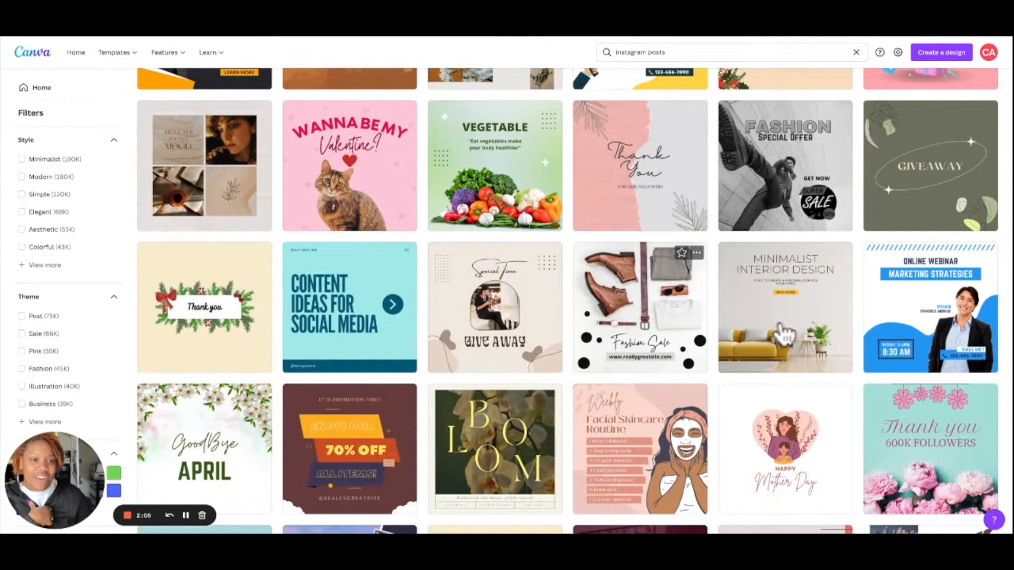
scroll(857, 347, down, 6)
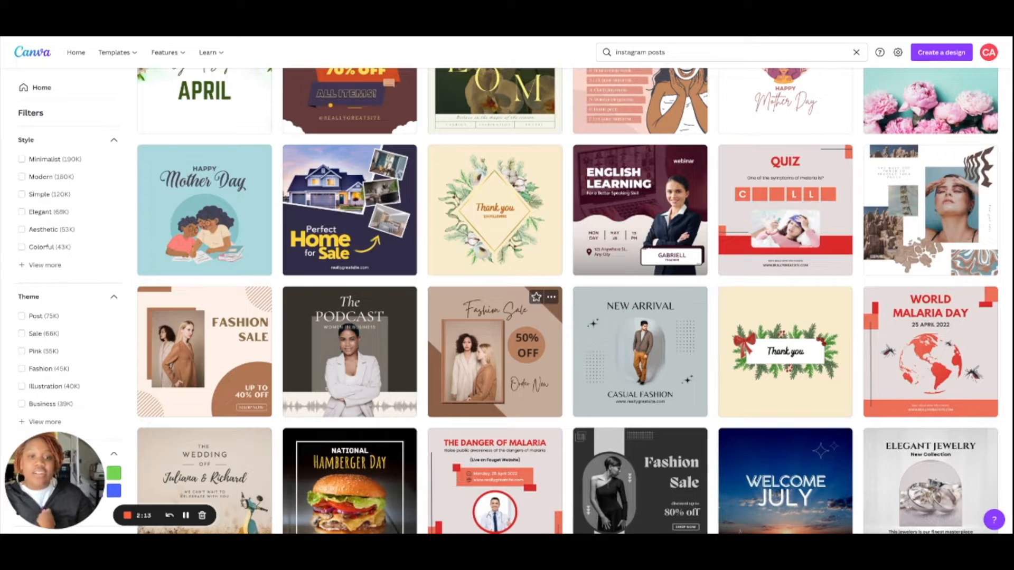
scroll(479, 520, down, 2)
scroll(478, 520, up, 15)
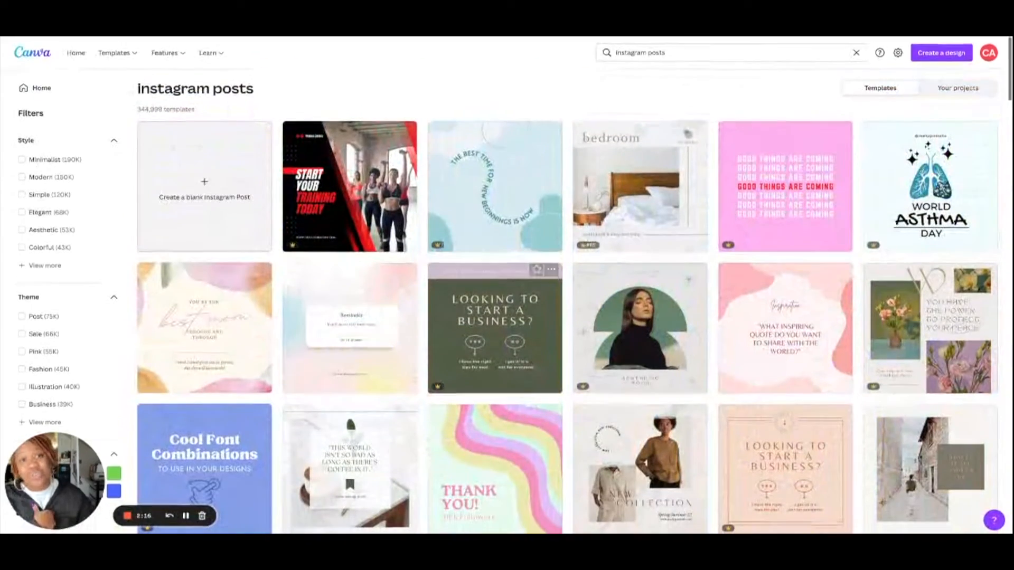
- Search the templates for "fashion" and open the pink Fashion Sale poster showing a woman in a purple blazer
triple_click(641, 52)
text(fashion)
key(Return)
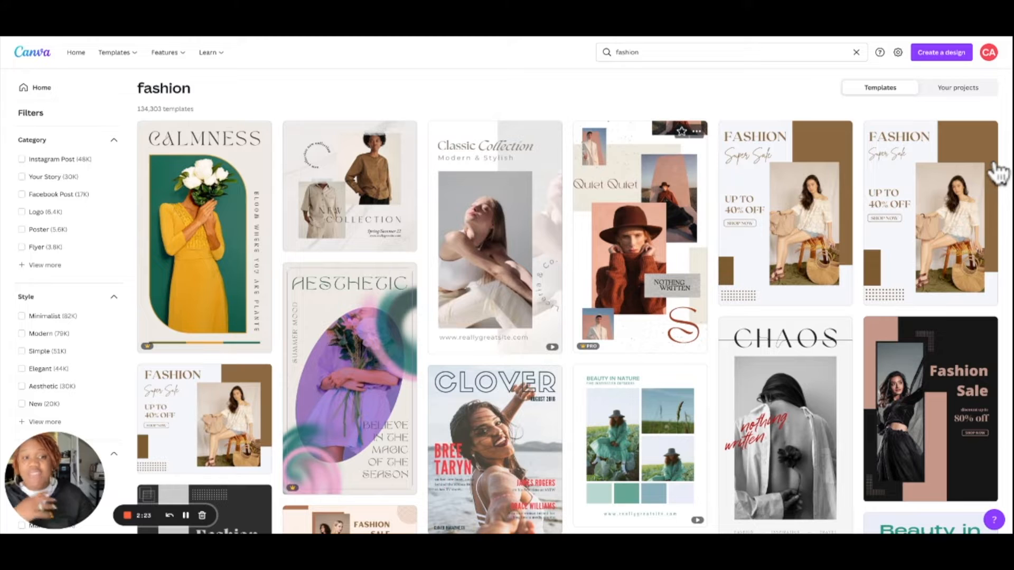
scroll(998, 173, down, 8)
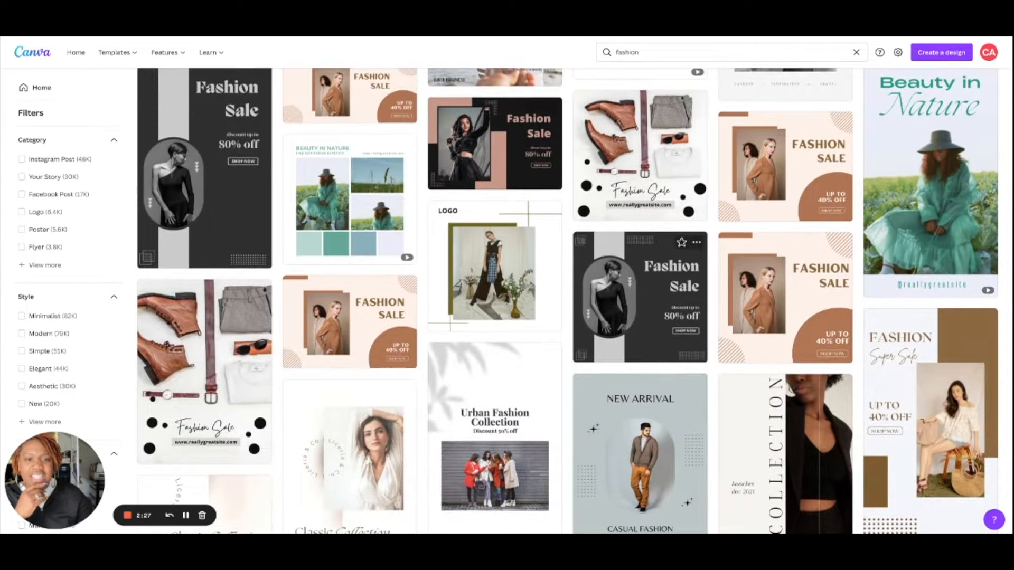
scroll(641, 158, down, 5)
scroll(640, 254, down, 2)
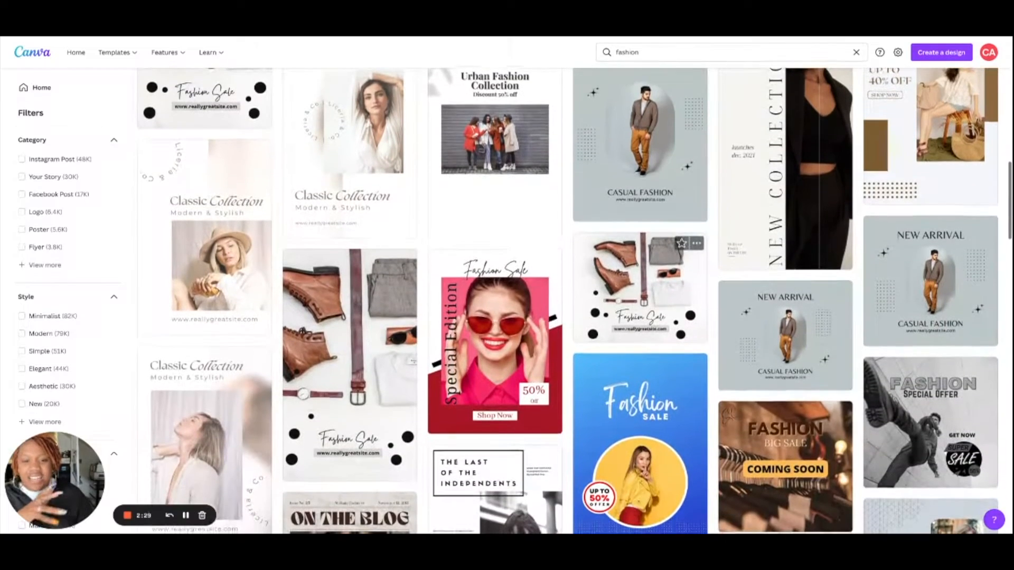
scroll(640, 264, down, 5)
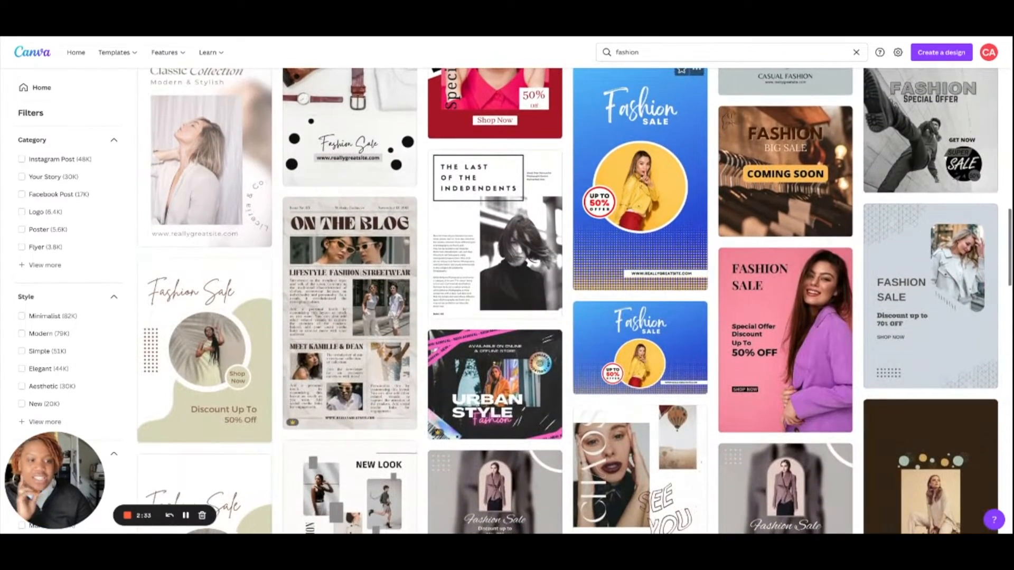
scroll(640, 264, down, 2)
scroll(640, 253, down, 1)
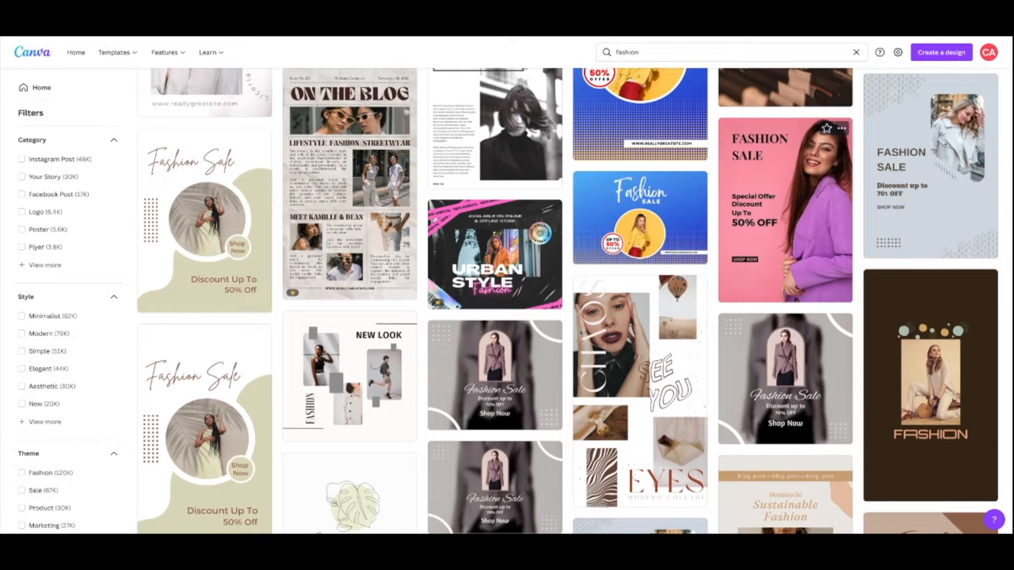
click(785, 212)
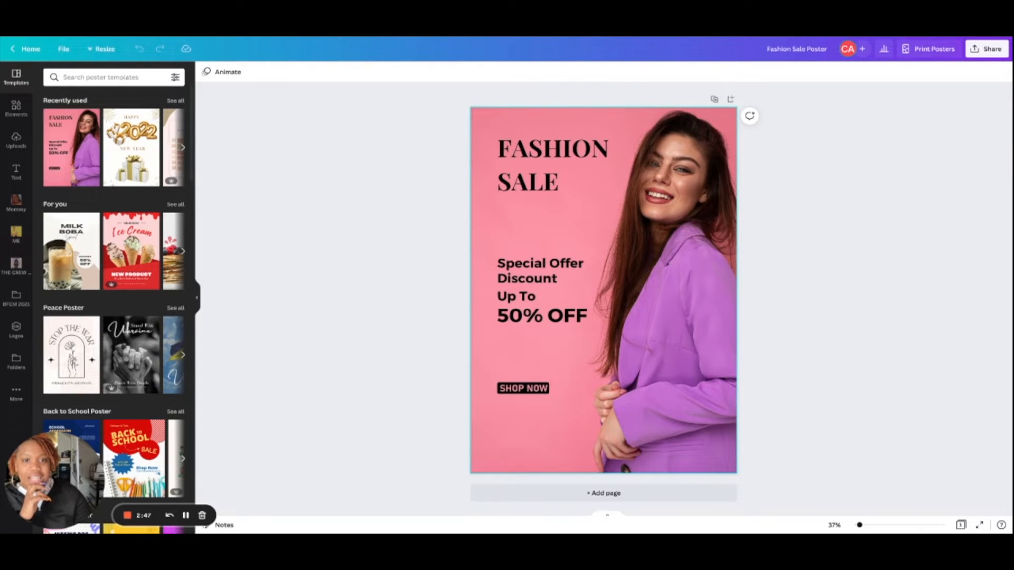
- Delete the background photo and every text element from the Fashion Sale poster, leaving a blank page
click(732, 317)
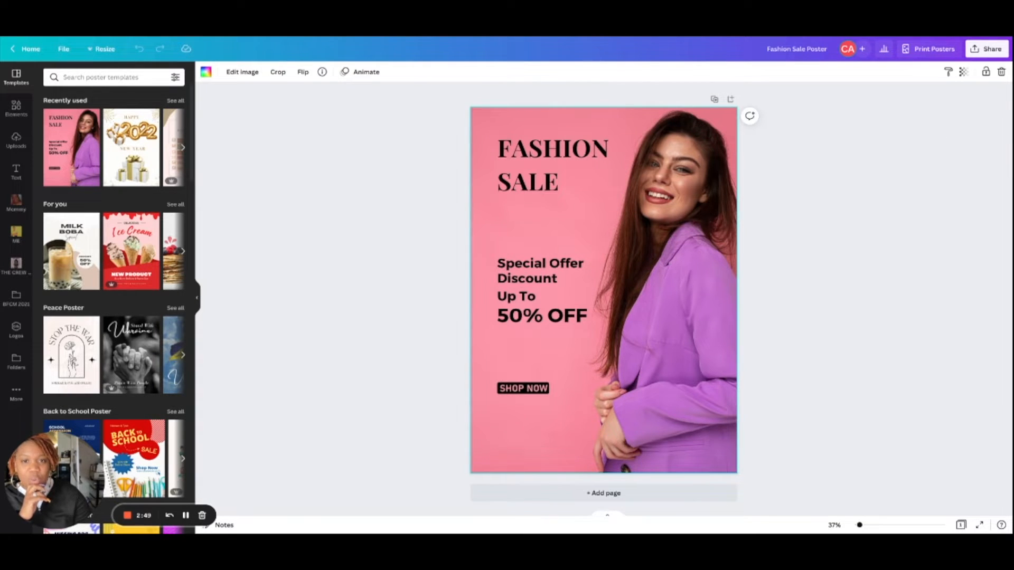
key(Delete)
key(Tab)
key(Delete)
key(Tab)
key(Delete)
key(Tab)
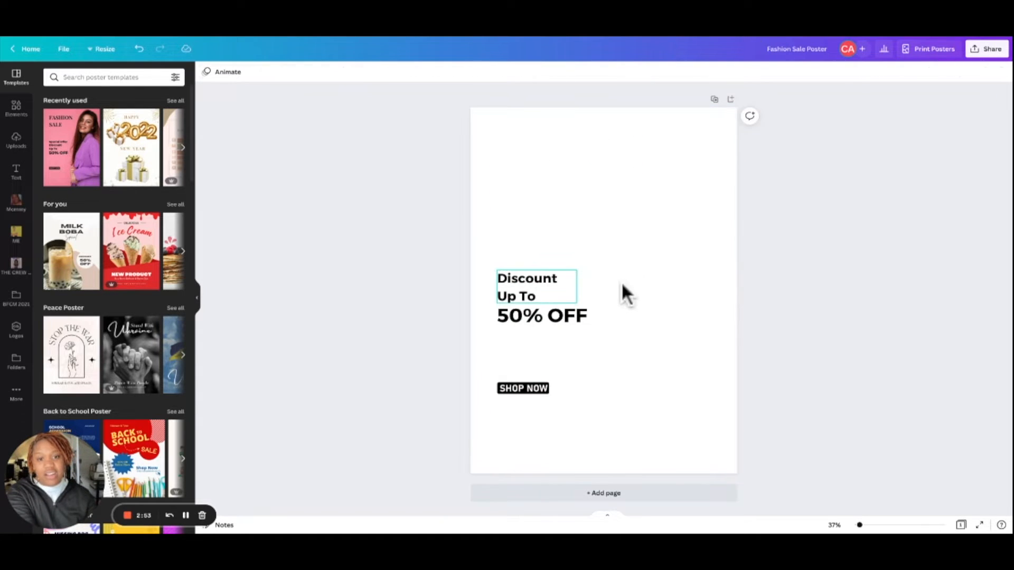
key(Delete)
key(Tab)
key(Delete)
key(Tab)
key(Delete)
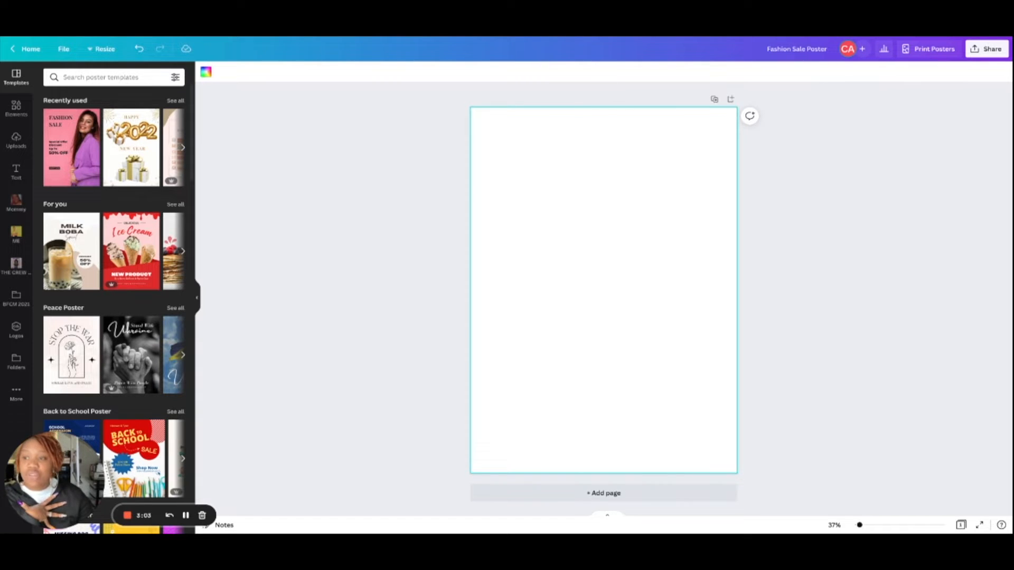
- Add the uploaded photo of white heeled boots on a gold stool and enlarge it to span the page's full width
click(16, 140)
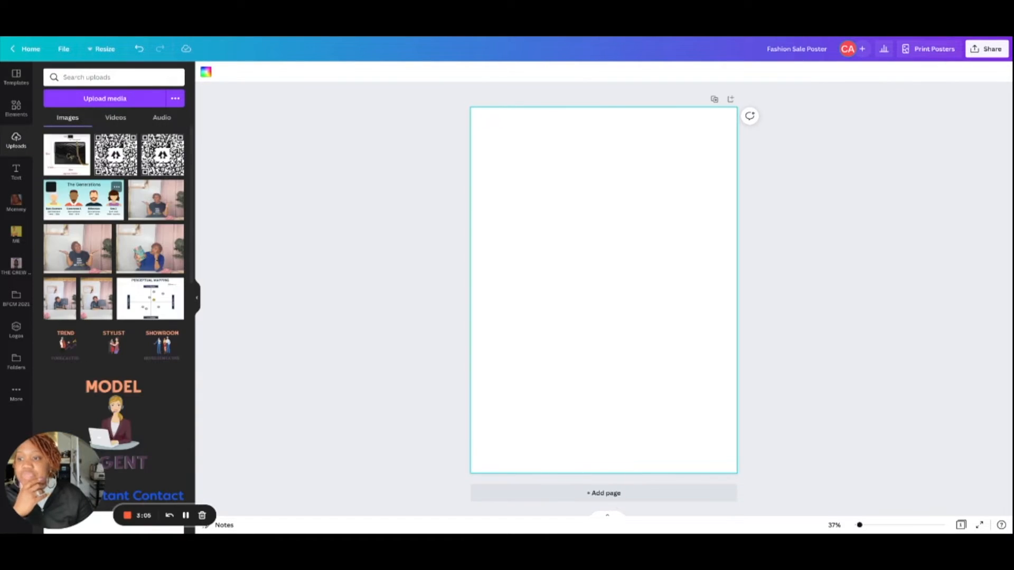
scroll(114, 316, down, 15)
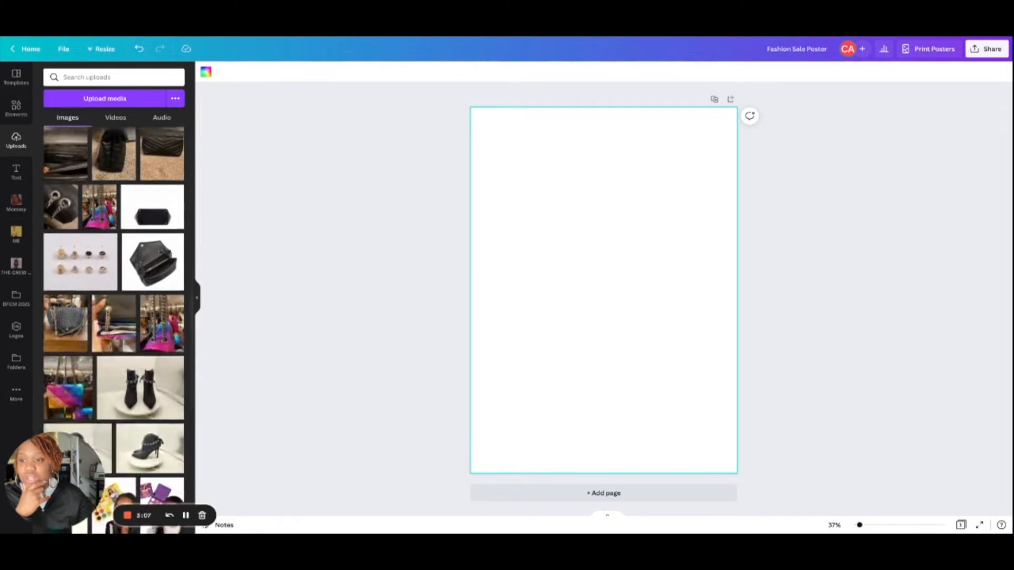
scroll(113, 316, down, 15)
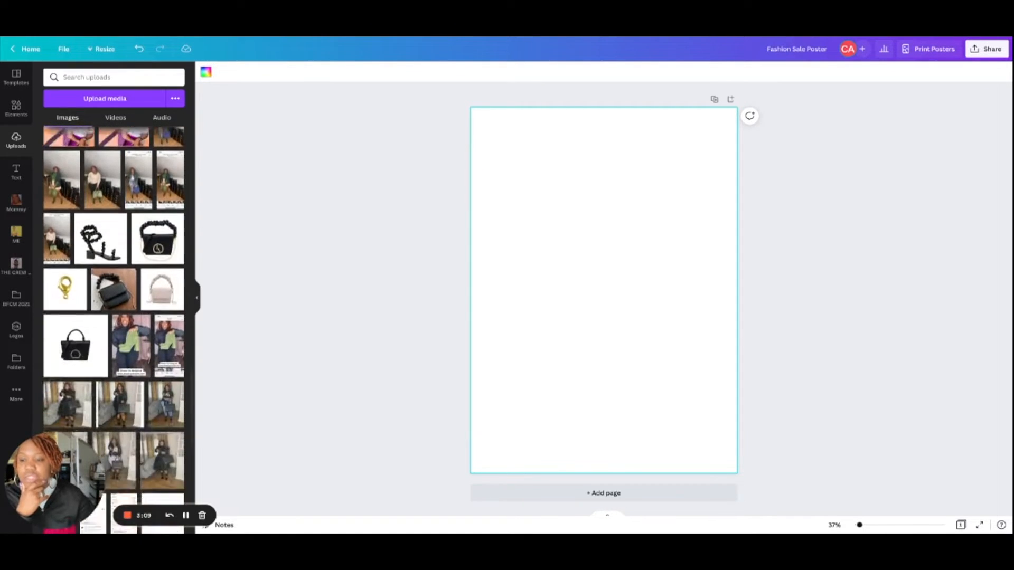
scroll(114, 317, down, 15)
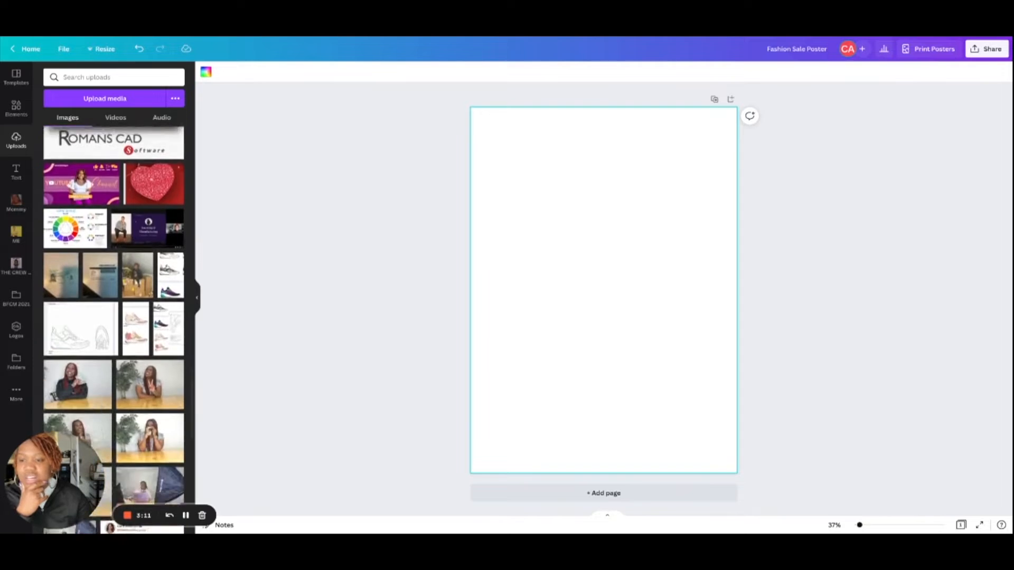
scroll(114, 317, down, 15)
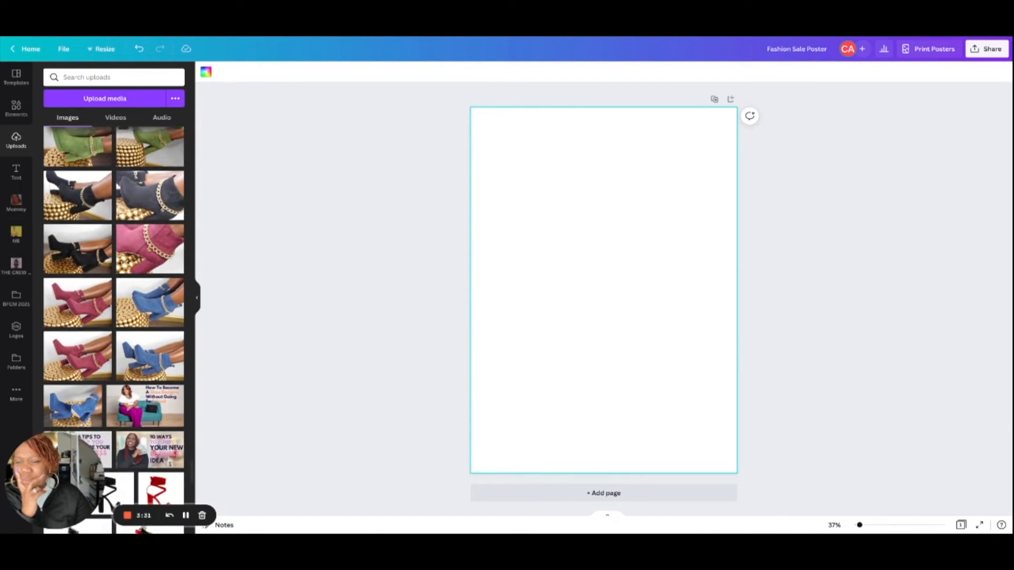
scroll(113, 330, up, 3)
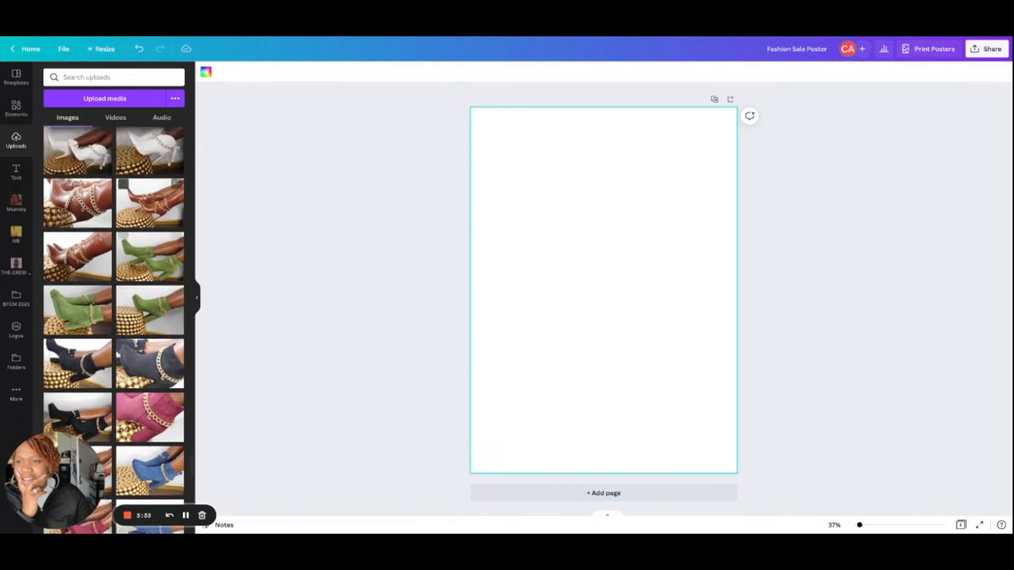
click(78, 172)
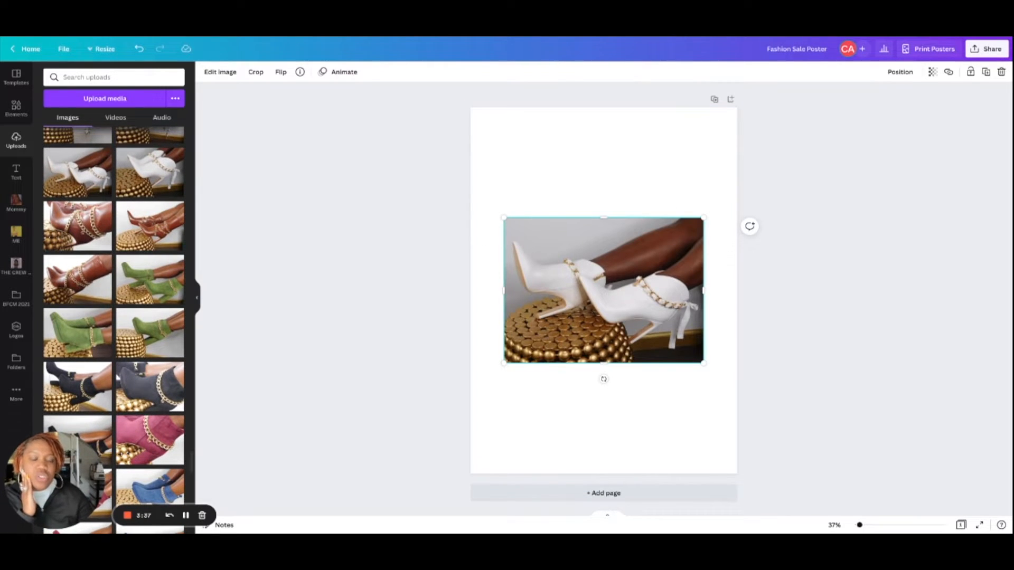
drag(703, 363, 751, 397)
drag(503, 397, 462, 427)
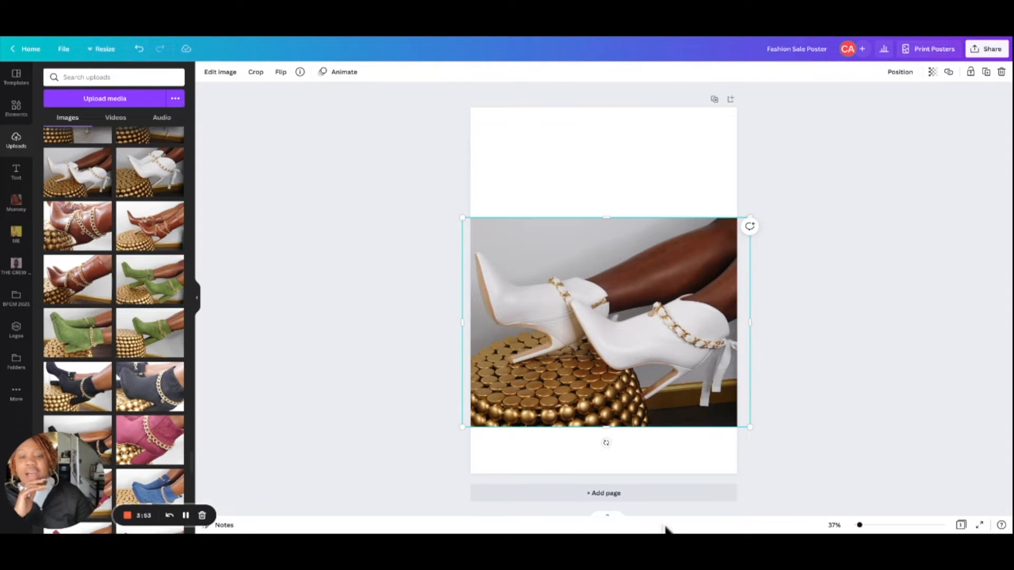
- Remove the background from the white boots photo with Background Remover and apply the result
click(220, 72)
click(65, 149)
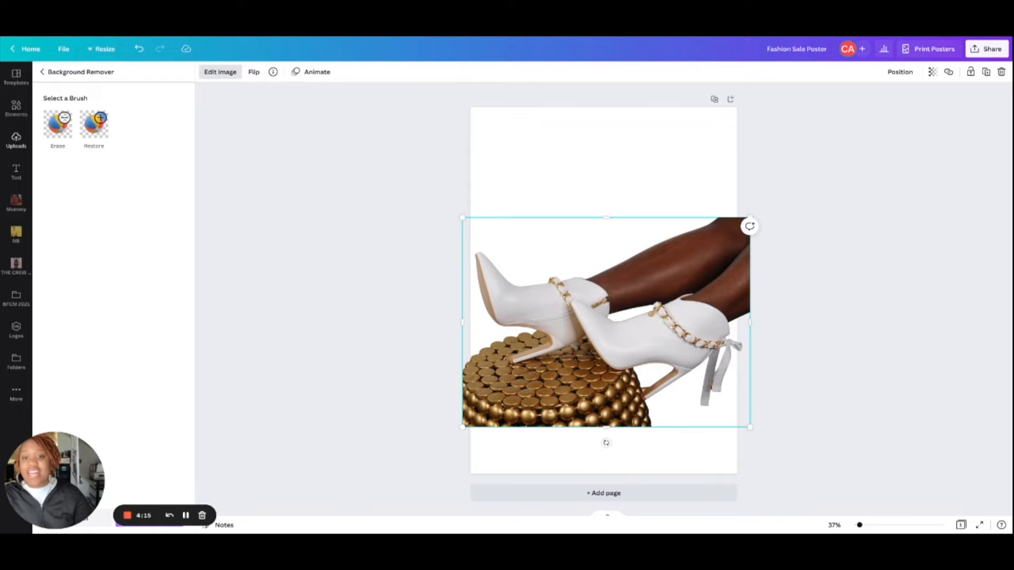
drag(55, 480, 66, 352)
click(149, 518)
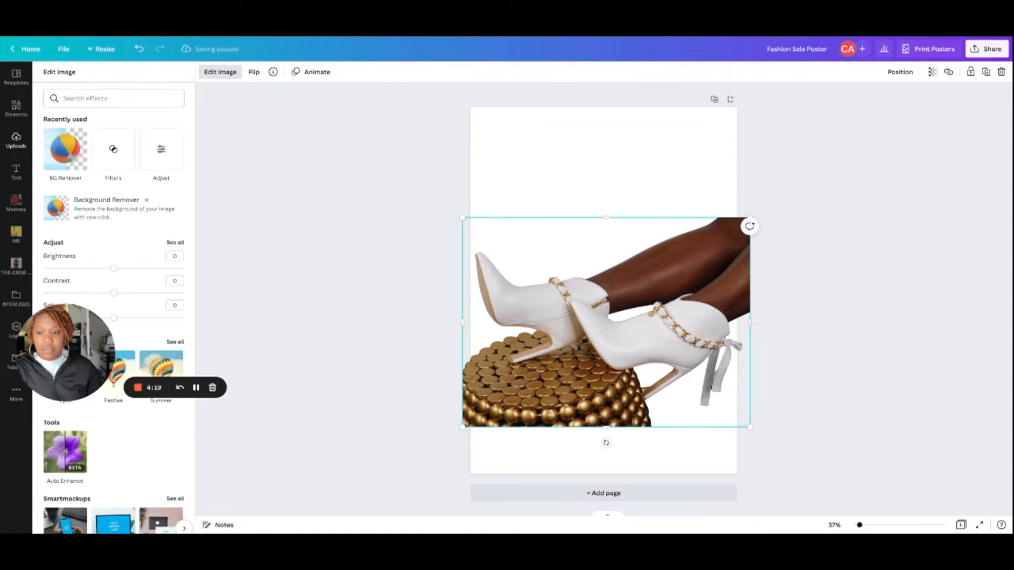
- Align the boots cutout with the page's lower-left corner and shrink it to about 44.2 wide by 33.2 high
drag(606, 322, 615, 356)
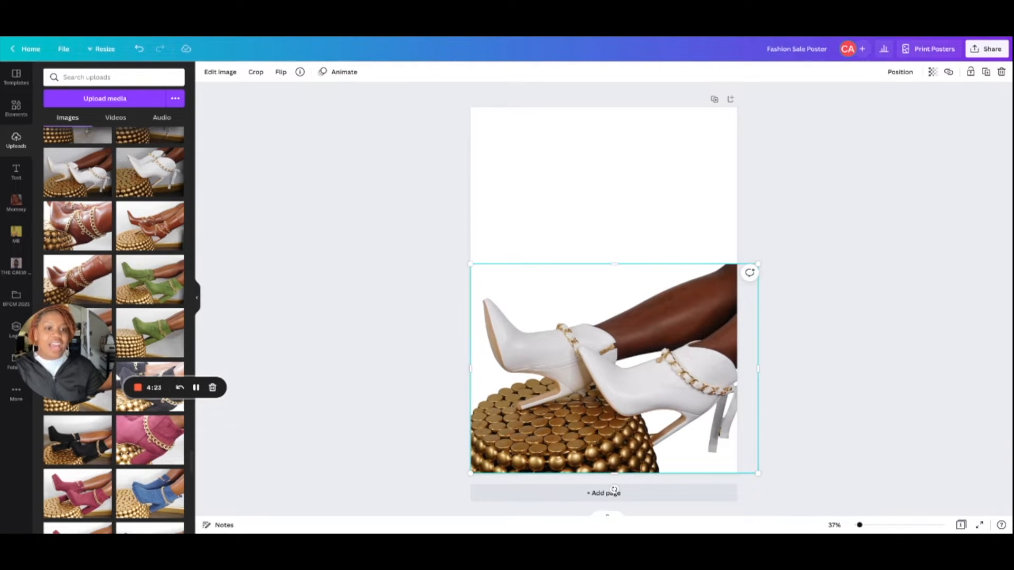
drag(758, 263, 751, 268)
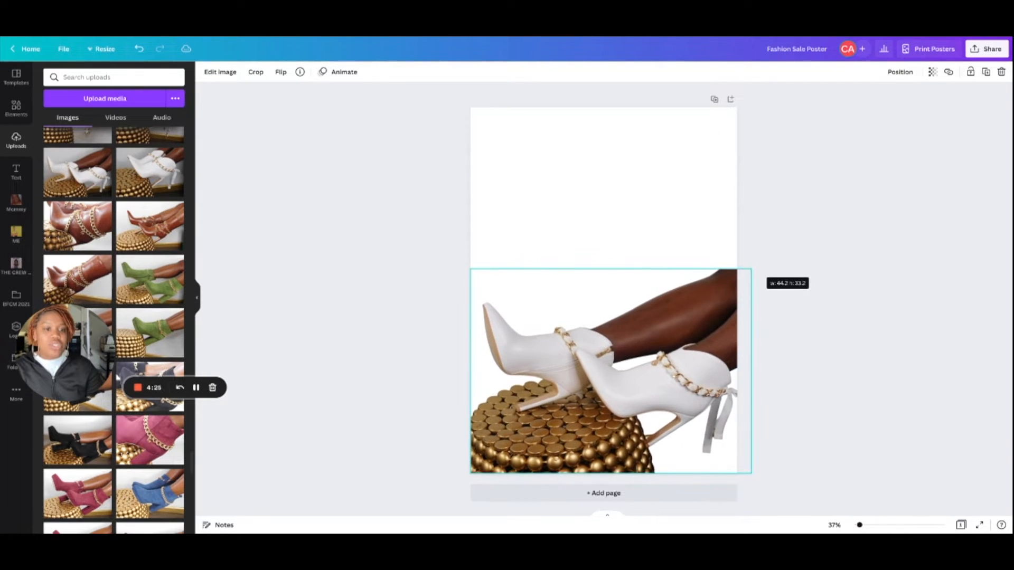
click(604, 187)
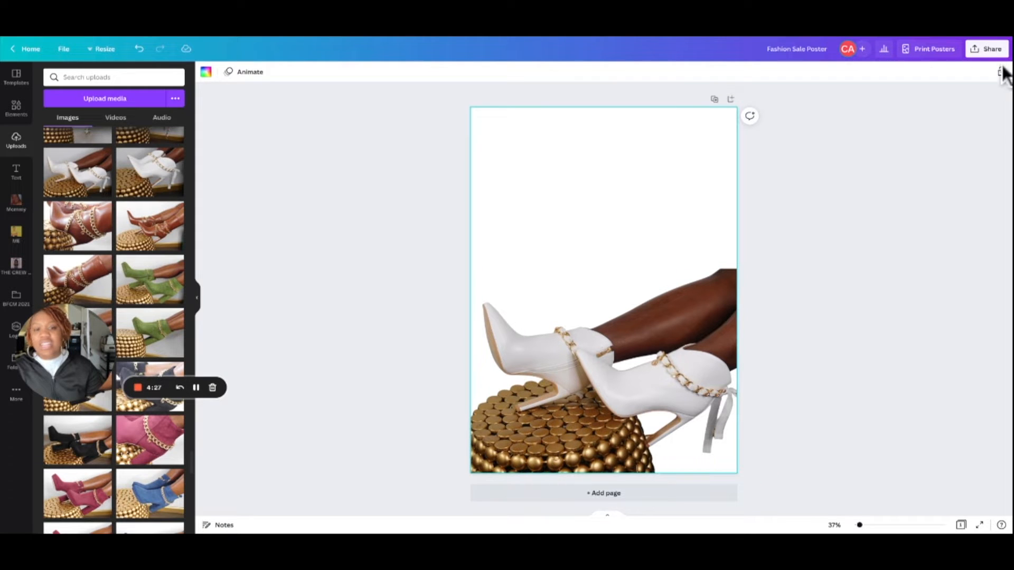
- Set the poster page's background colour to black from the default colours
click(16, 172)
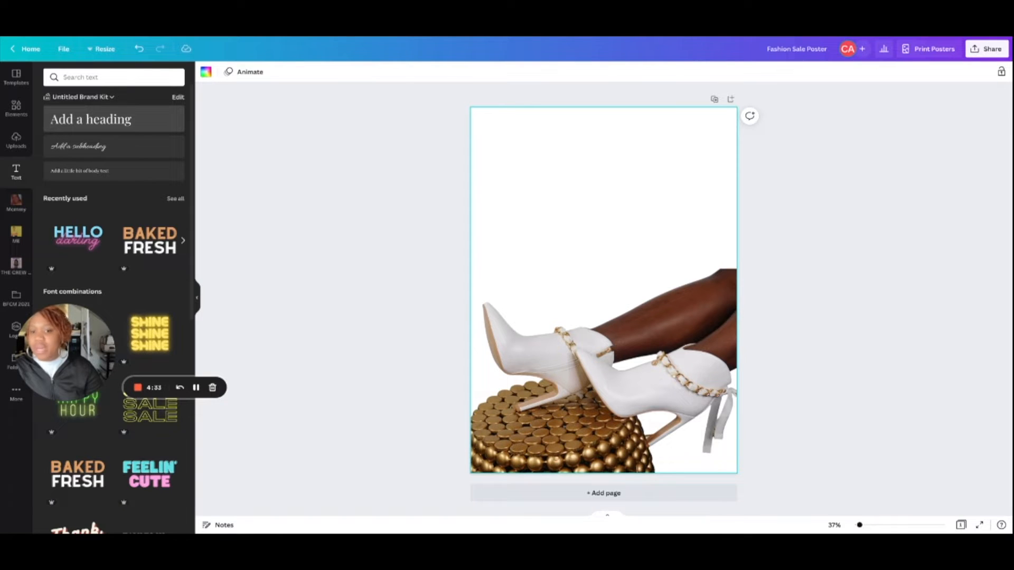
click(206, 72)
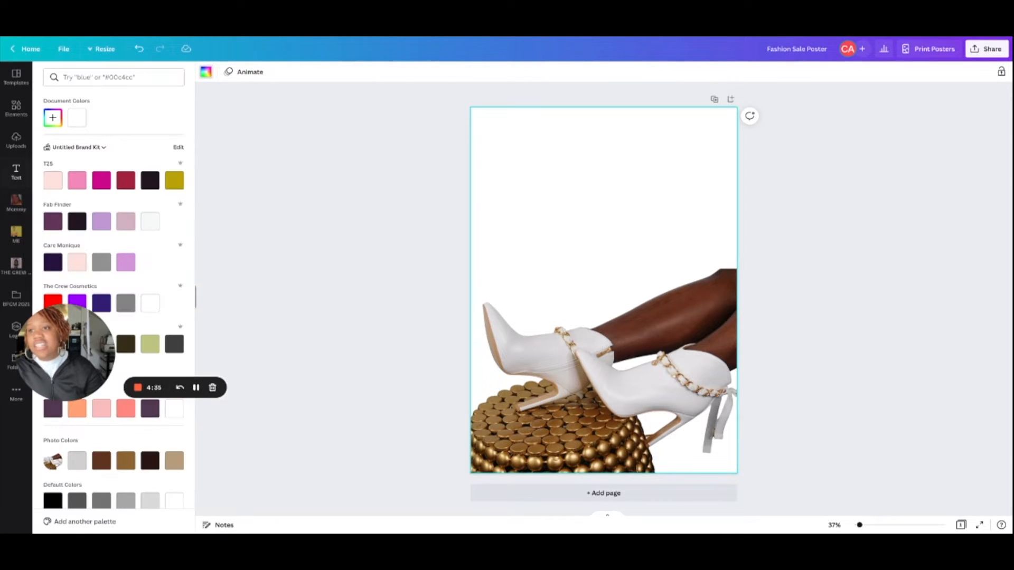
scroll(101, 138, down, 3)
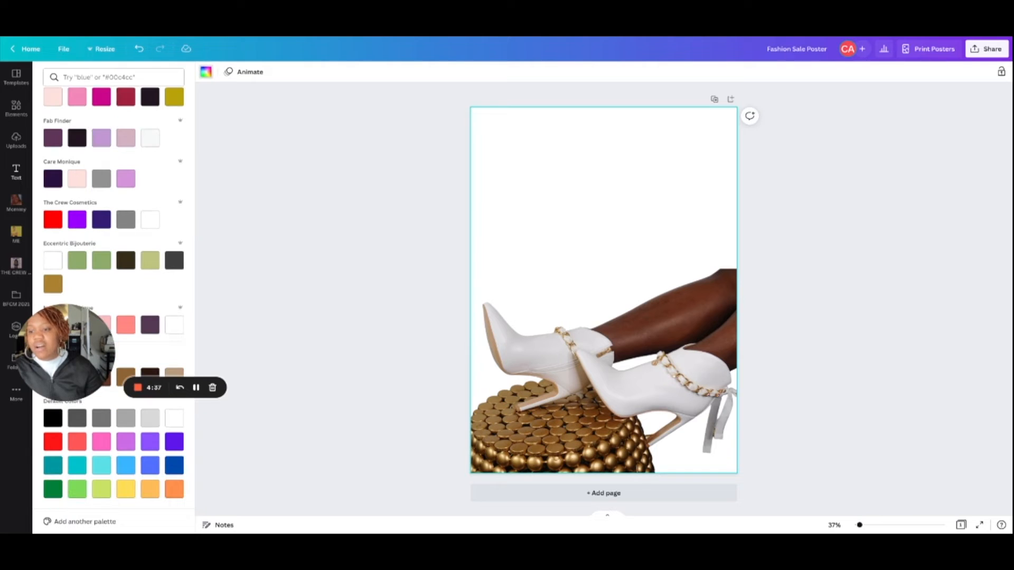
click(53, 419)
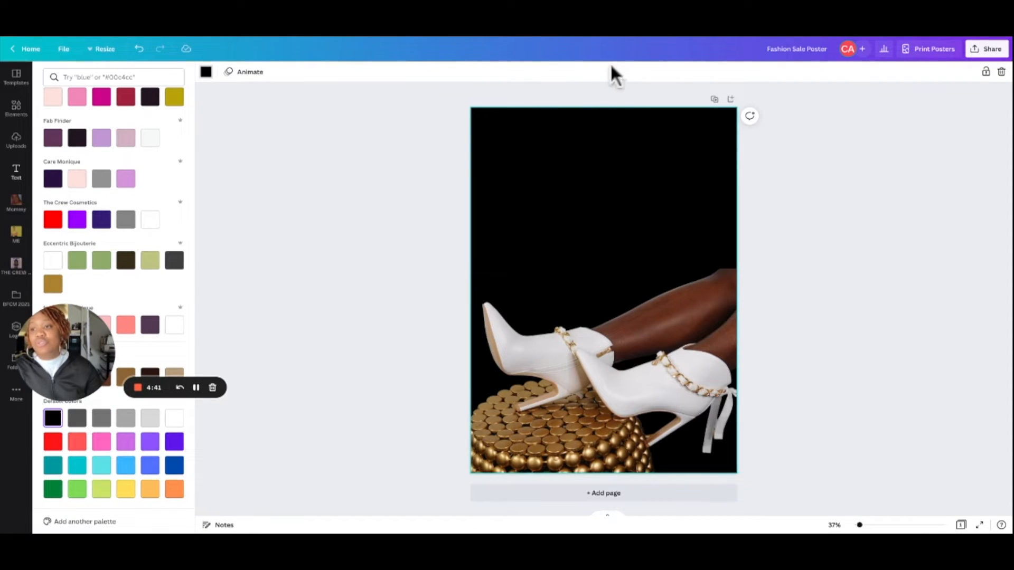
- Add a heading to the poster that reads "NEW ARRIVAL"
click(16, 172)
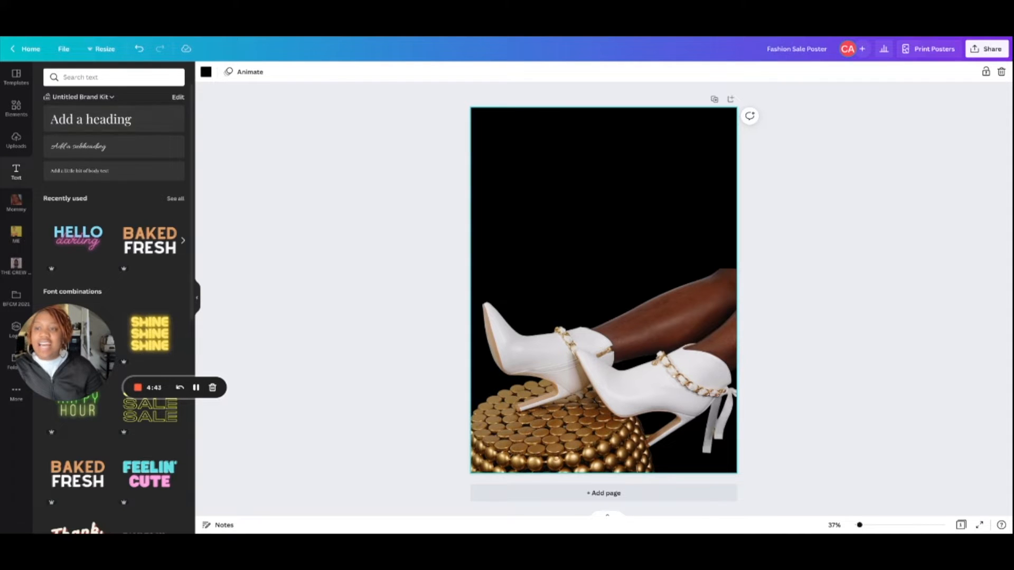
click(113, 119)
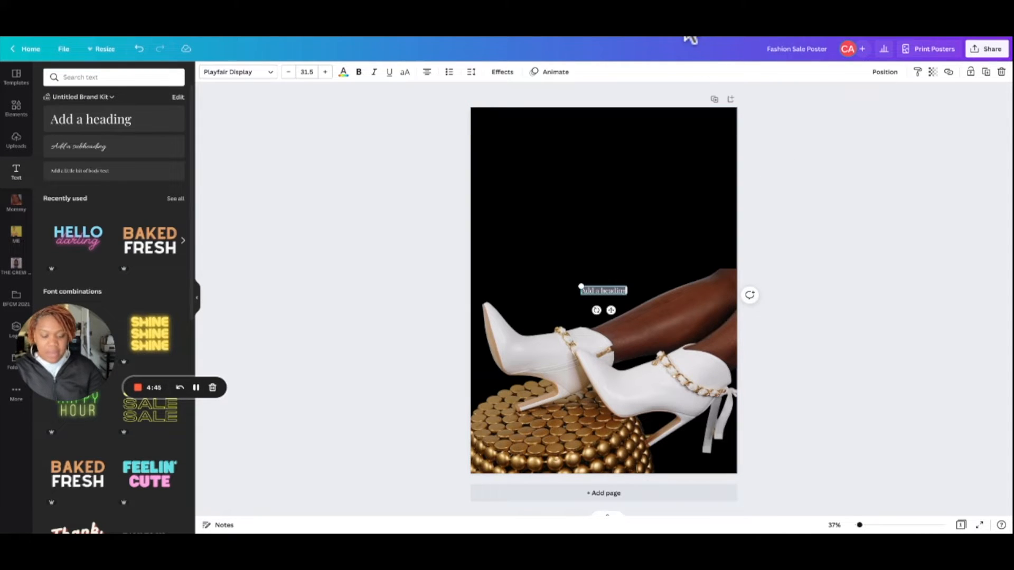
text(N)
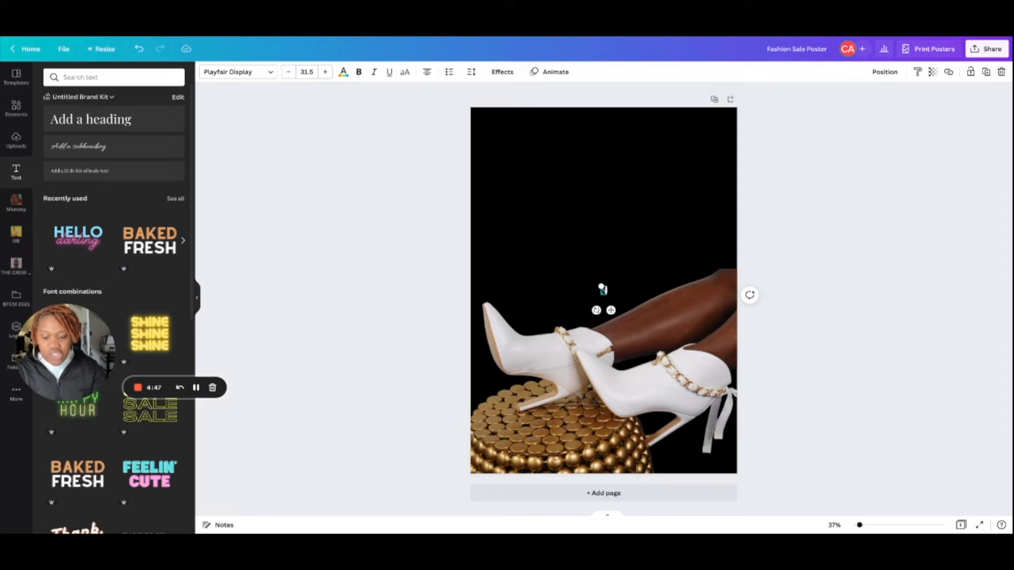
text(EW ARRIVAL)
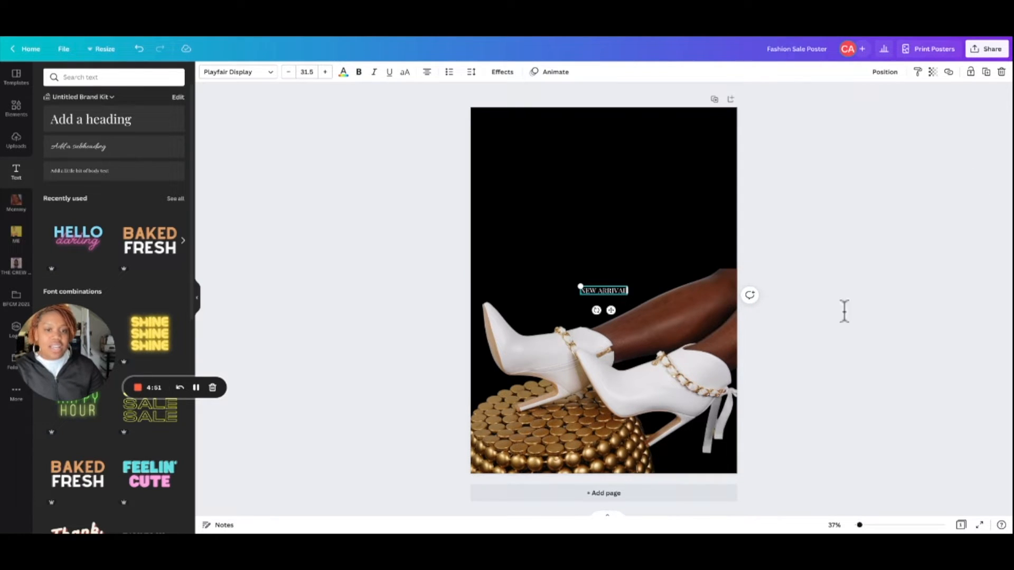
- Enlarge the "NEW ARRIVAL" heading to about size 123 and centre it near the top of the page
drag(581, 287, 445, 262)
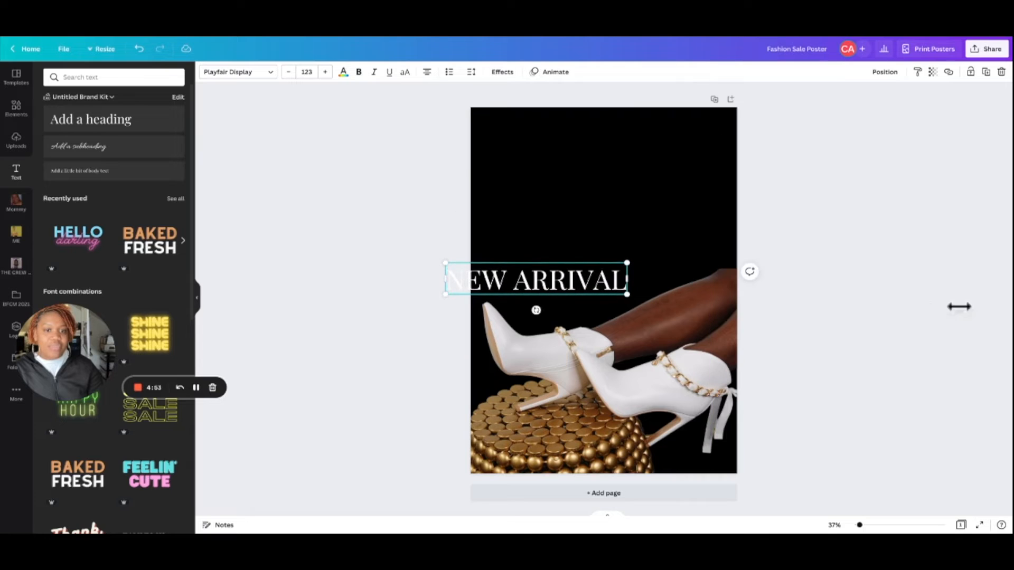
click(613, 232)
mouse_move(536, 278)
mouse_down()
mouse_move(623, 175)
mouse_move(604, 146)
mouse_up()
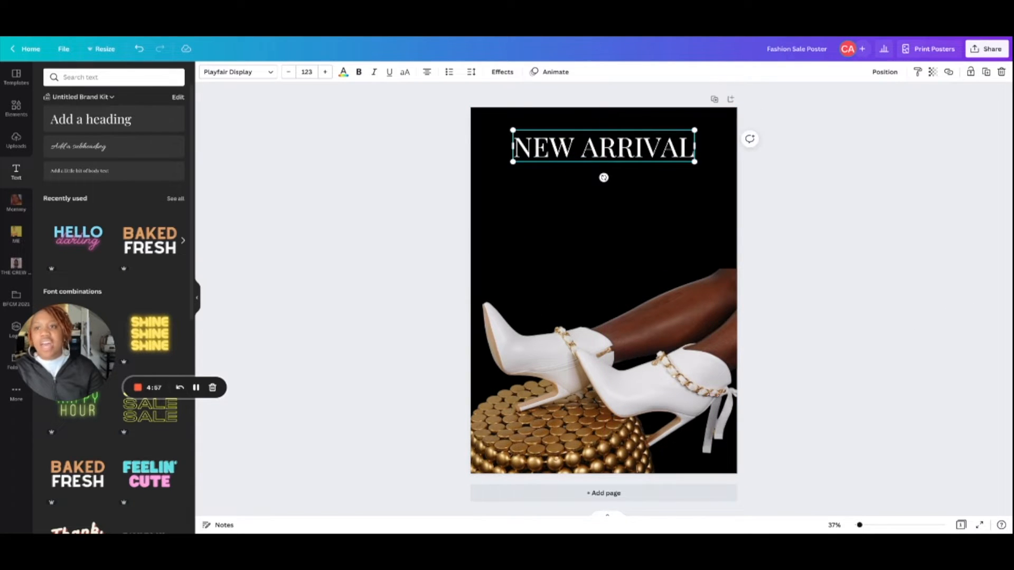
click(238, 71)
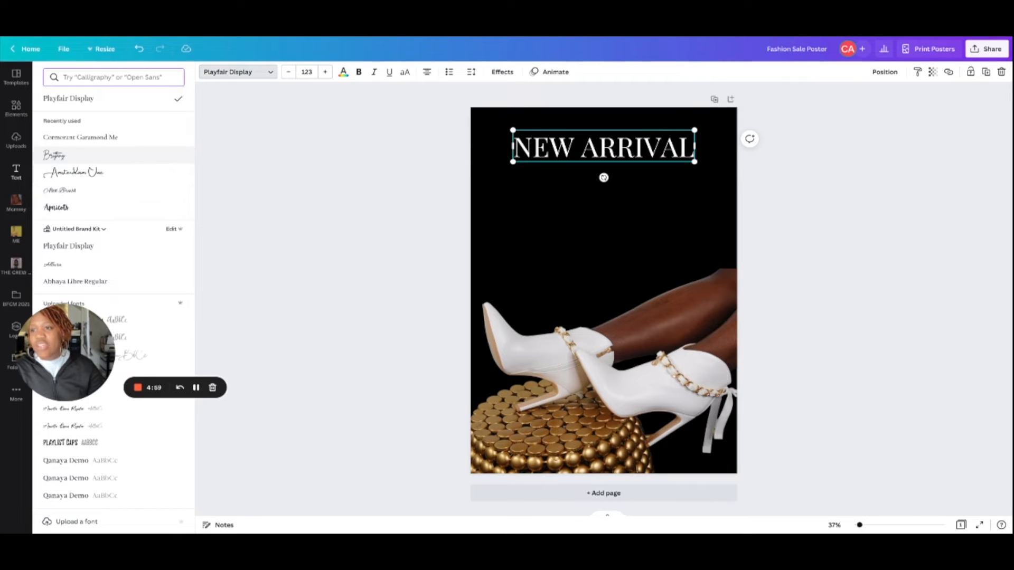
scroll(106, 181, down, 3)
scroll(106, 185, down, 2)
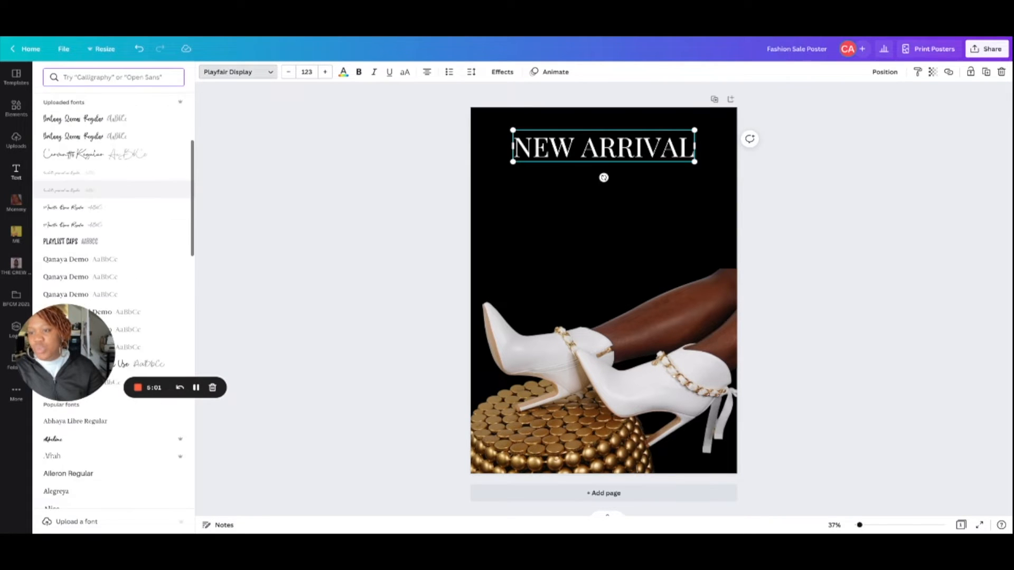
scroll(106, 211, up, 8)
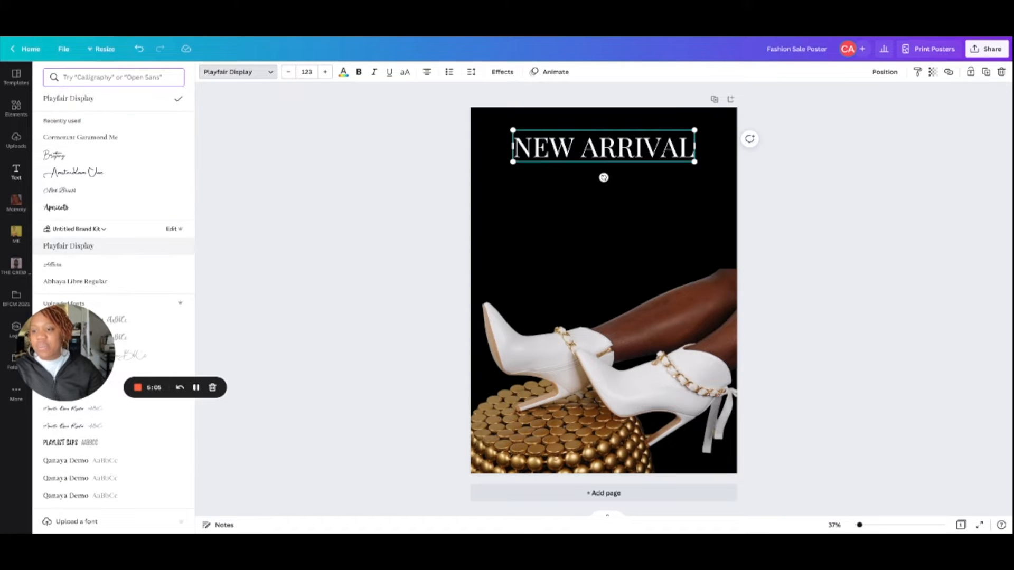
- Enlarge the "NEW ARRIVAL" heading to almost the page's width and recentre it horizontally near the top
drag(695, 162, 738, 169)
drag(626, 150, 604, 146)
click(604, 222)
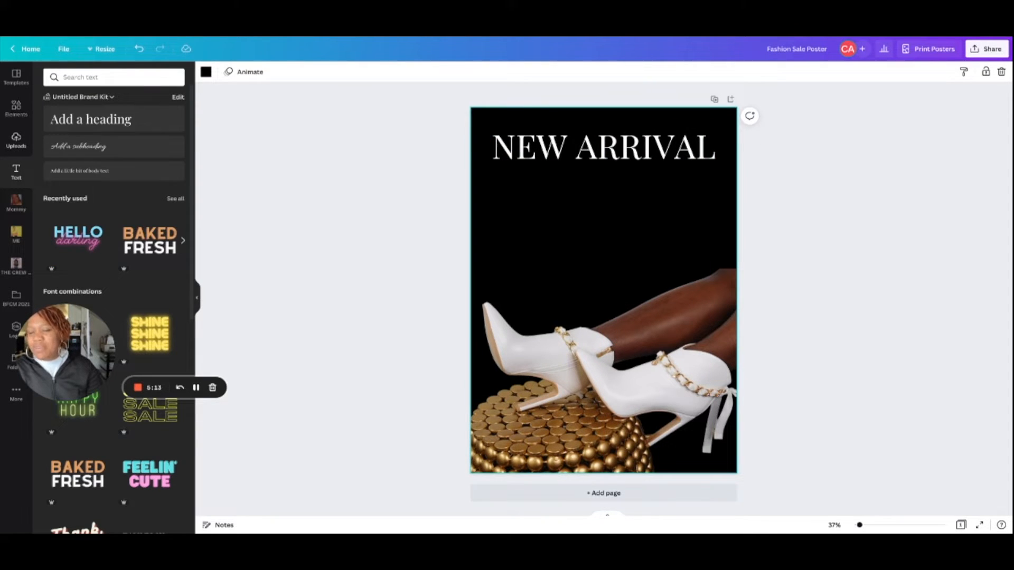
drag(604, 147, 603, 148)
- Add a second heading directly beneath "NEW ARRIVAL" that reads "Bootie season has arrived"
click(113, 119)
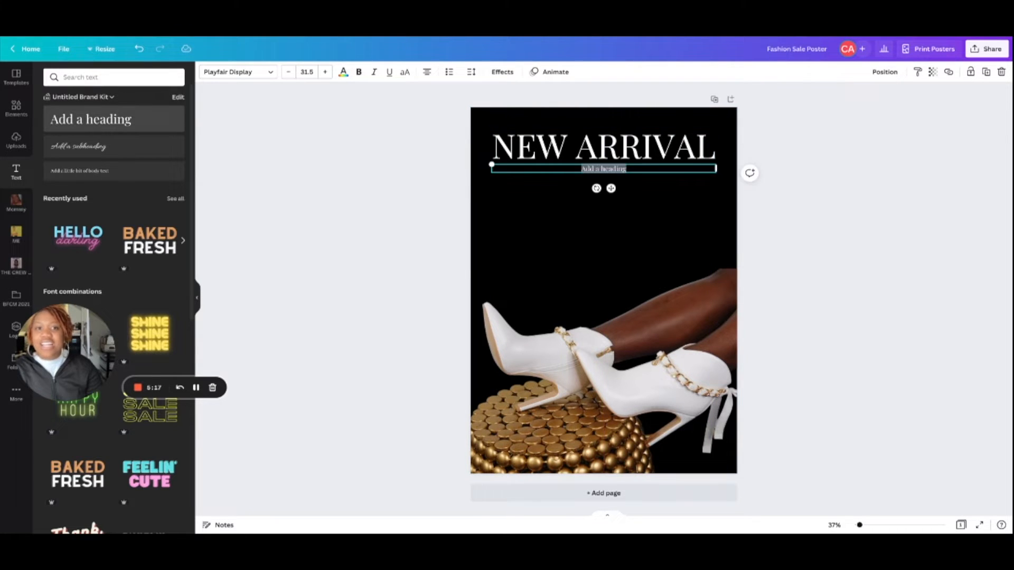
click(604, 168)
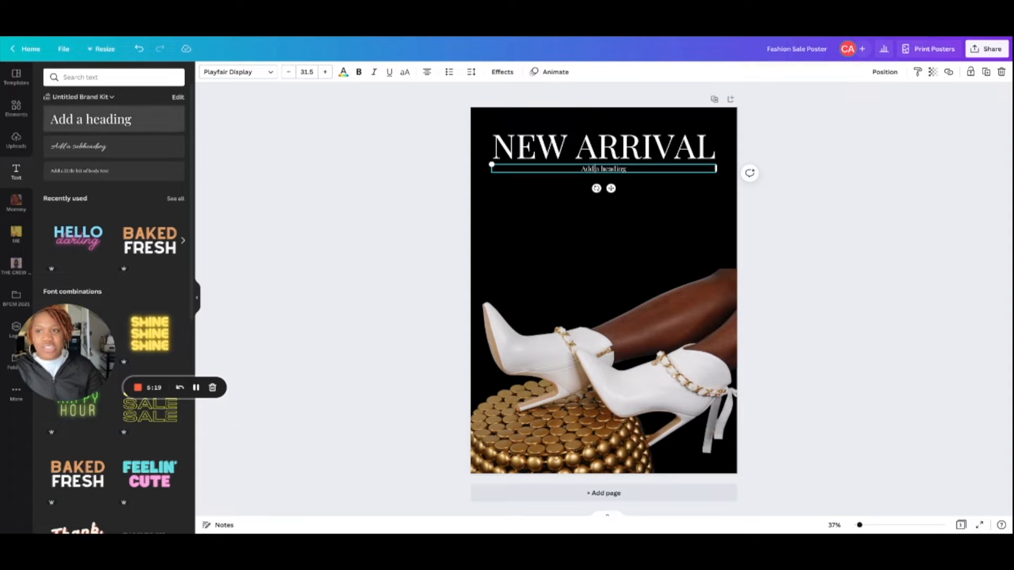
triple_click(612, 168)
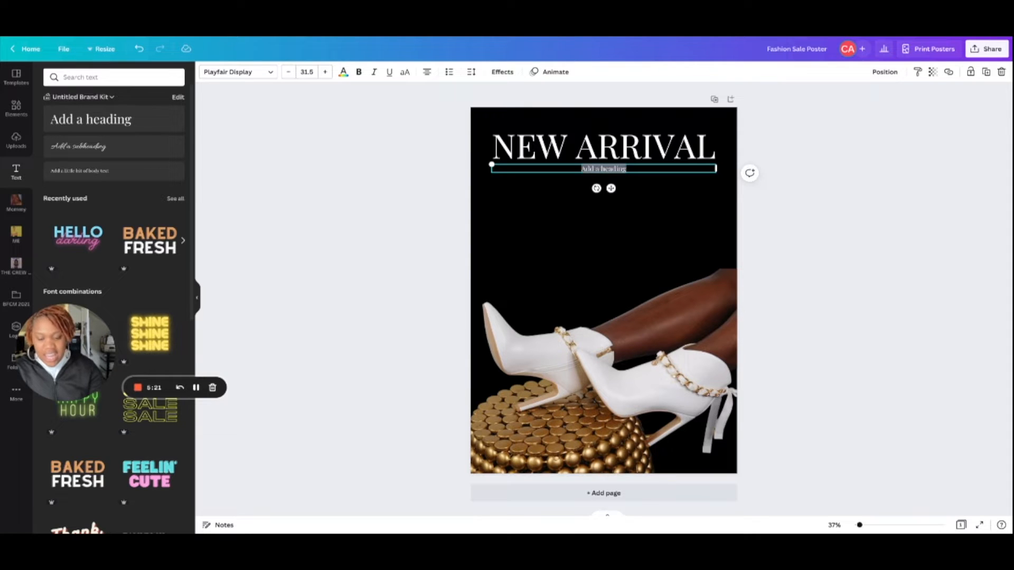
text(Booti)
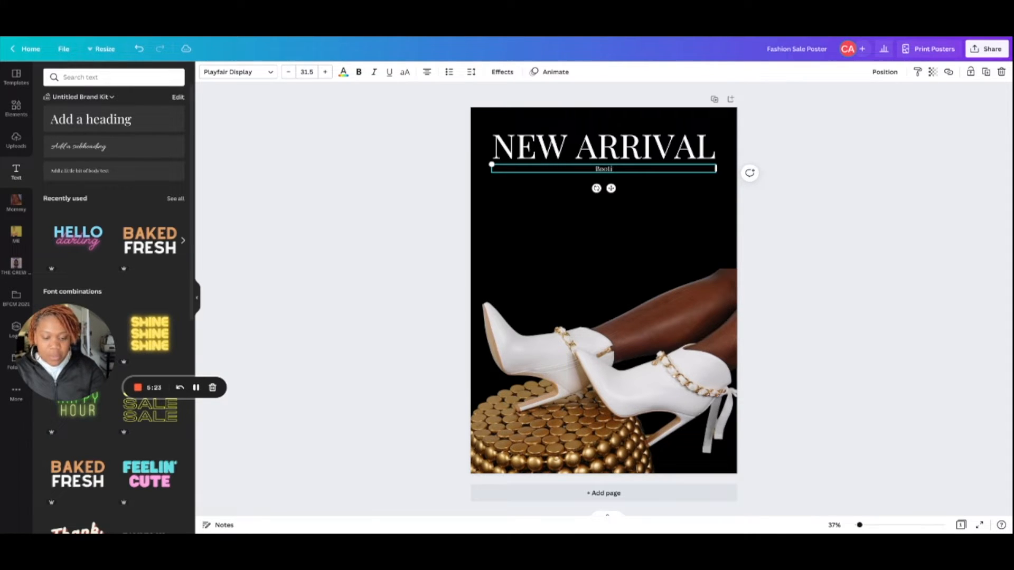
text(e season has arrived)
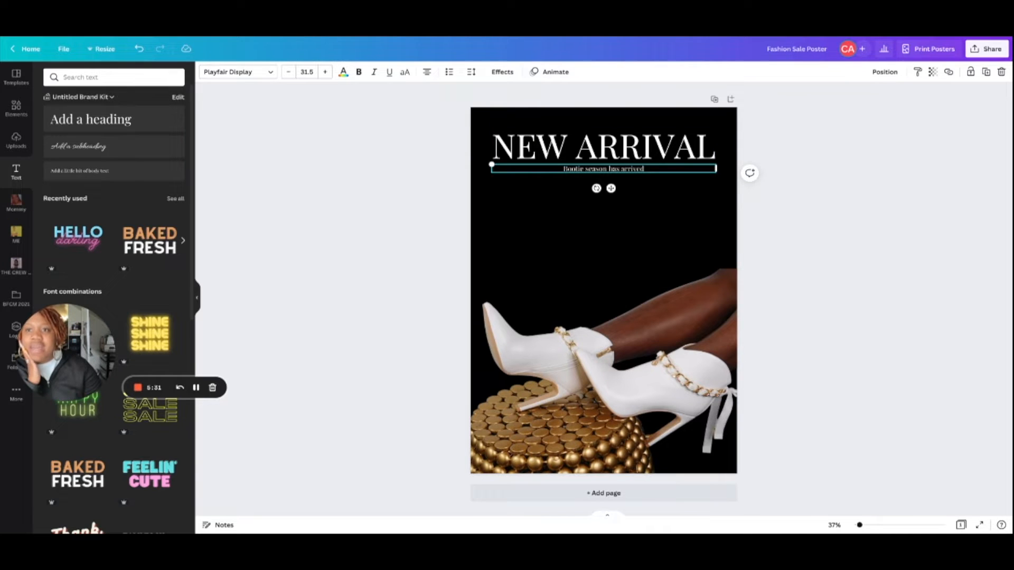
- Set the "Bootie season has arrived" line to the Brittany font at size 50
click(237, 72)
click(55, 154)
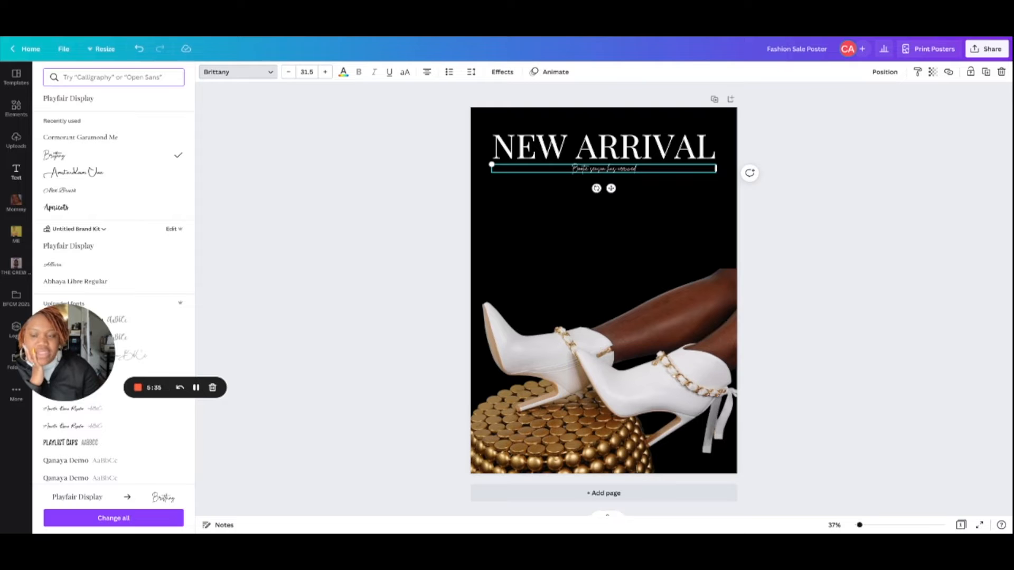
click(306, 71)
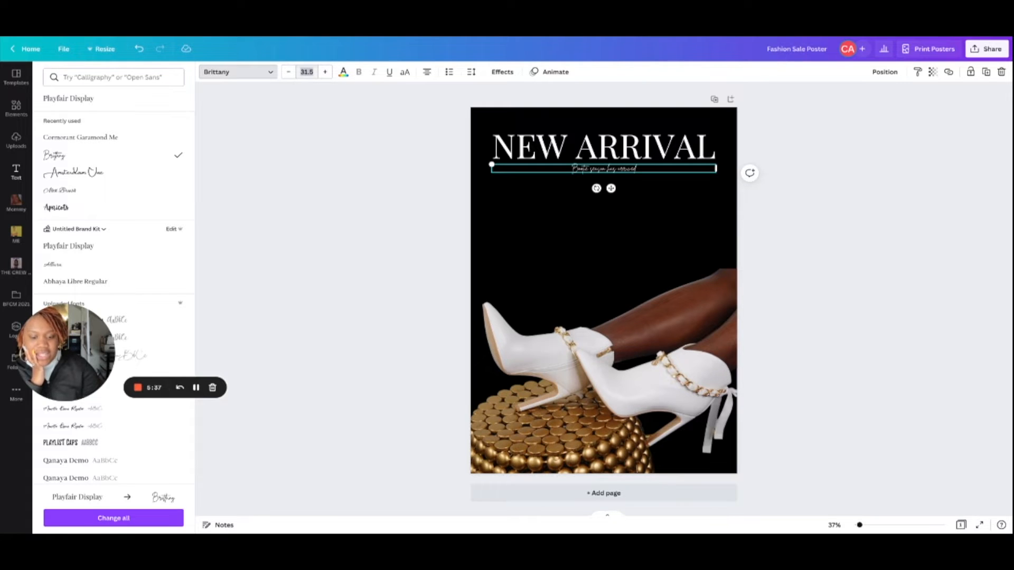
key(Return)
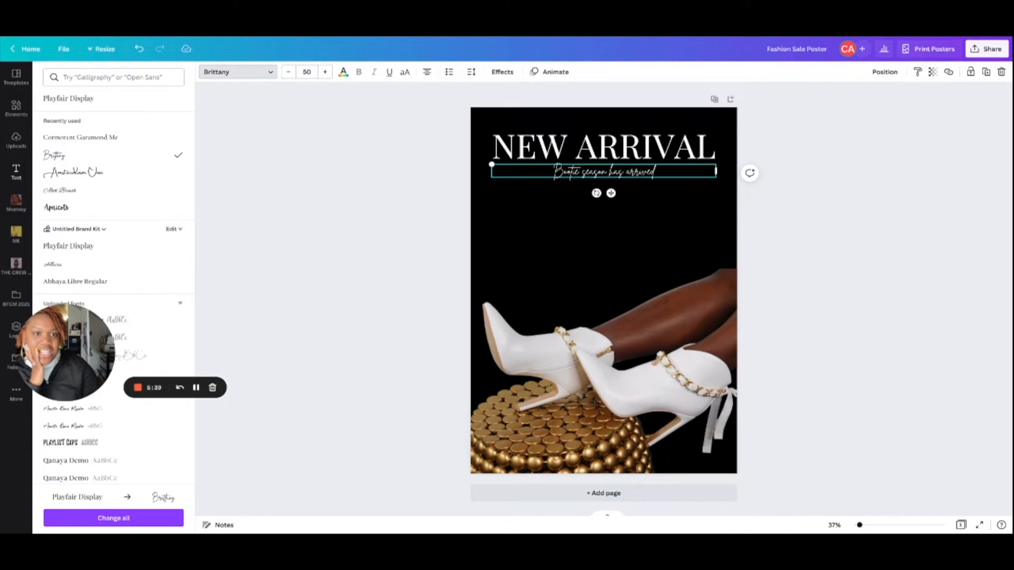
- Enlarge the "Bootie season has arrived" line to roughly two-thirds of the page width and centre it beneath "NEW ARRIVAL"
drag(716, 178, 854, 185)
drag(680, 201, 619, 210)
key(Escape)
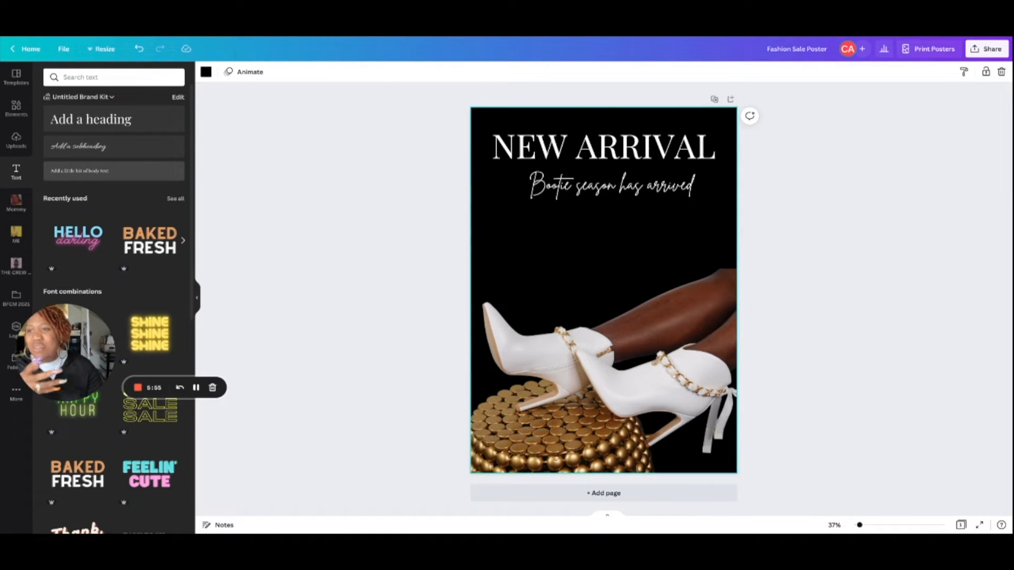
- Add a heading text box below the script line reading "Our Brenda Faye Booties are a beautiful sleek and classic style of boots."
click(114, 120)
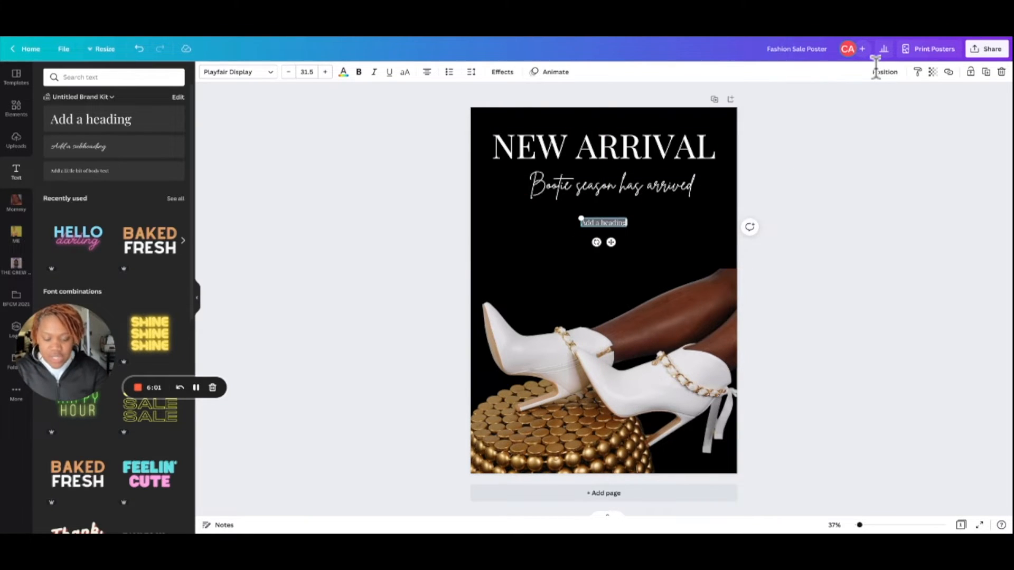
text(Dai)
text(enda)
text( Faye Booties)
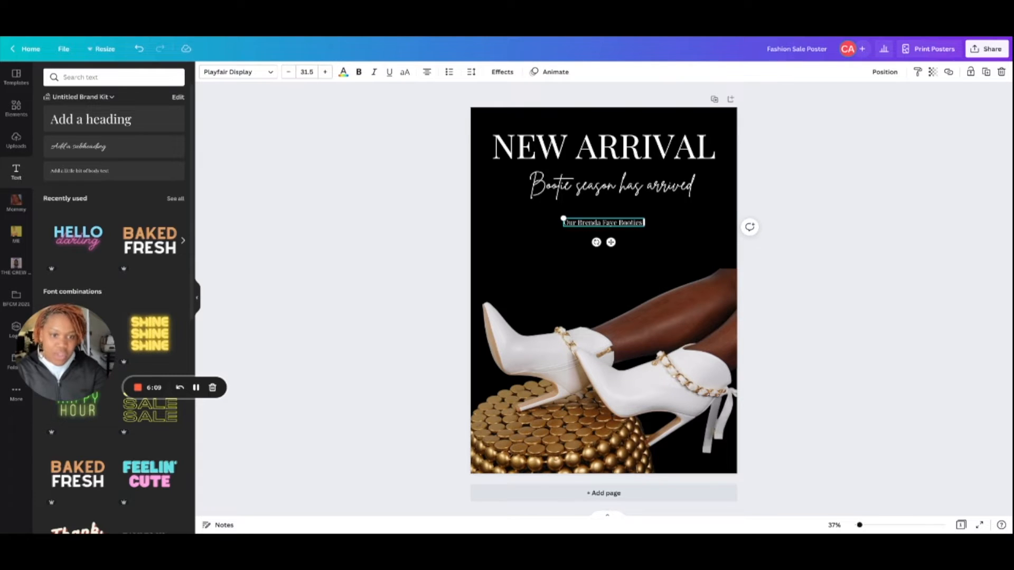
text( are a beau)
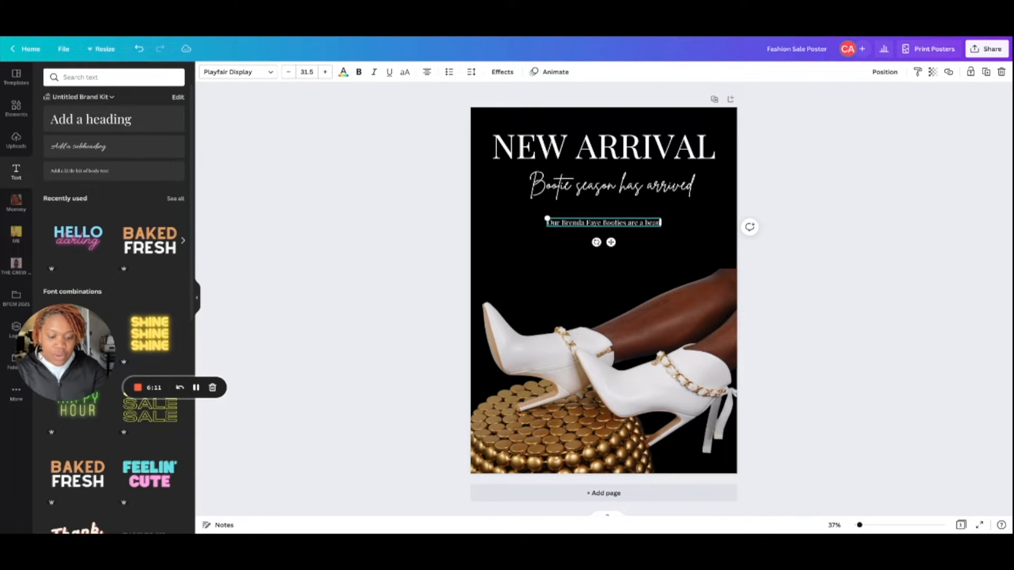
text(tiful)
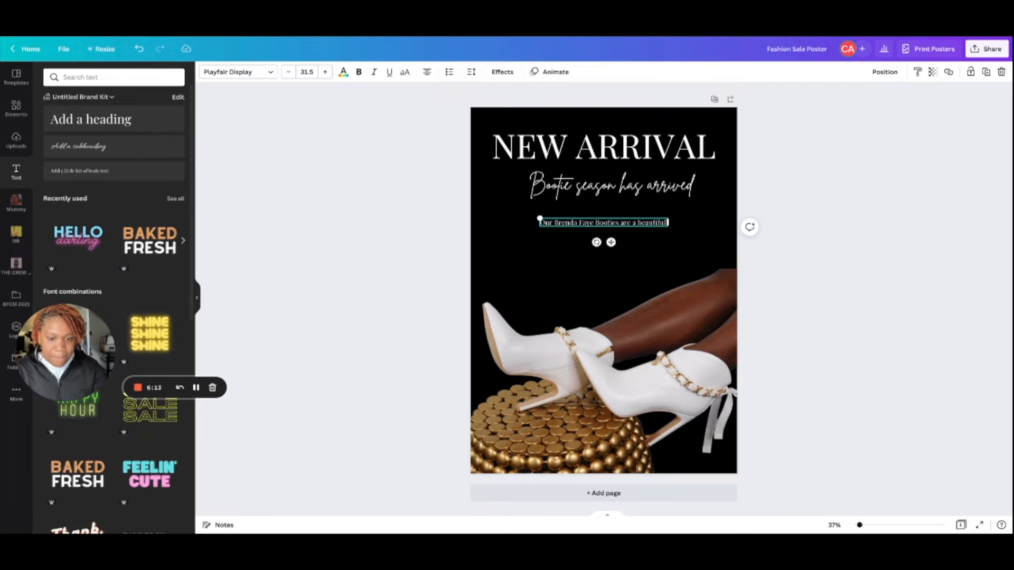
text( sleek a)
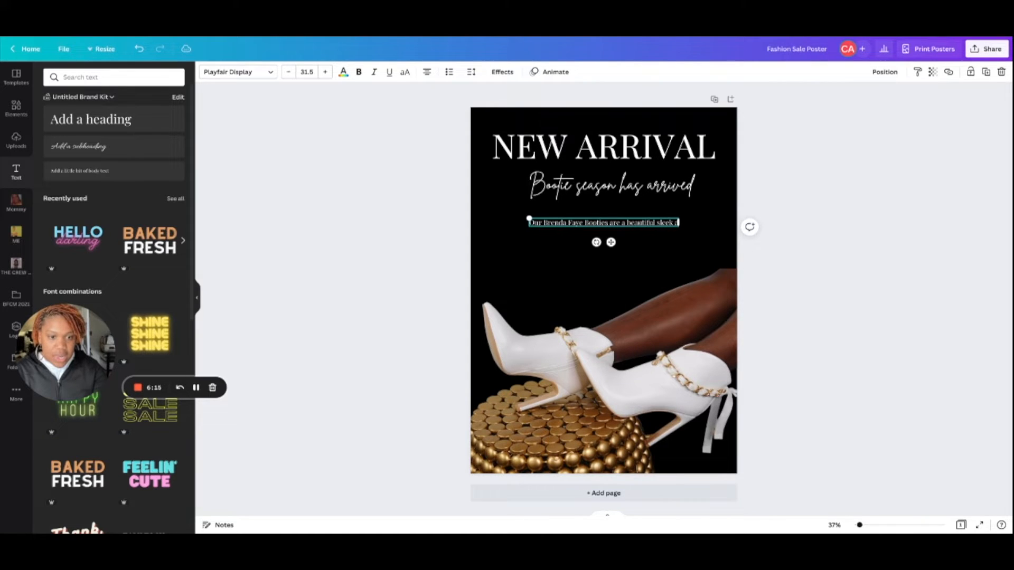
text(nd class)
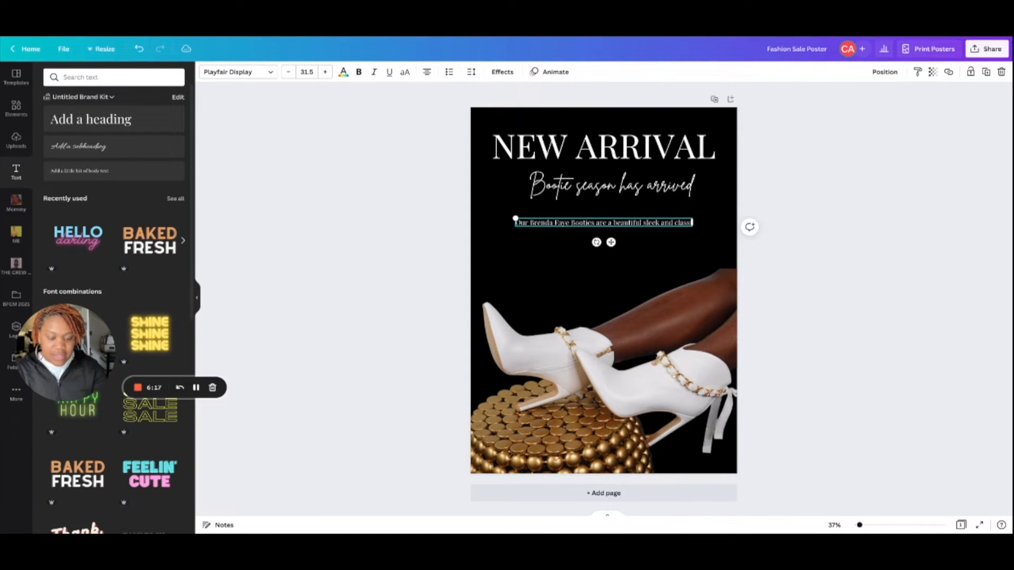
text(ic style o)
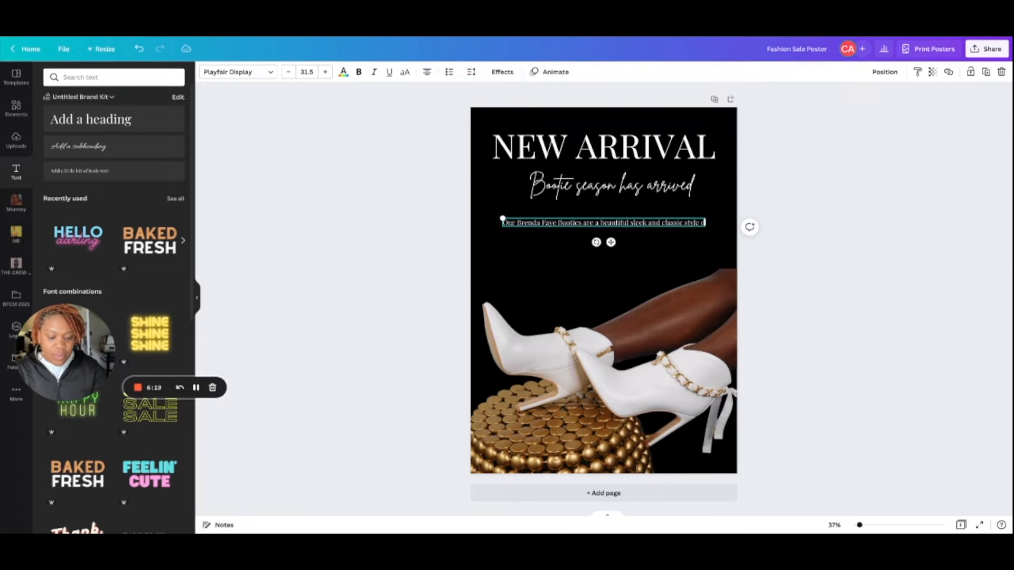
text(f boots.)
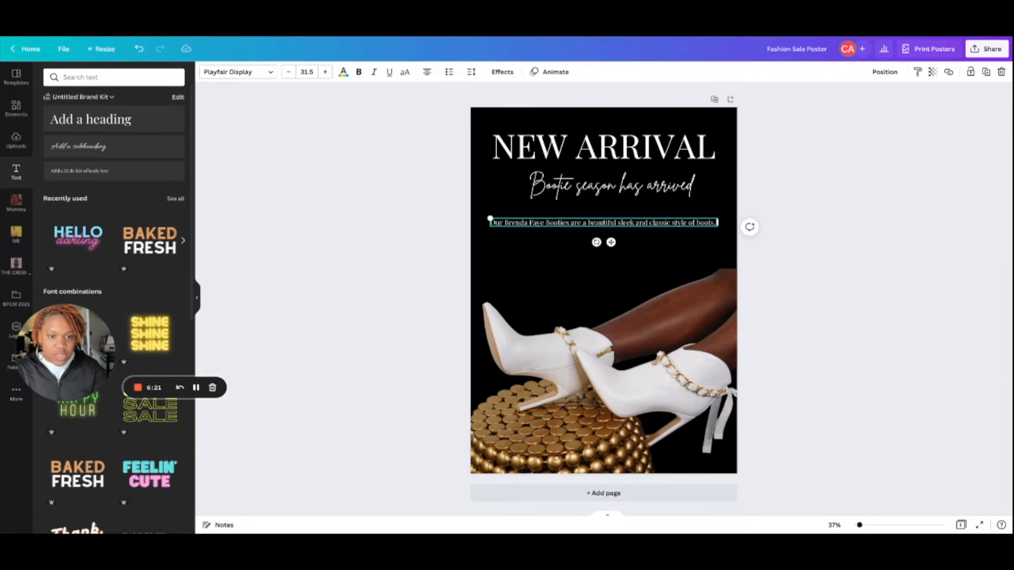
- Continue the boots description with "Made with a Vegan Leather and velvet back bow design"
text( Made wit)
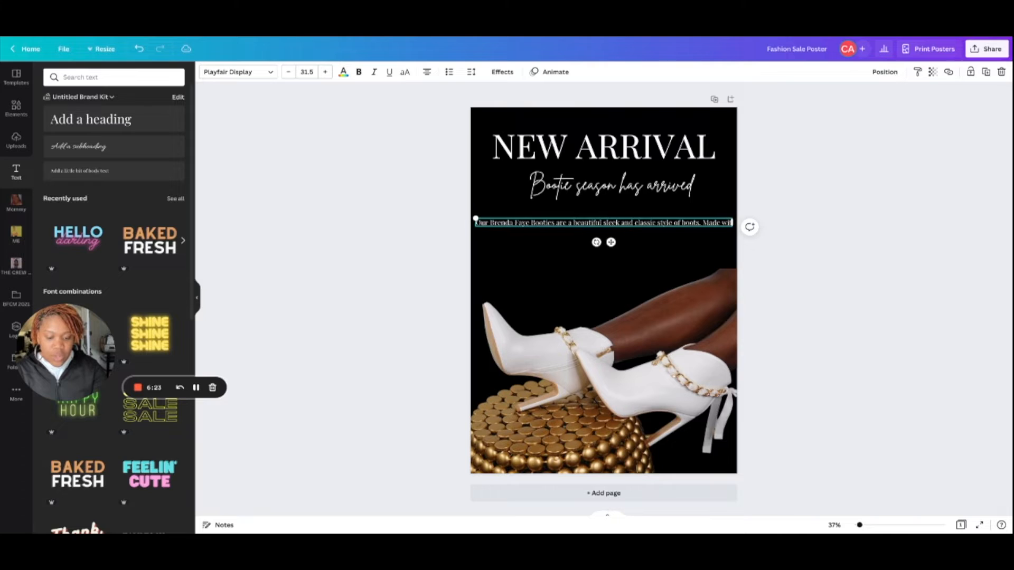
text(h a Ve)
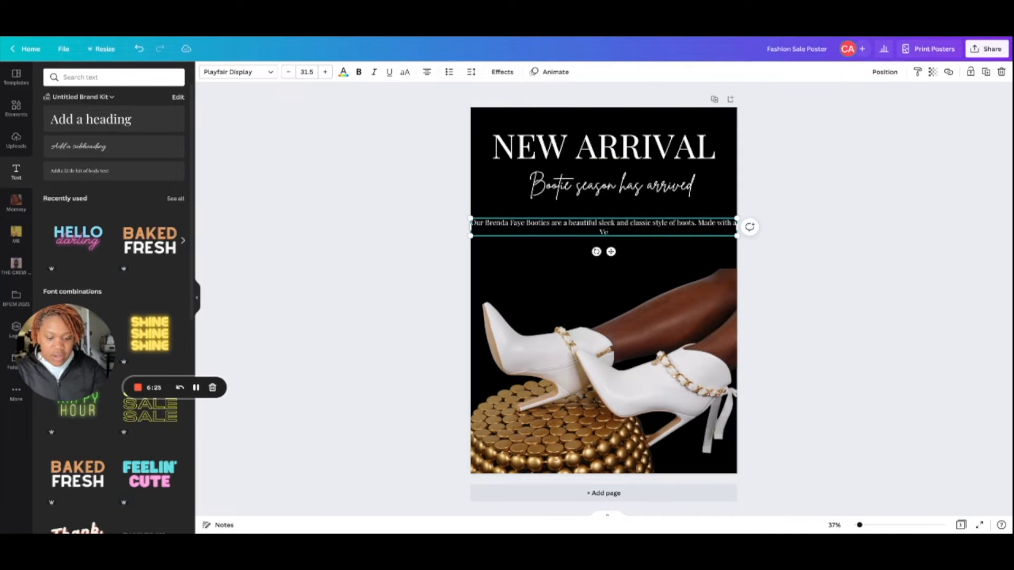
text(gan Leather a)
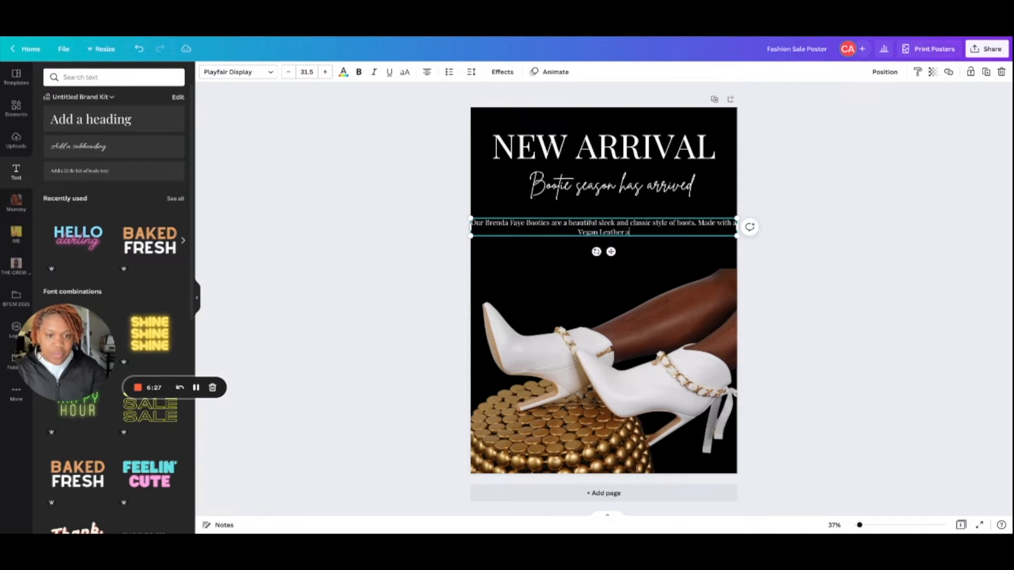
text(nd velvet)
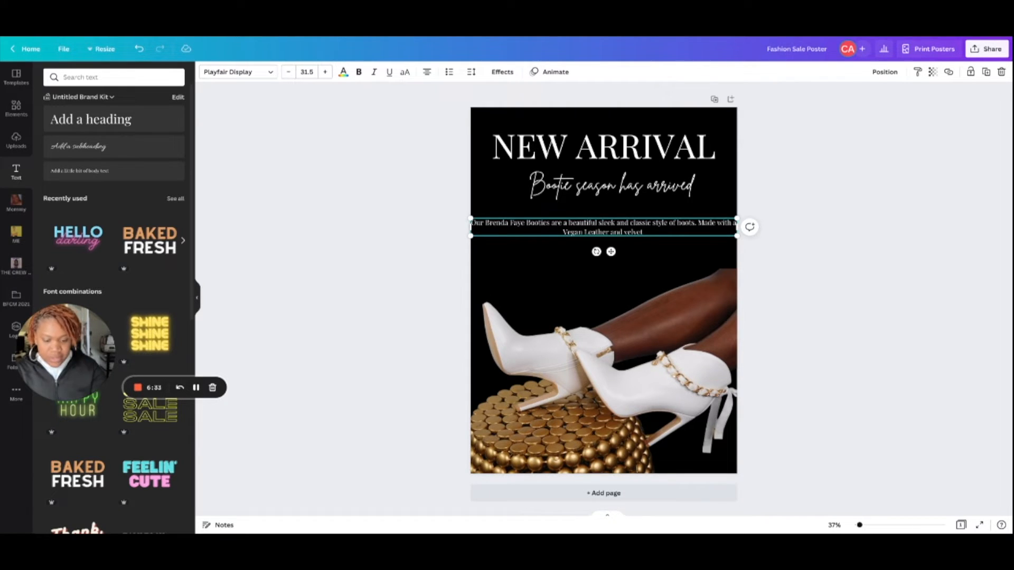
text(&)
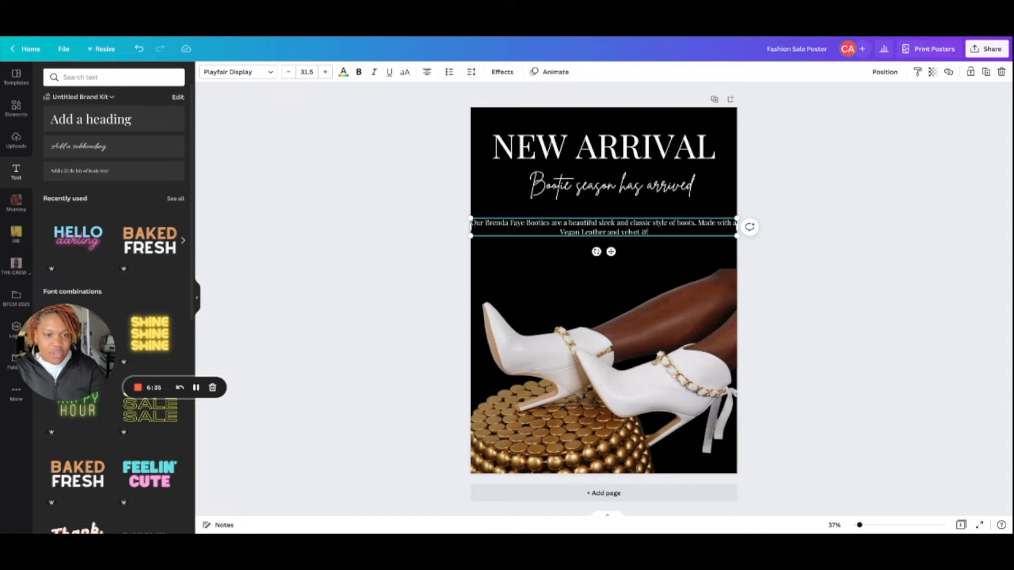
key(BackSpace)
key(BackSpace)
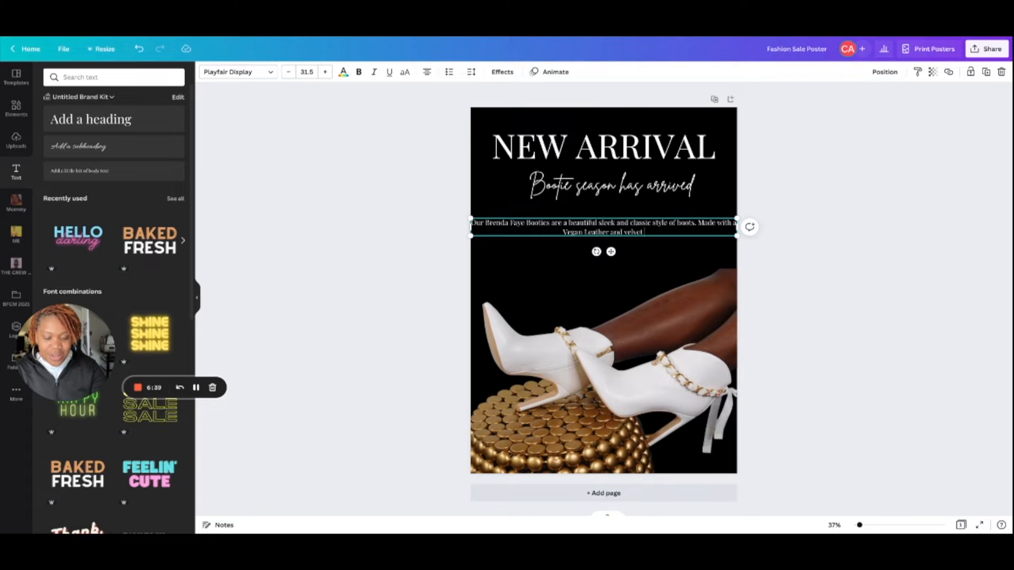
text(b)
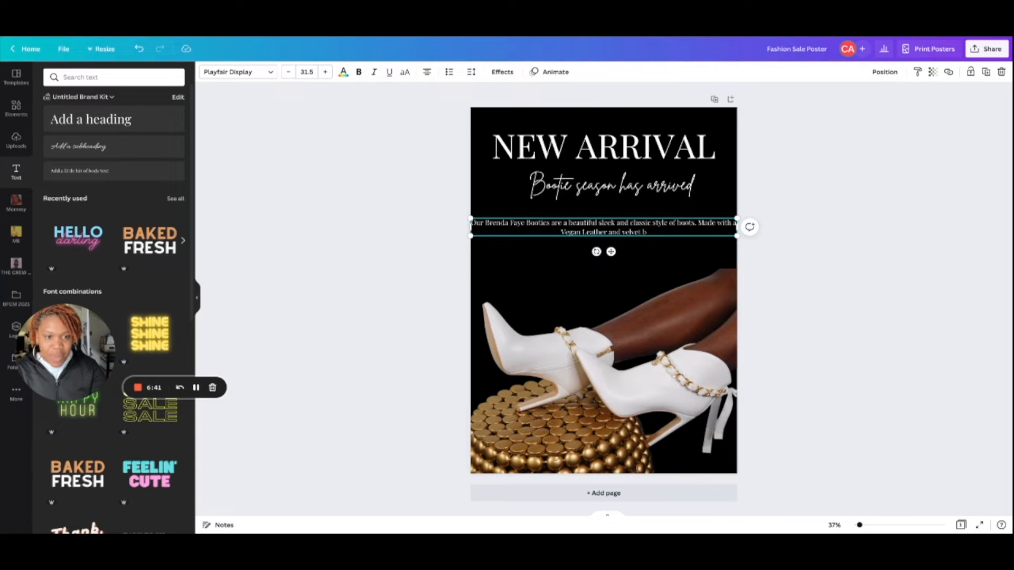
text(lack)
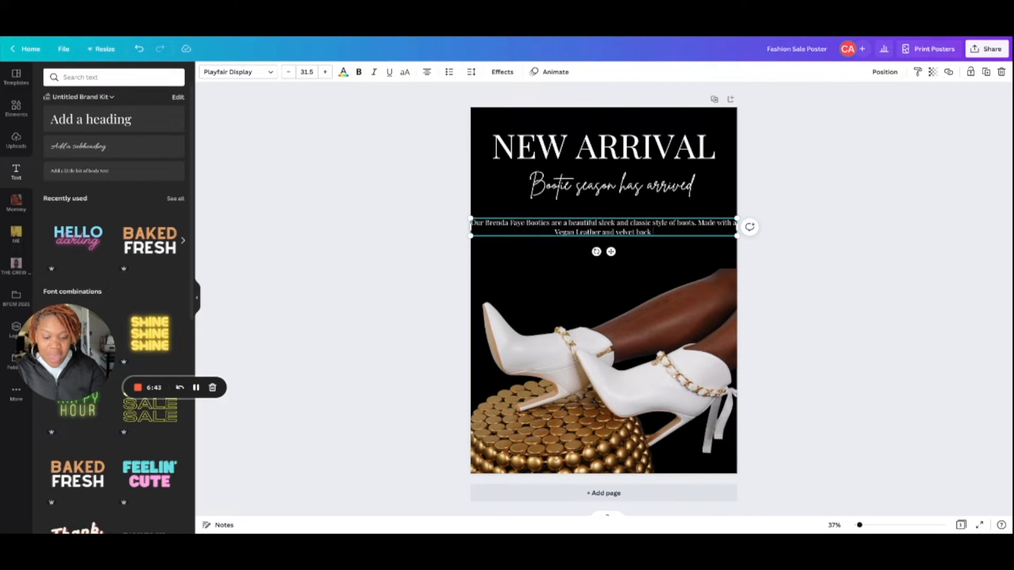
text( bow design)
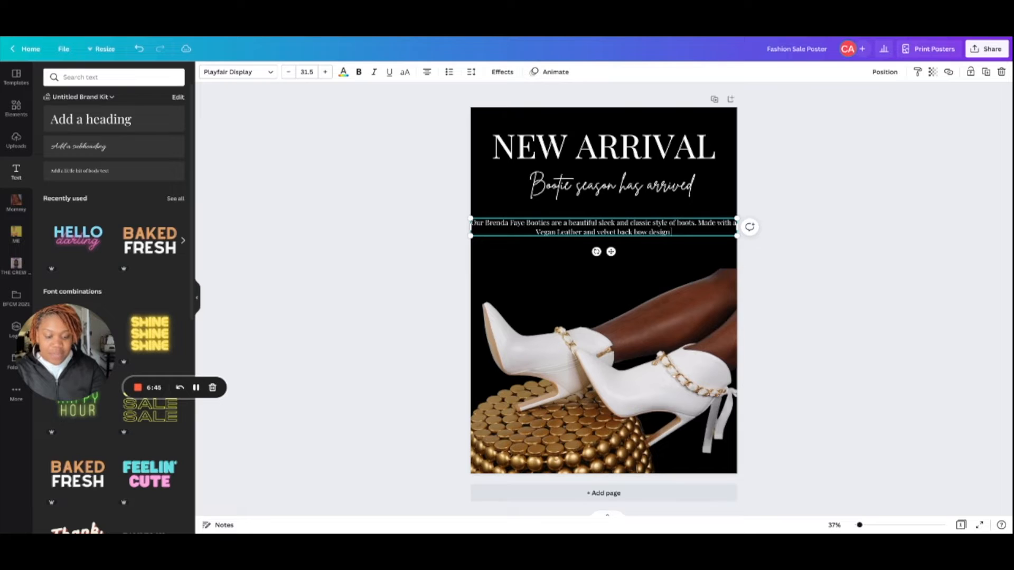
- Finish the description with "infused in a gold chain with side zipper, these beauties will not dissapoint."
text( infused)
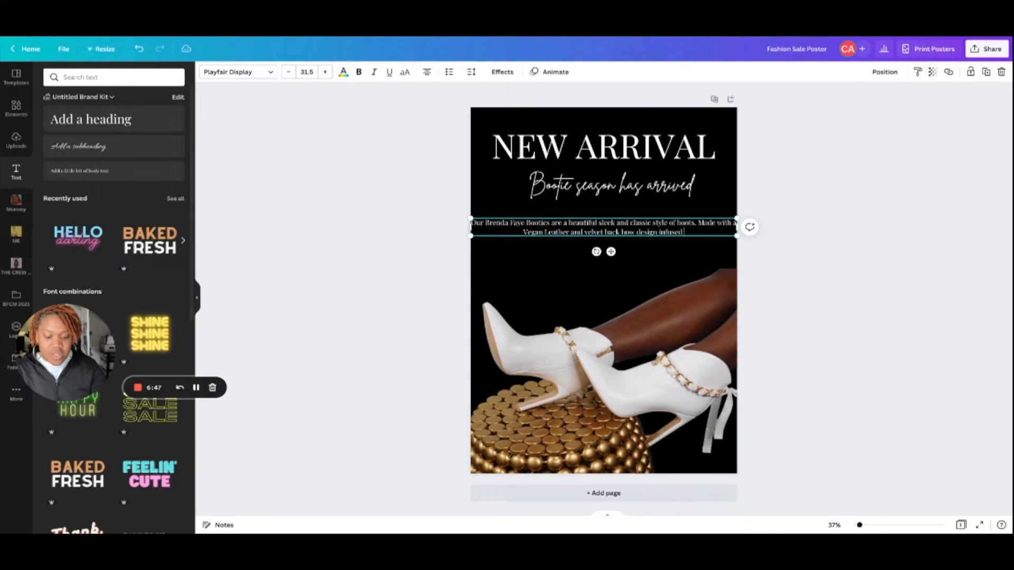
text( in a gold)
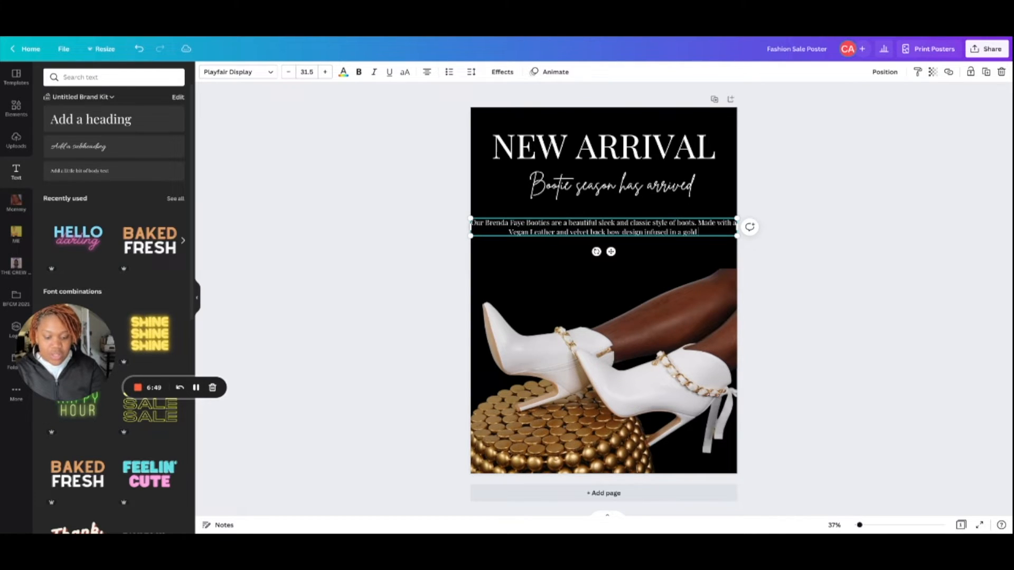
text( chain)
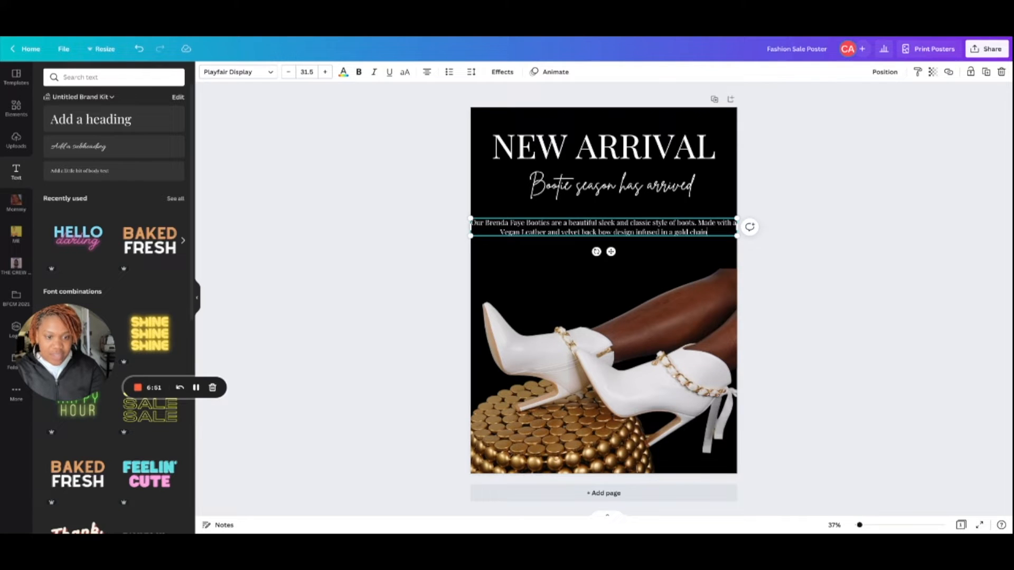
text( with sid)
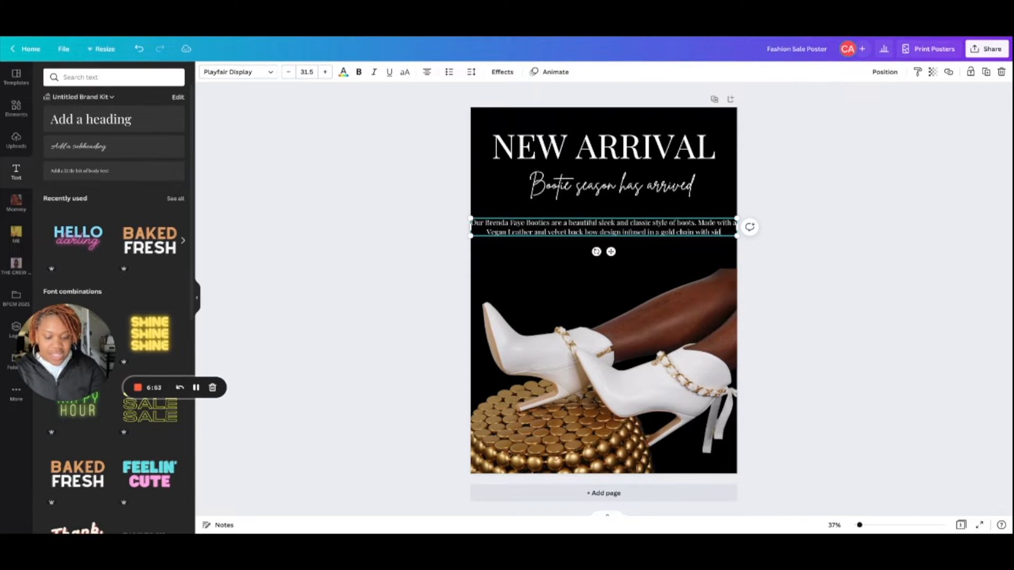
text(e zip)
text(r. I these beauties will not)
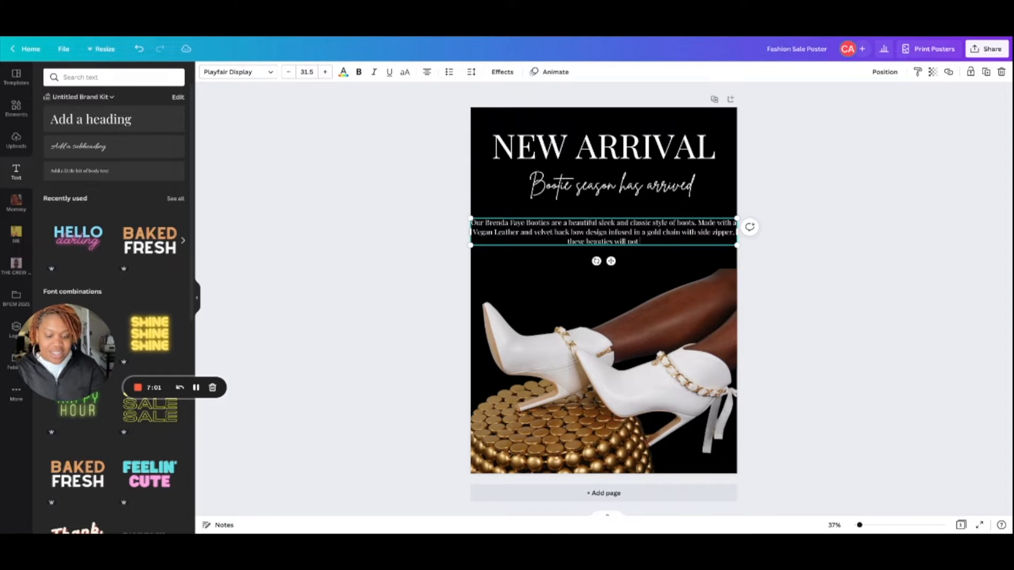
text(sapoint.)
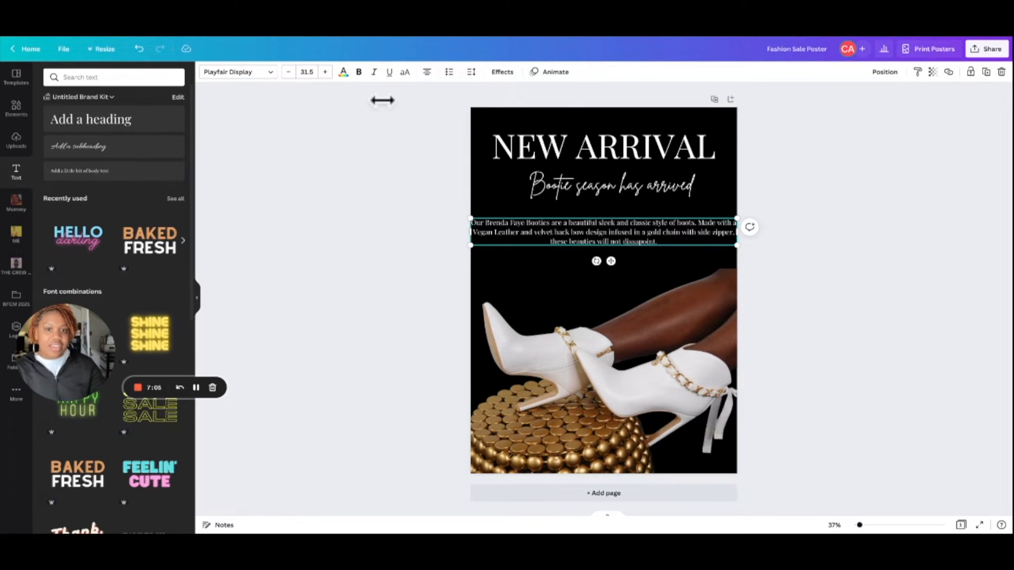
- Narrow the description text box so it wraps onto four lines, and centre it beneath the script line
drag(471, 231, 510, 232)
drag(737, 232, 711, 231)
drag(610, 233, 604, 227)
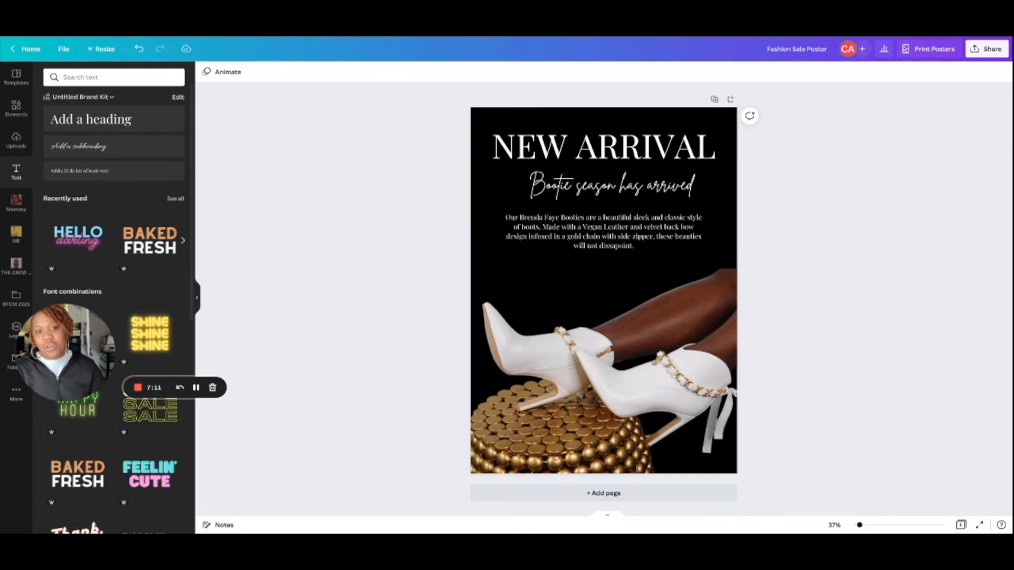
- Add "Sizes 7-13" below the description after a blank line and correct the misspelled word to "disappoint"
key(Return)
key(Return)
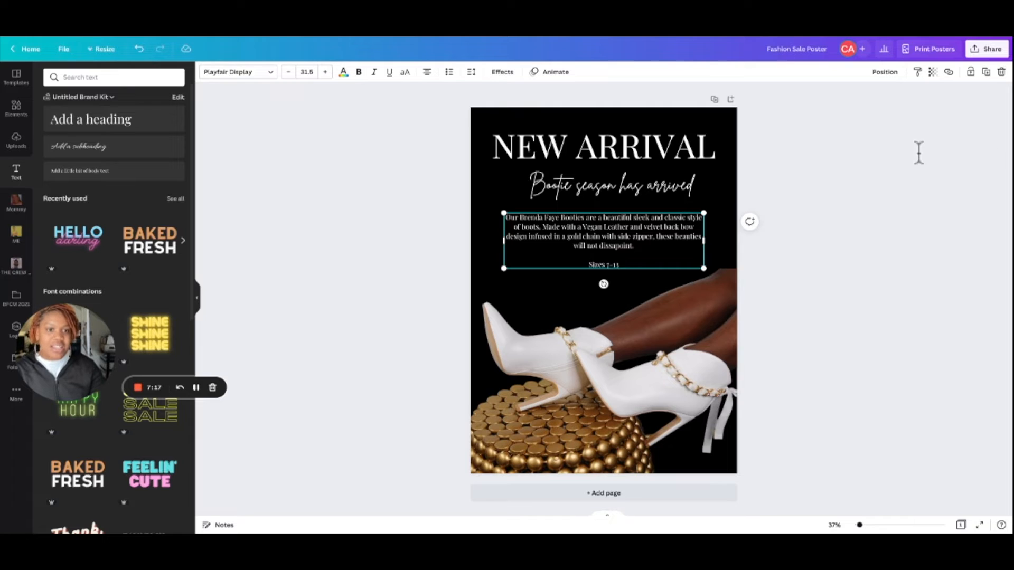
text(disappoint)
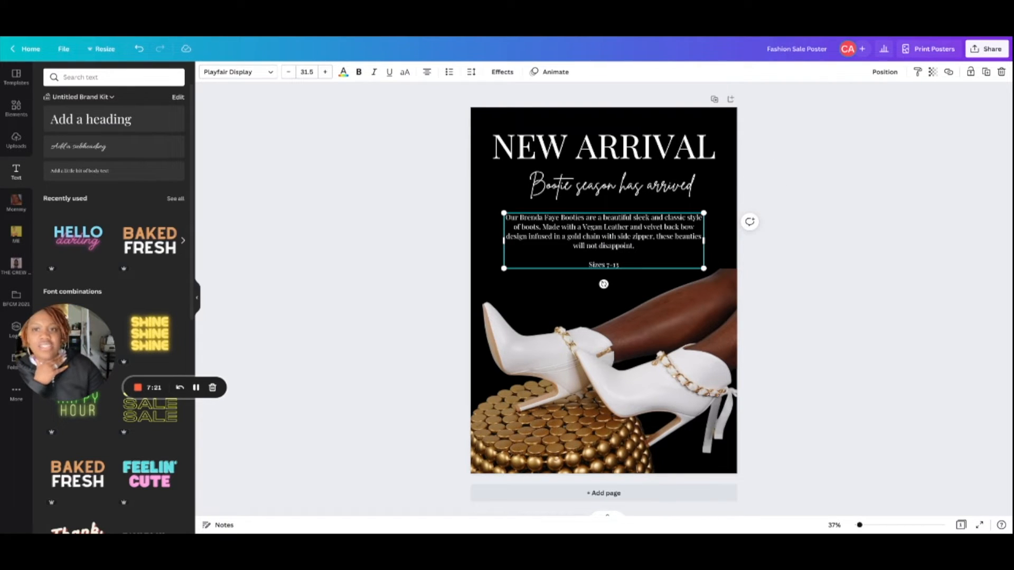
- Increase the font size of all the description and sizes text slightly
click(325, 72)
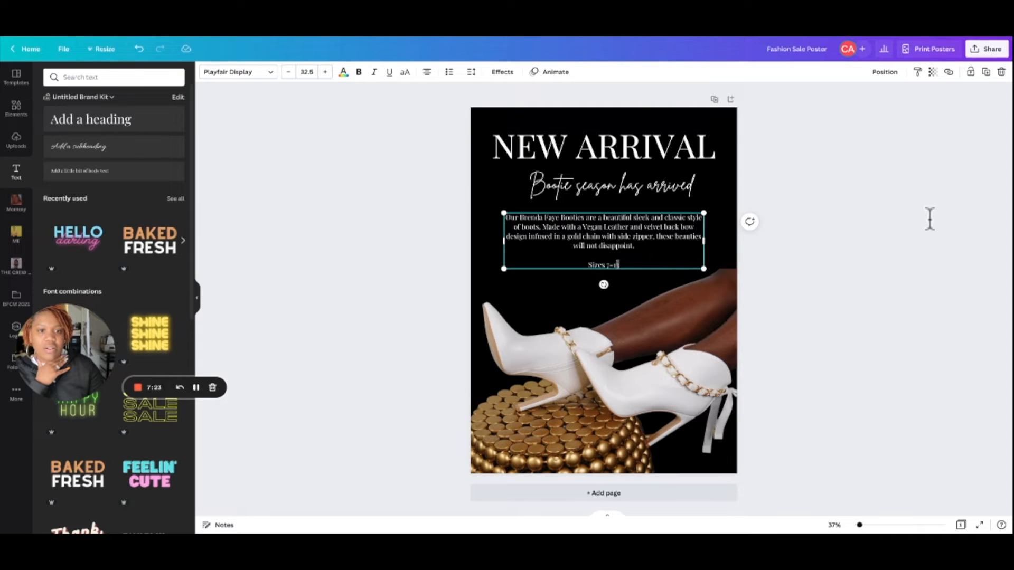
key(ctrl+a)
click(325, 72)
click(325, 72)
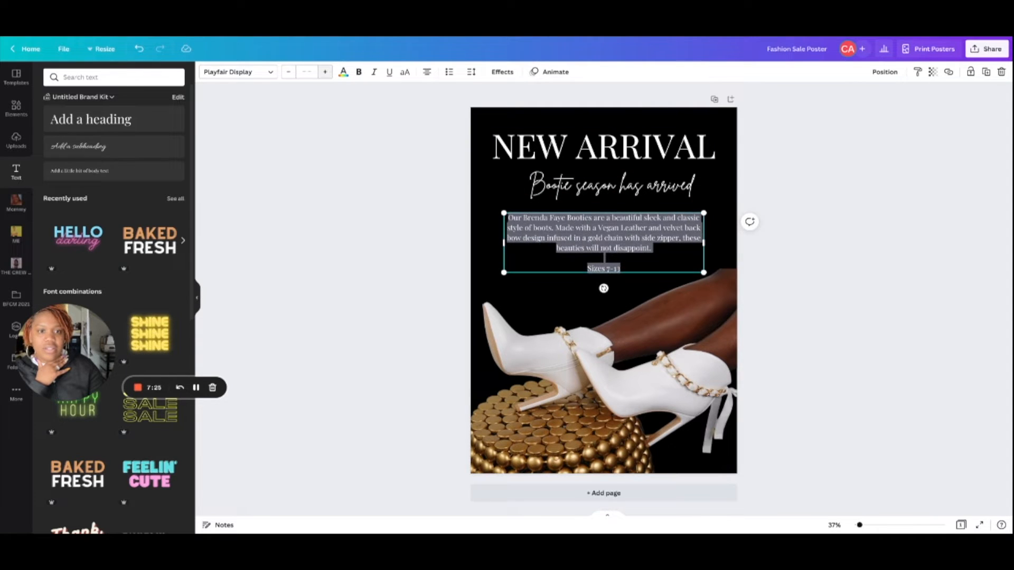
key(Escape)
click(713, 369)
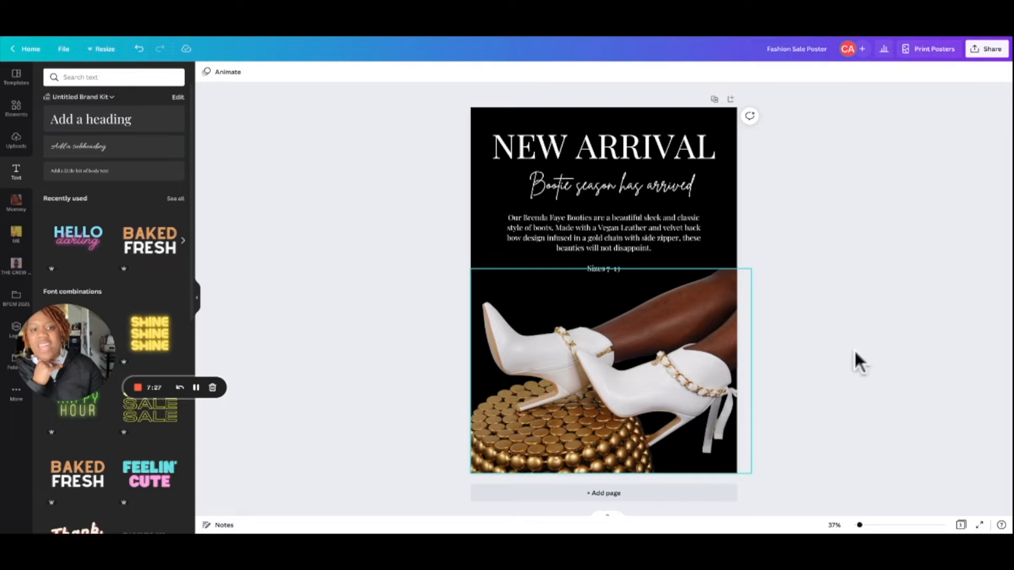
mouse_move(612, 464)
mouse_down()
mouse_move(611, 440)
mouse_move(612, 465)
mouse_up()
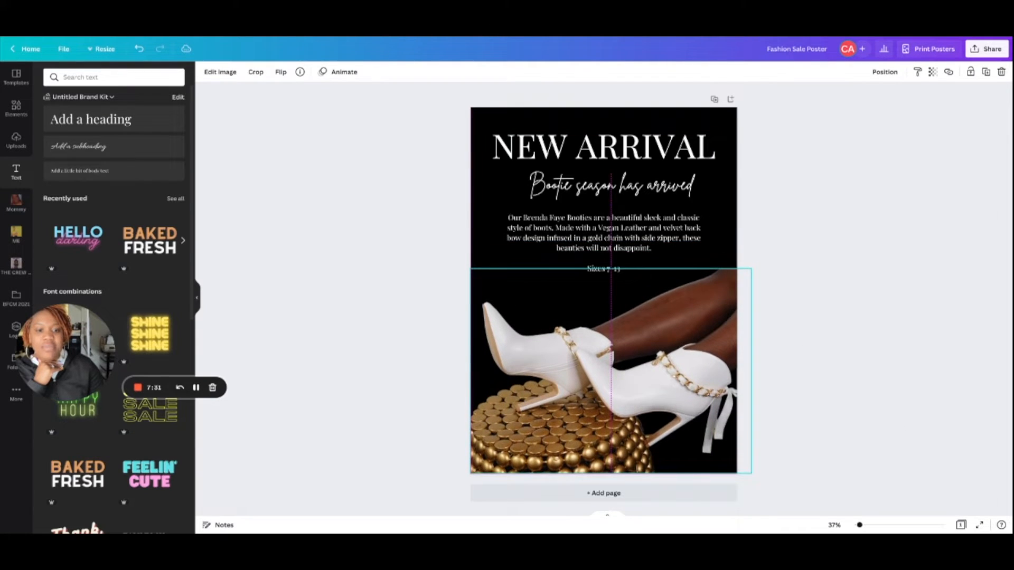
click(756, 279)
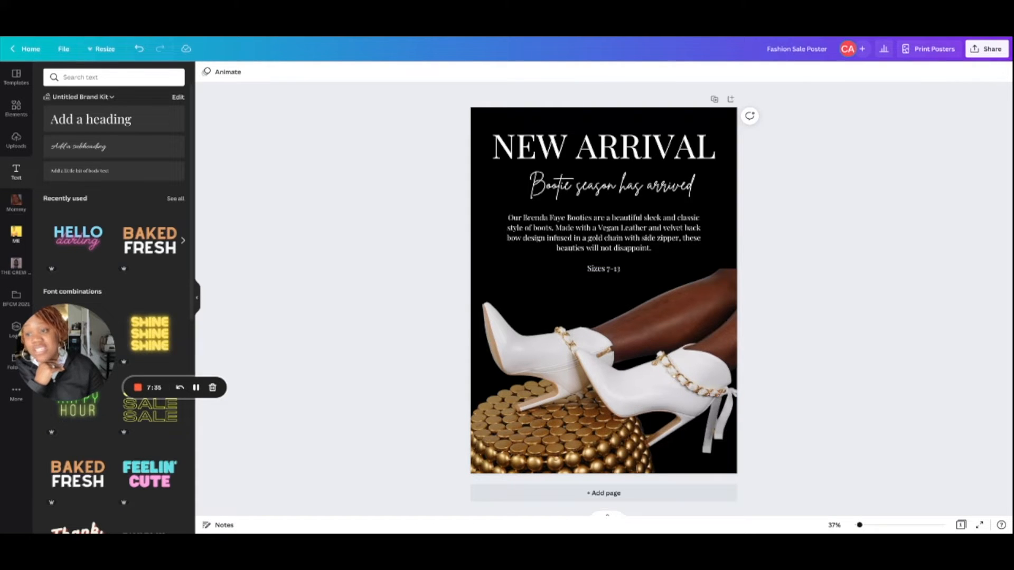
- Add a square shape and reshape it into a small wide rectangle placed just beneath the "Sizes 7-13" line
click(15, 107)
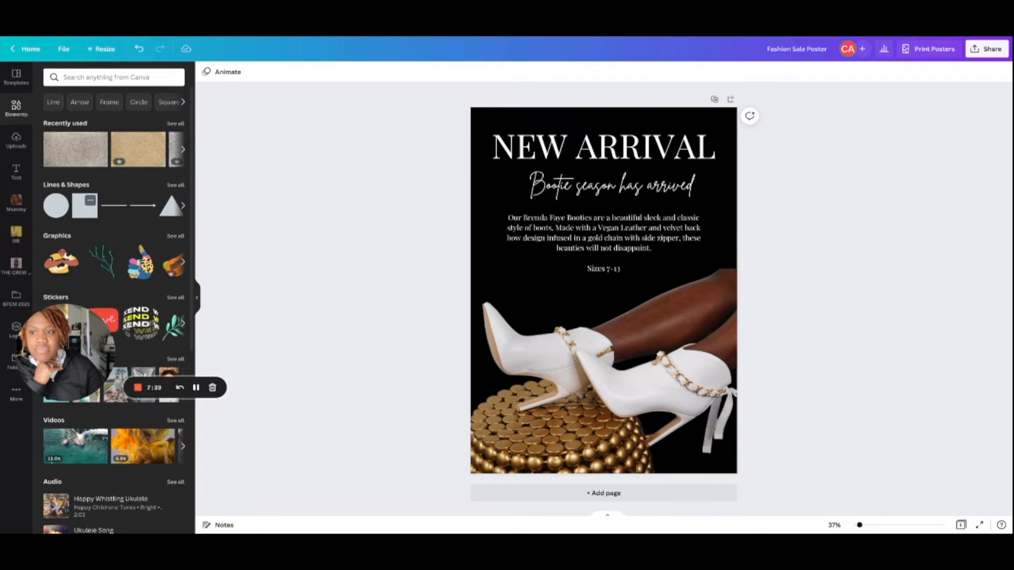
click(84, 206)
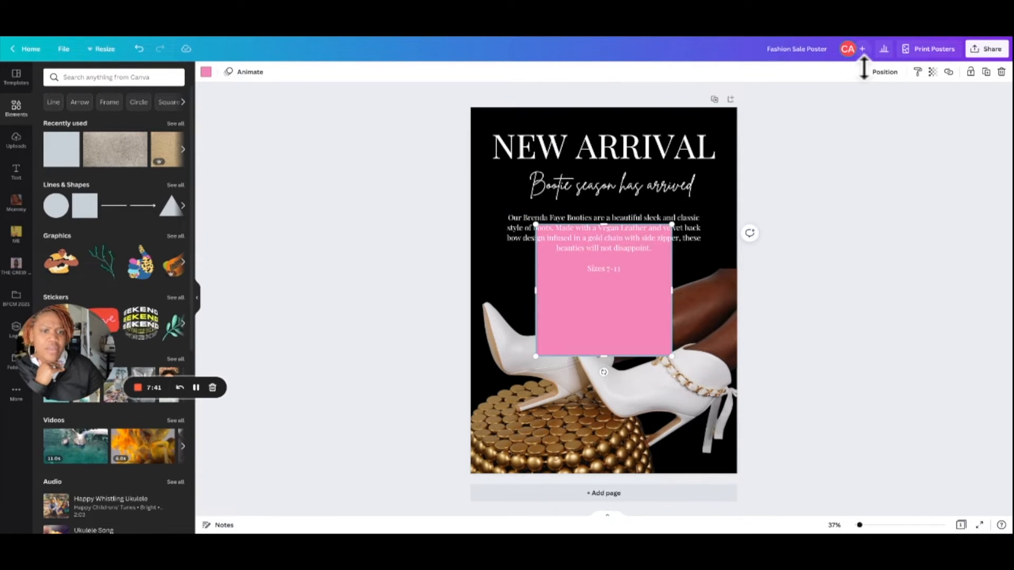
drag(604, 249, 604, 315)
drag(604, 356, 603, 341)
drag(673, 328, 607, 294)
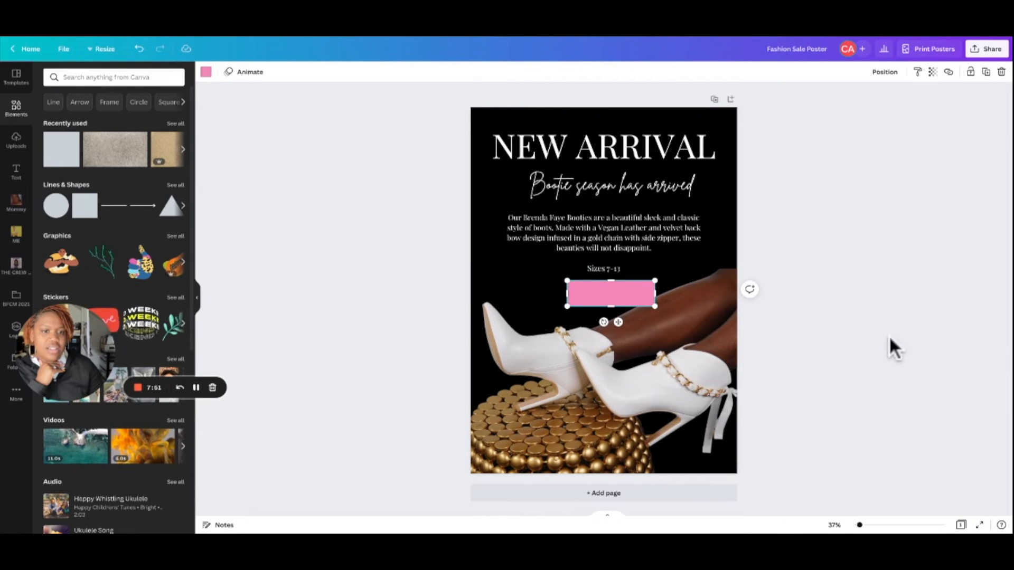
- Shrink the pink rectangle slightly, centre it under the "Sizes 7-13" line, and fill it white
drag(611, 293, 603, 300)
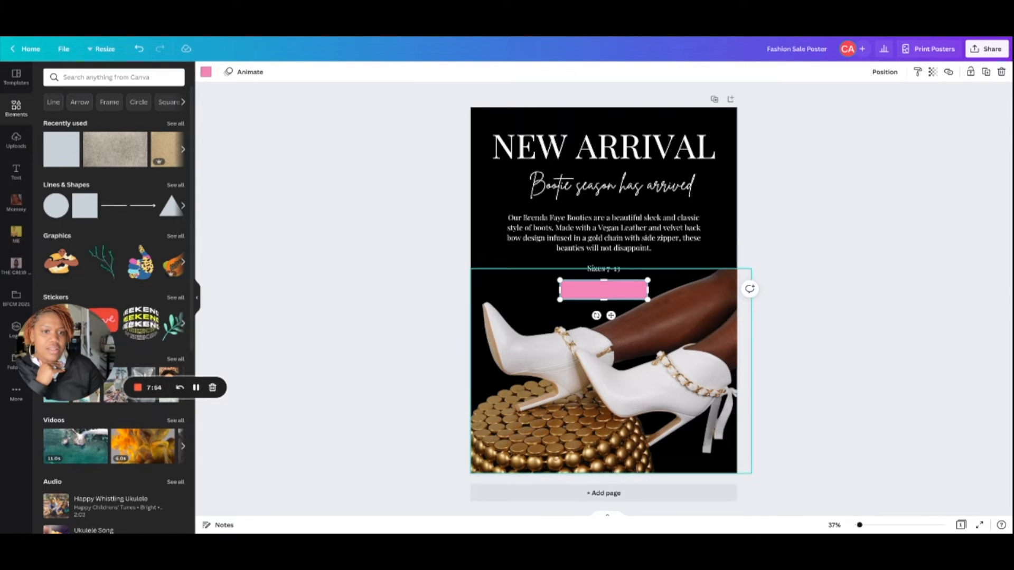
drag(1002, 304, 883, 312)
click(206, 72)
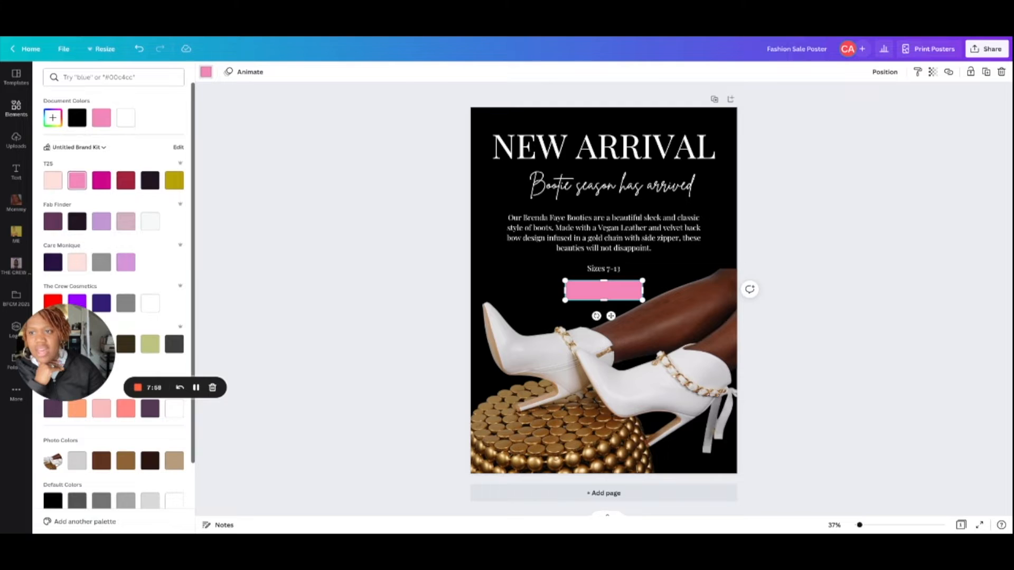
click(125, 117)
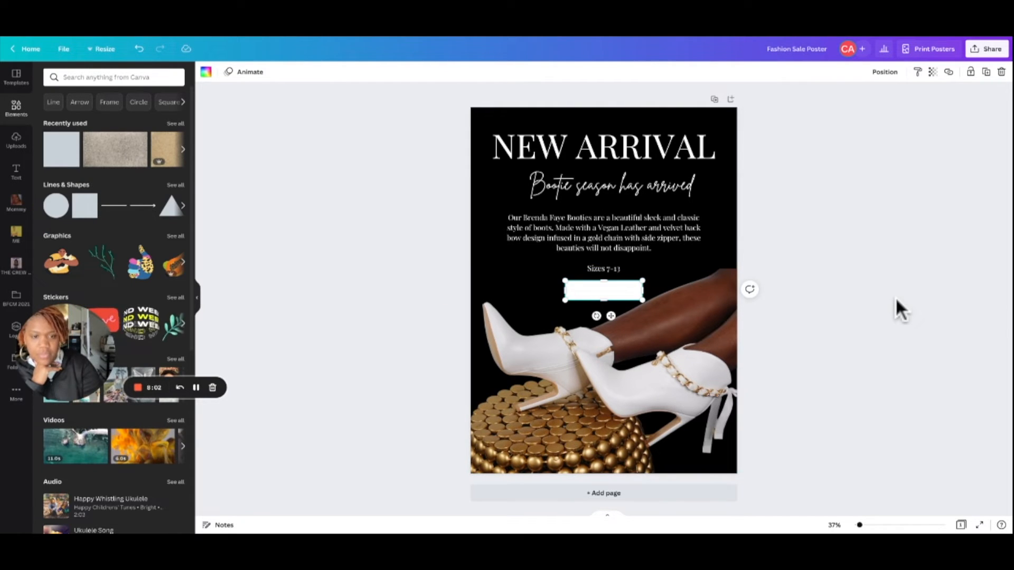
- Duplicate the white rectangle, fill the copy black, and offset it up and to the left so the white one forms a shadow edge
key(super+d)
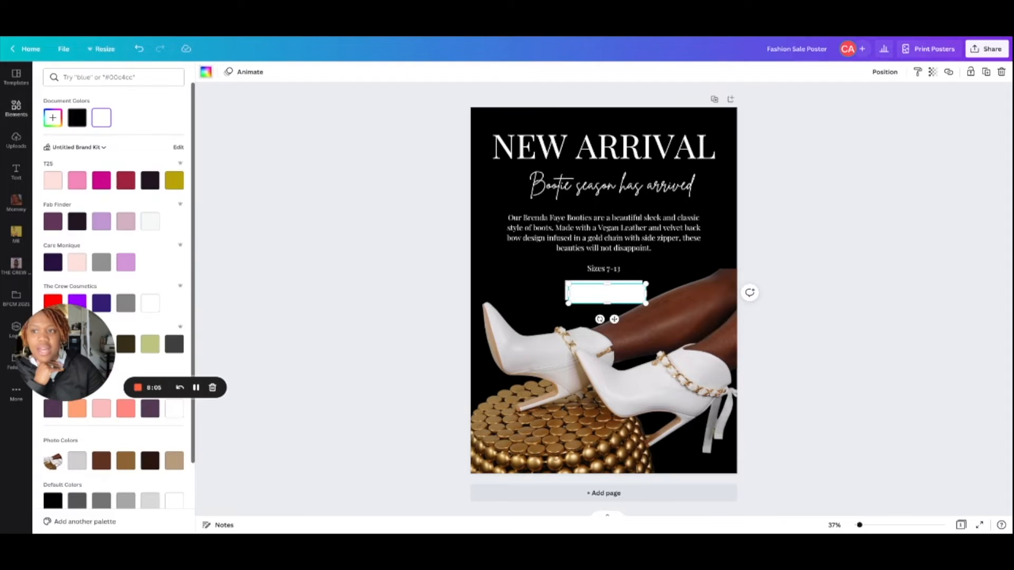
click(76, 117)
key(Down)
key(Up)
key(Left)
key(Left)
key(Left)
key(Right)
key(Up)
key(Right)
drag(562, 290, 569, 290)
key(Left)
key(Up)
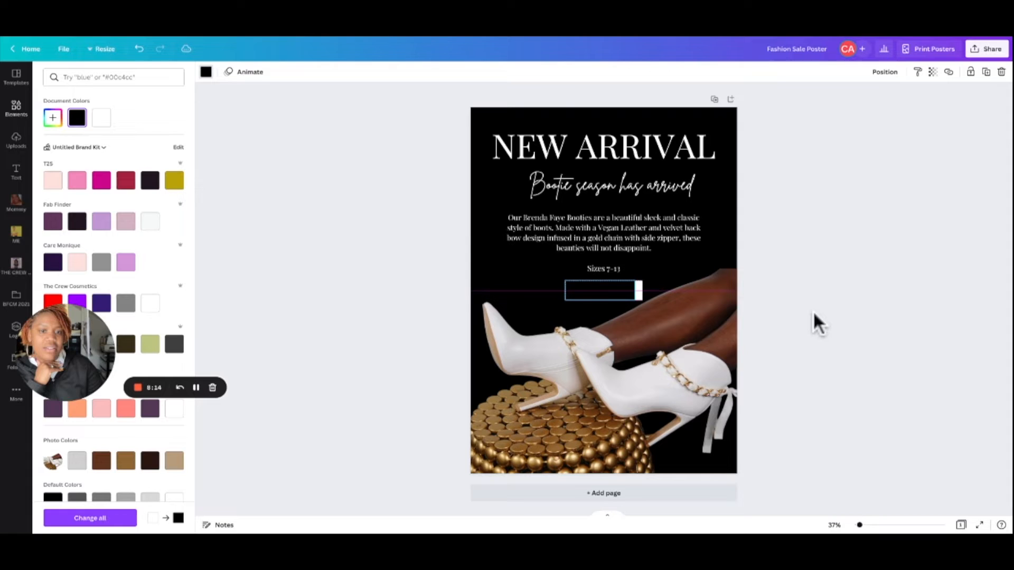
drag(636, 288, 641, 288)
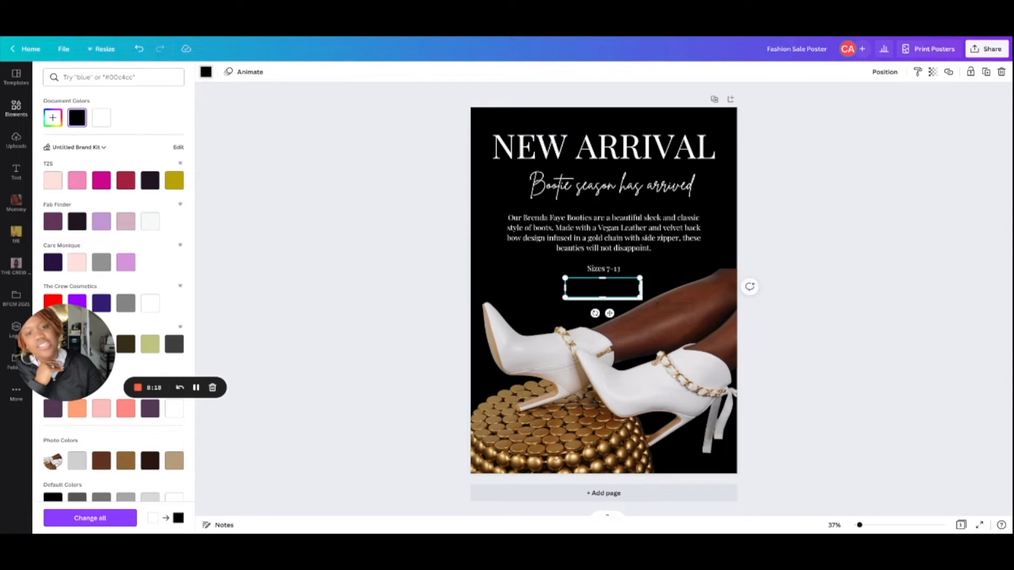
click(743, 289)
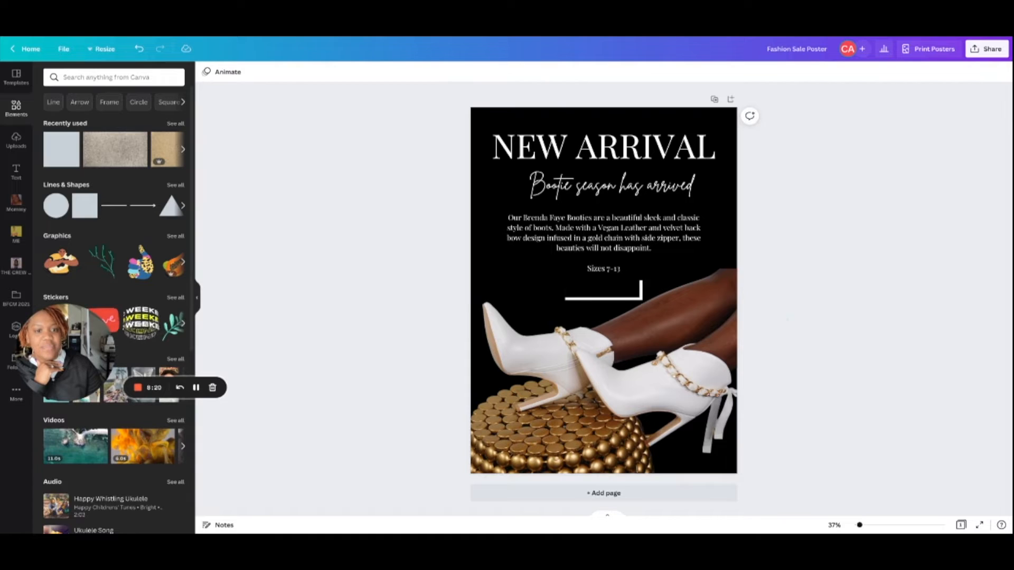
- Try a grey fill on the front rectangle and undo it
click(603, 288)
click(206, 72)
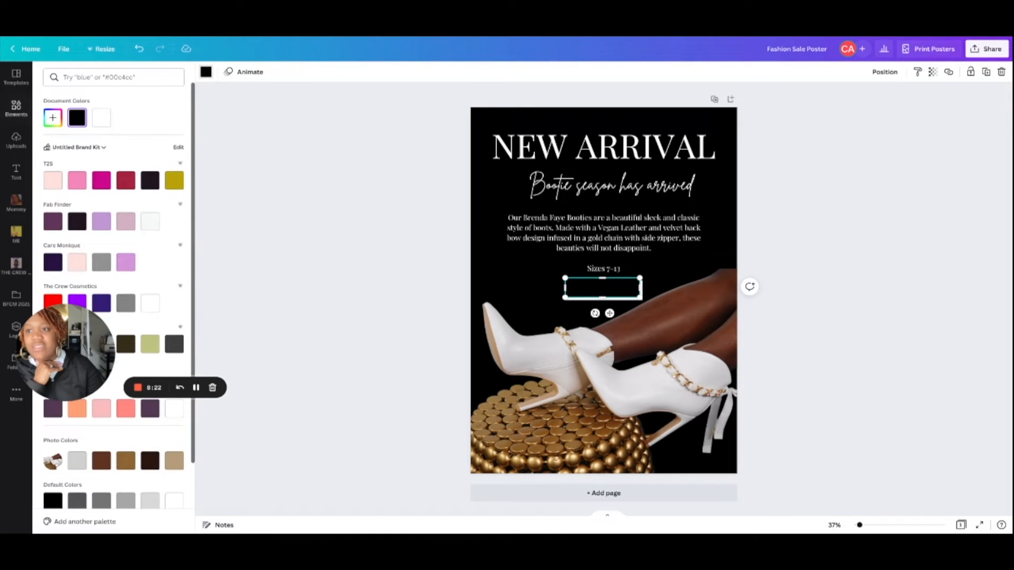
click(126, 303)
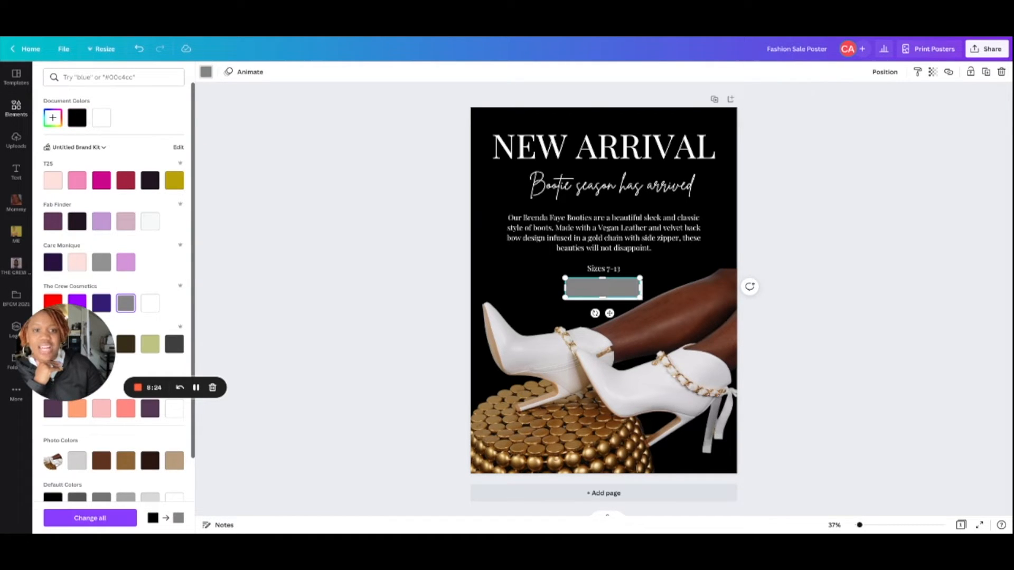
key(ctrl+z)
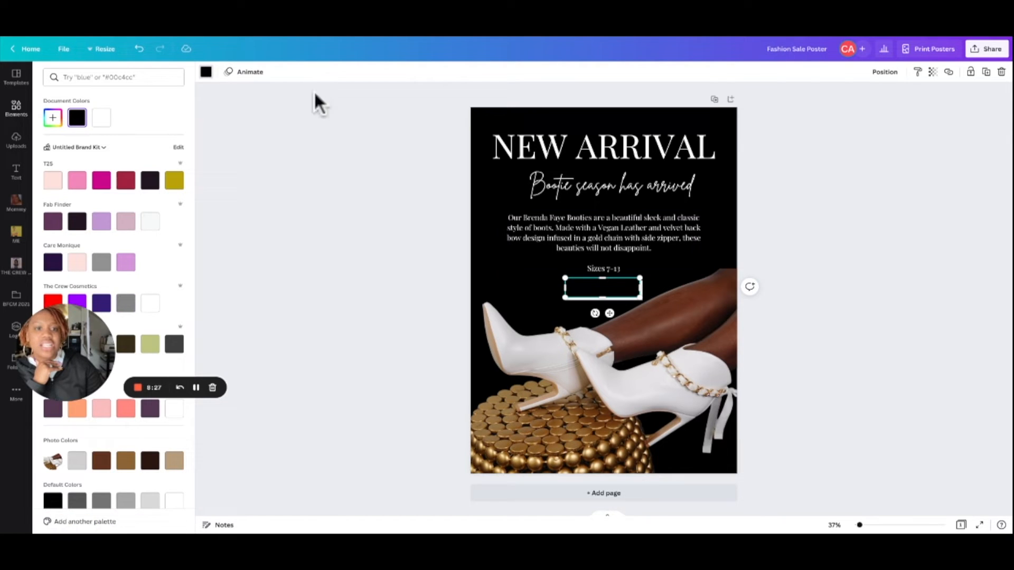
key(Escape)
click(603, 288)
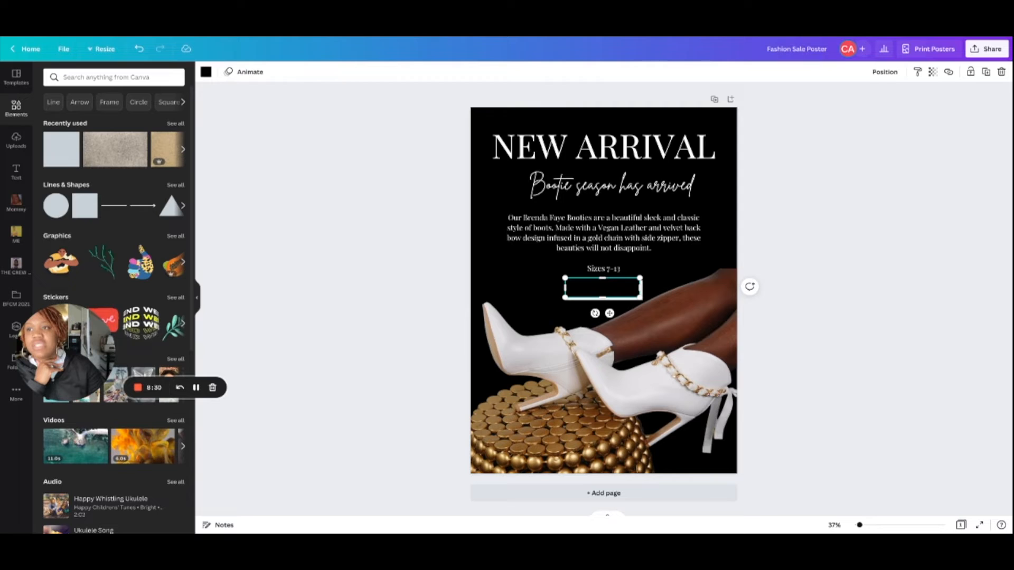
- Add a "SHOP NOW" heading, enlarge it slightly, and centre it inside the black rectangle
click(16, 171)
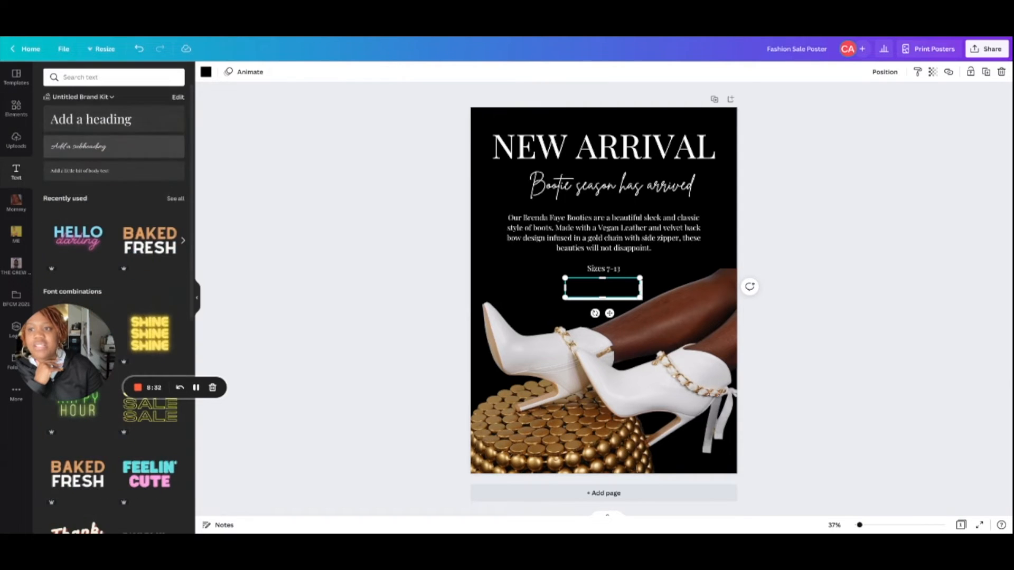
click(114, 119)
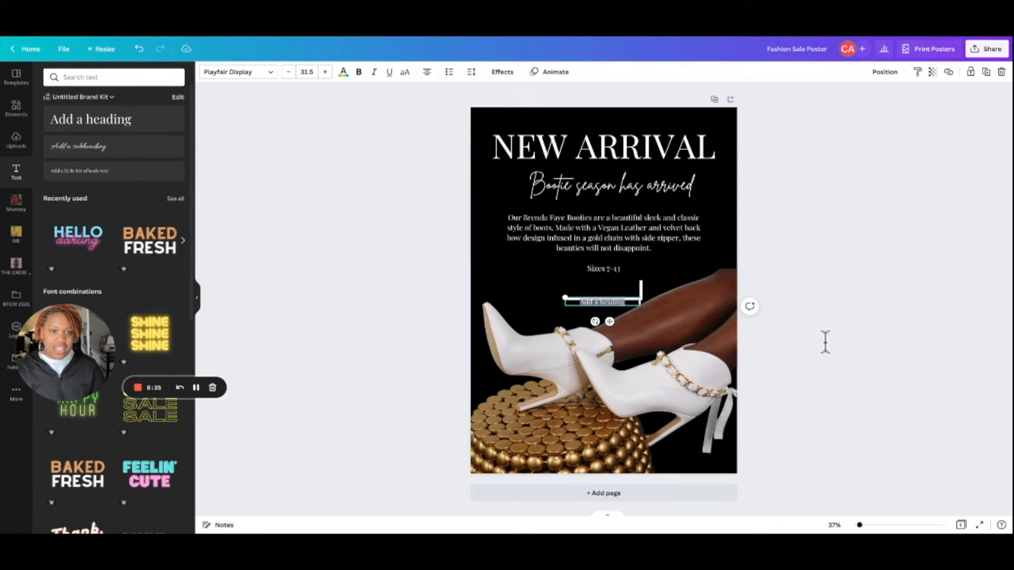
text(SHOP NOW)
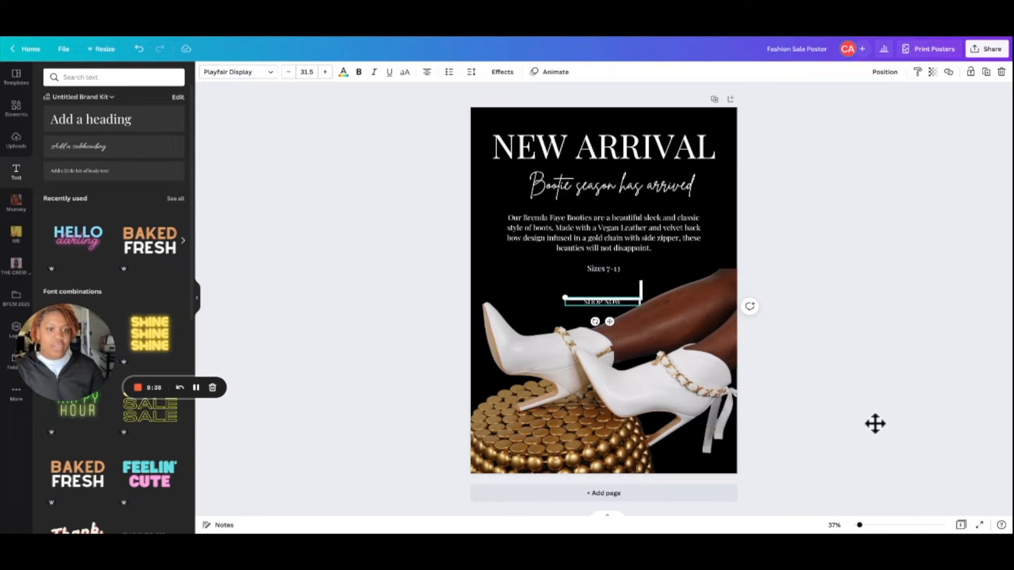
drag(610, 321, 609, 308)
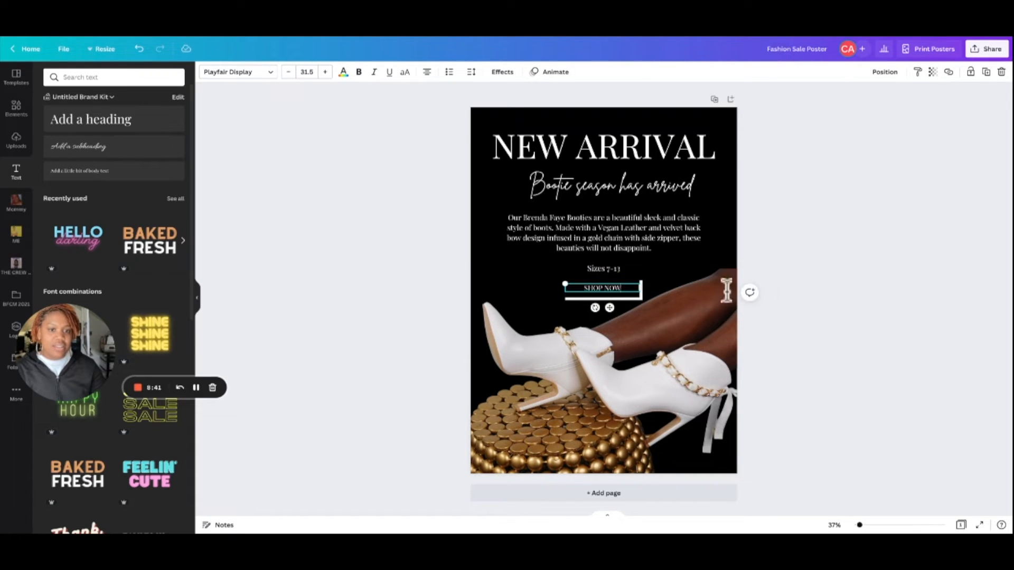
drag(714, 282, 708, 279)
drag(593, 287, 604, 288)
click(836, 370)
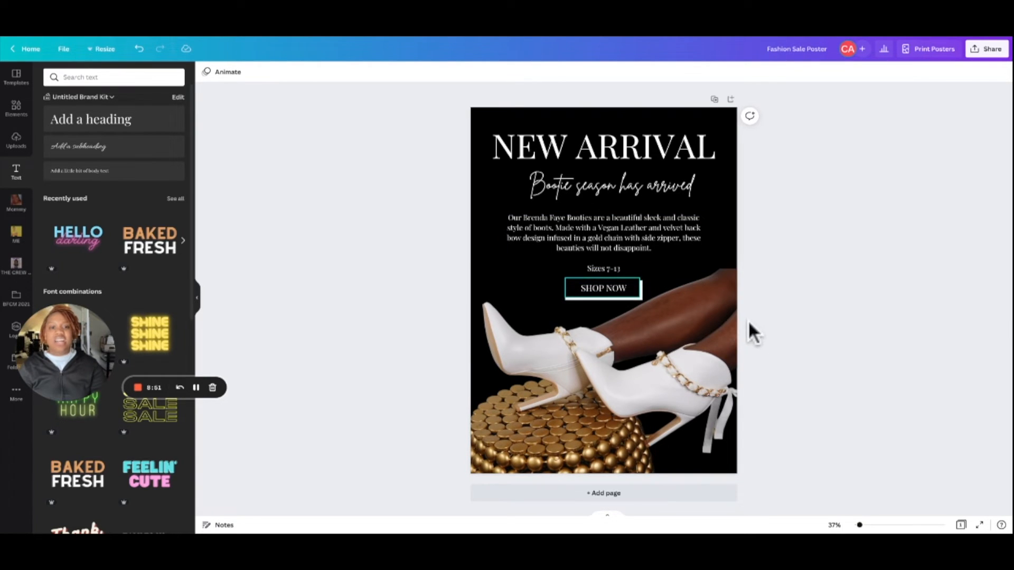
- Add the square shape with a built-in outline and drop shadow, and move it toward the poster's left edge
click(575, 289)
click(16, 108)
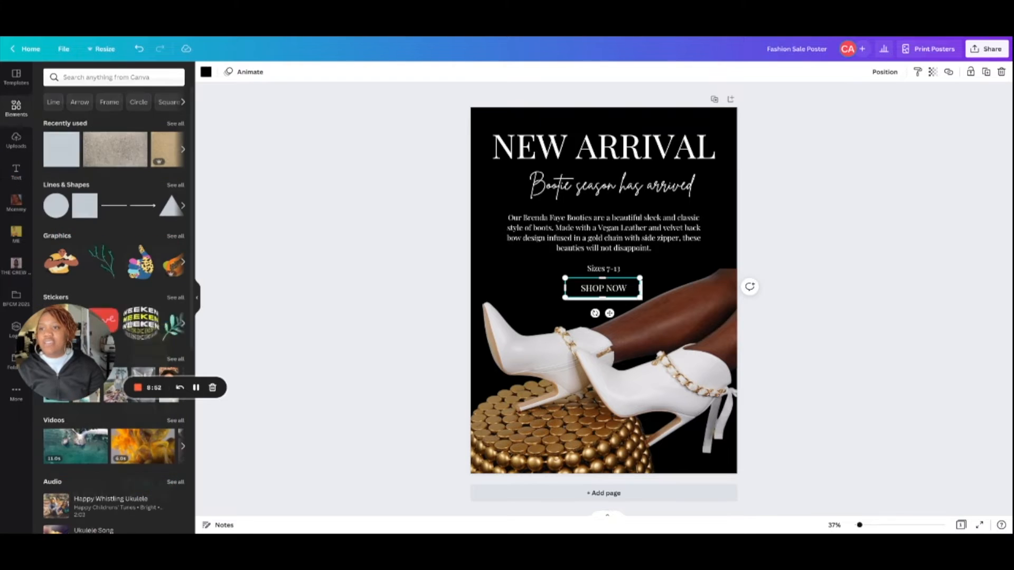
click(175, 185)
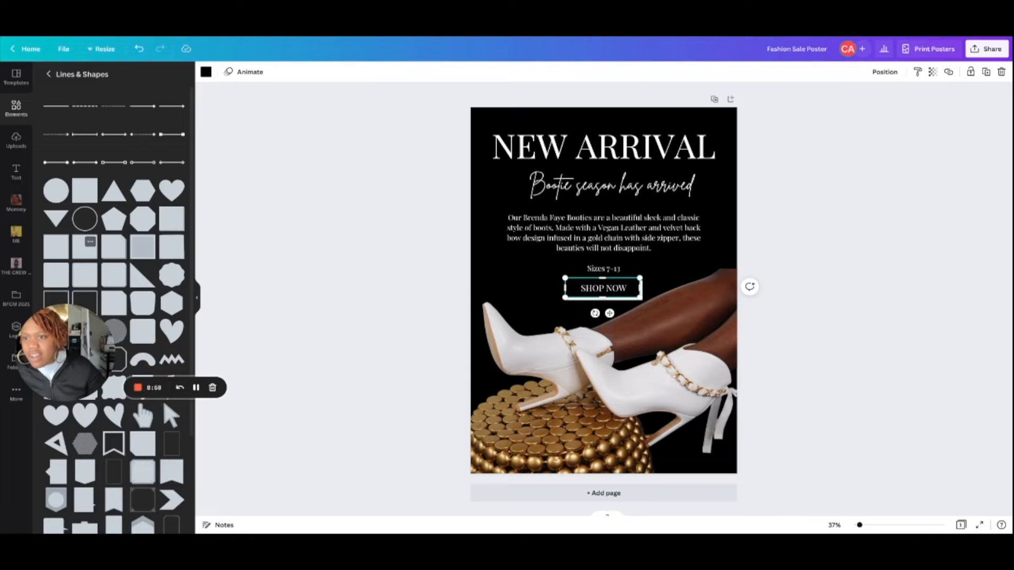
click(84, 246)
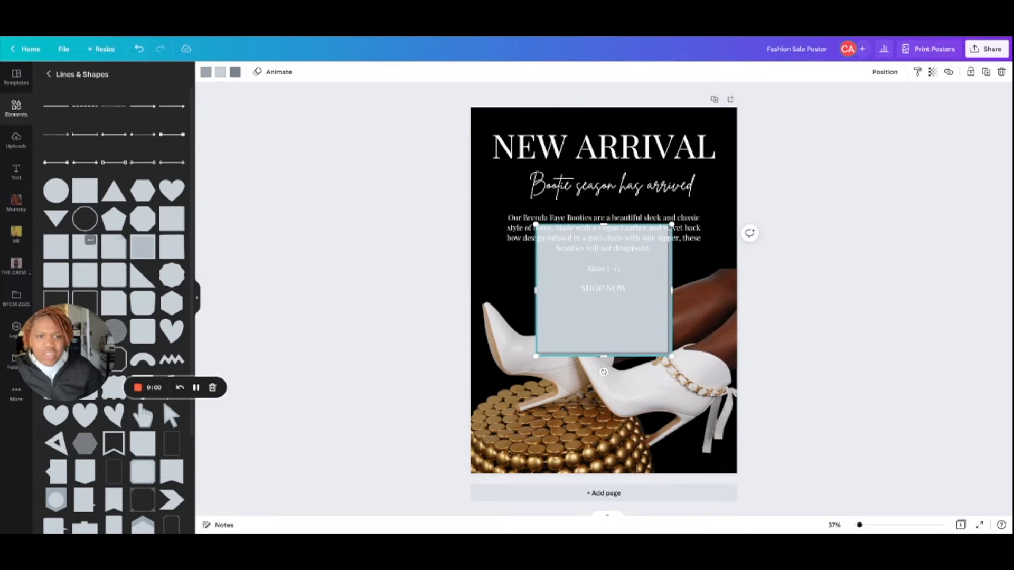
drag(671, 348, 705, 391)
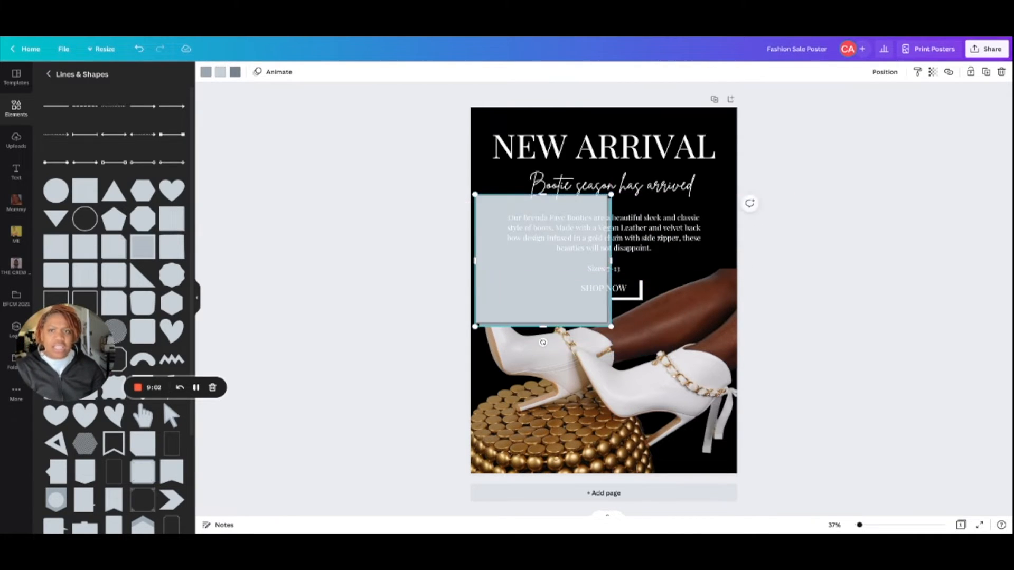
- Recolour the shadowed square with a black fill and a white outline and shadow
click(220, 72)
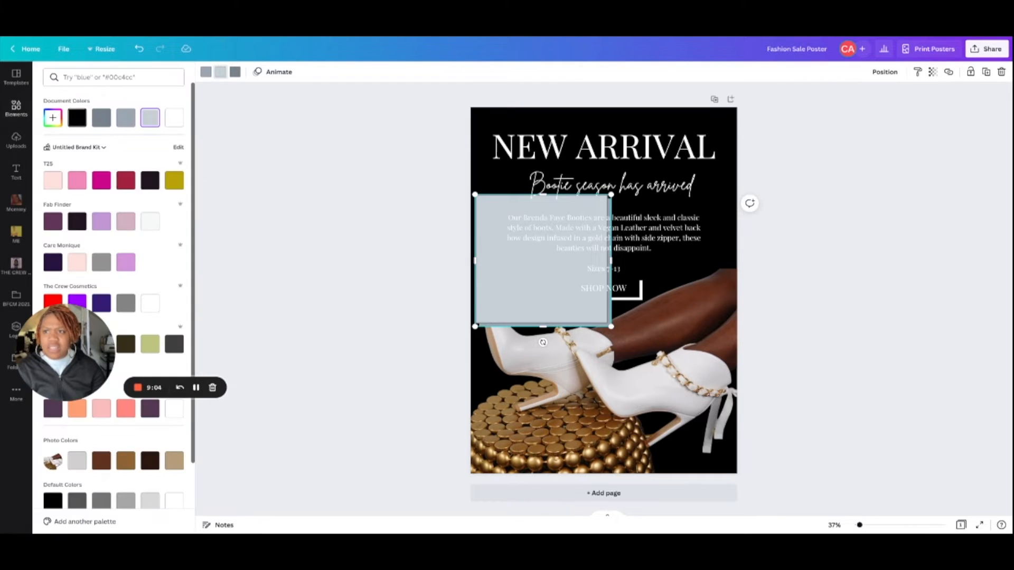
click(77, 118)
click(206, 72)
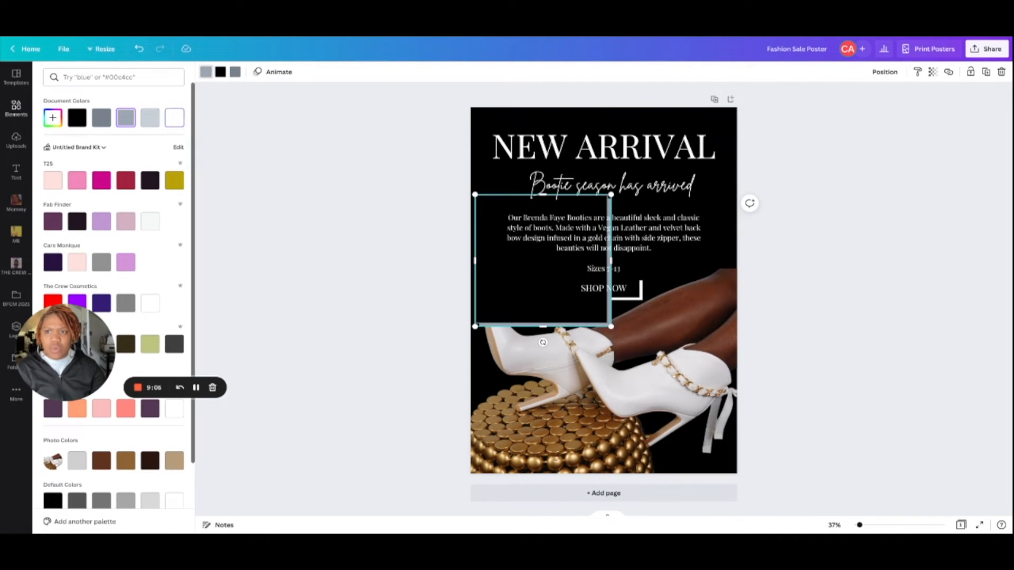
click(174, 118)
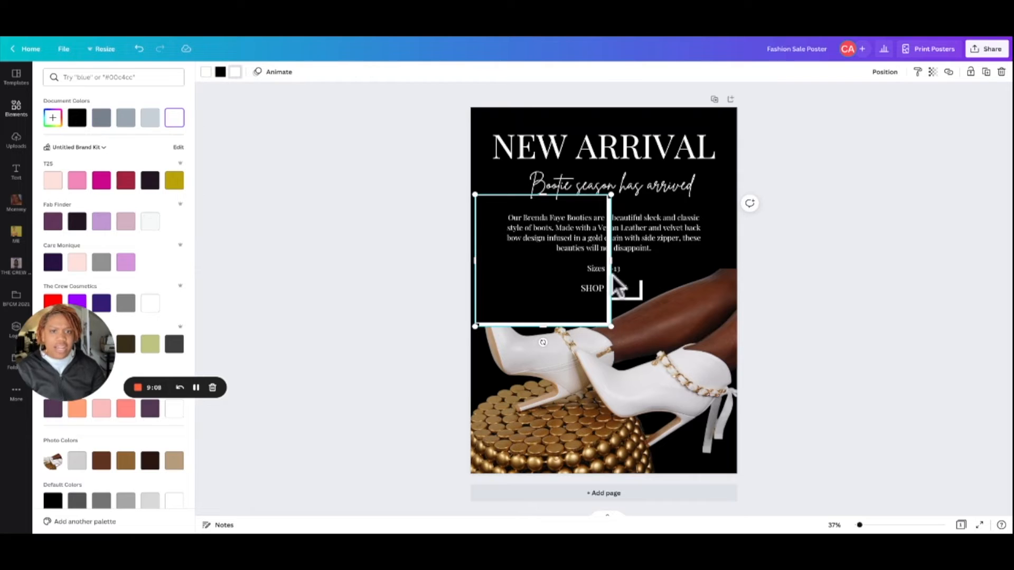
- Flatten the shadowed square to about 21.4 wide by 4.2 high and move it clear of the "SHOP NOW" text
drag(672, 425, 544, 239)
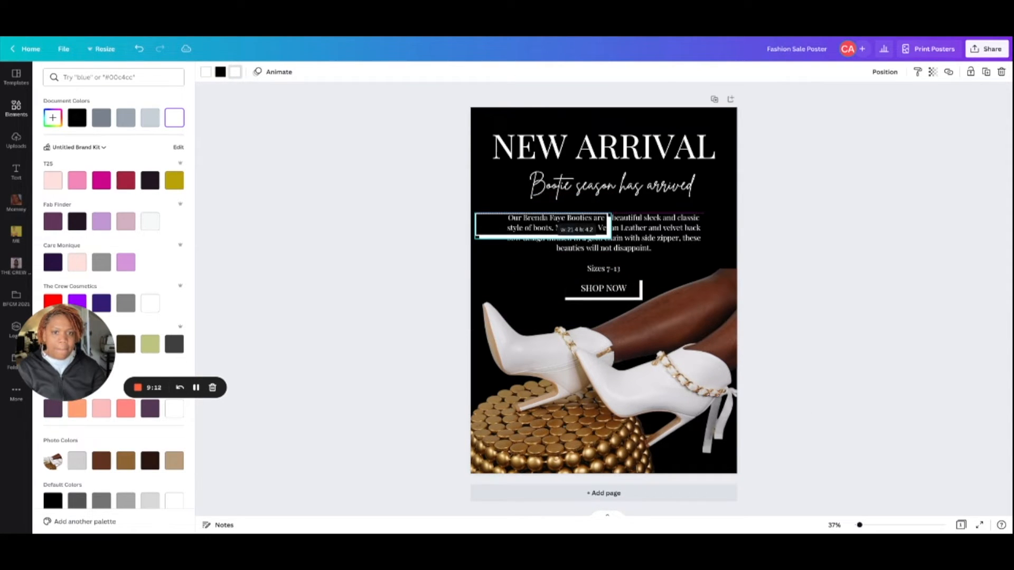
key(ctrl+z)
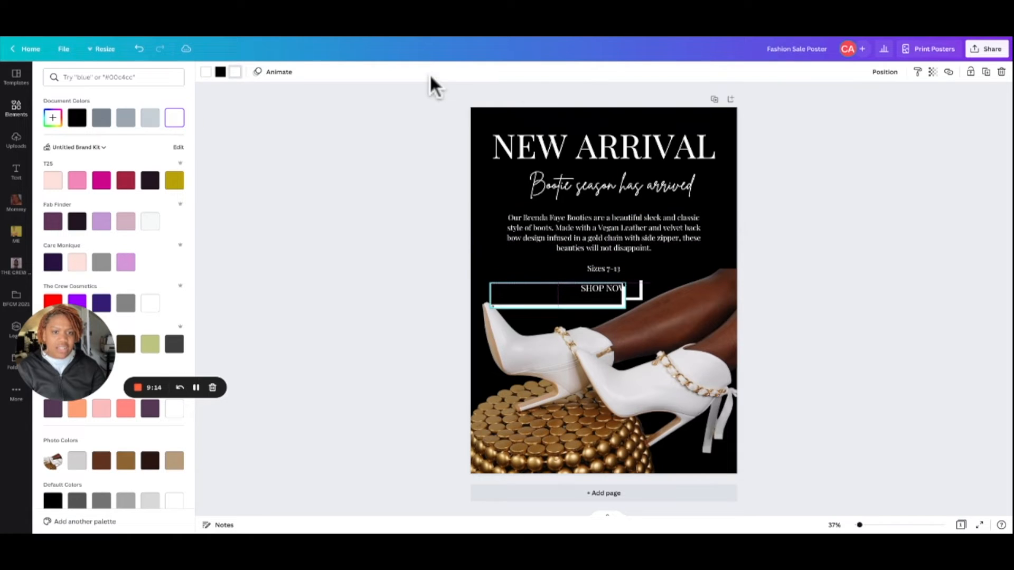
key(ctrl+z)
key(ctrl+z)
key(ctrl+z)
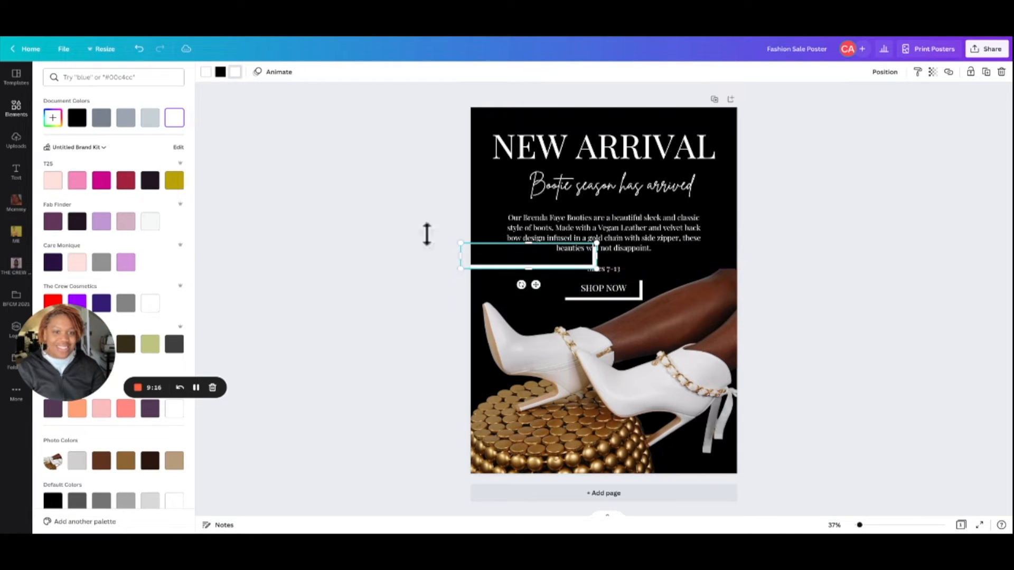
- Delete the old black and white rectangles behind the "SHOP NOW" text
key(ctrl+z)
key(ctrl+z)
key(ctrl+z)
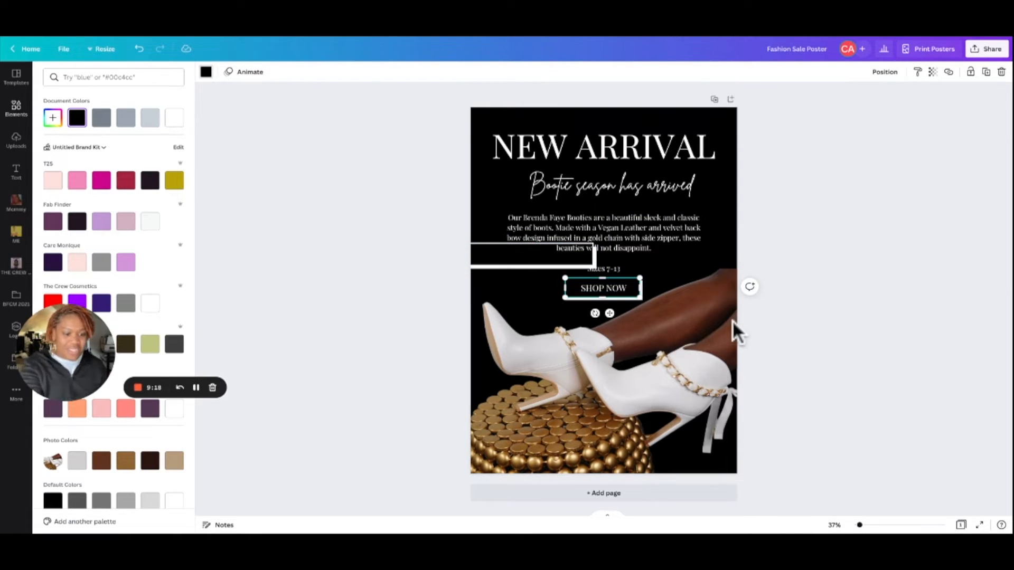
key(ctrl+z)
key(ctrl+z)
key(ctrl+z)
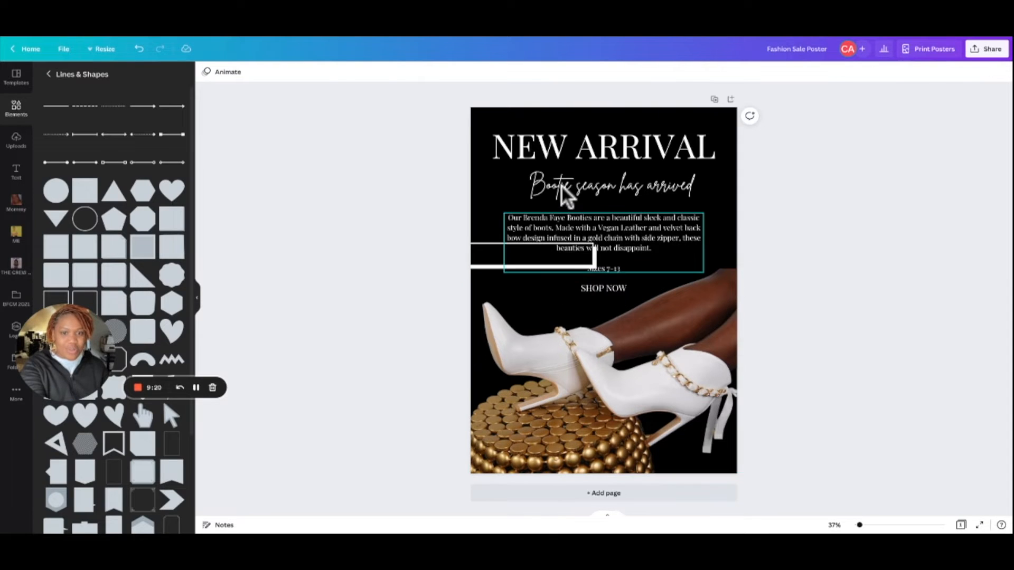
- Move the shadowed rectangle behind "SHOP NOW" and resize it to frame the text evenly as a button
key(ctrl+y)
key(ctrl+y)
key(ctrl+y)
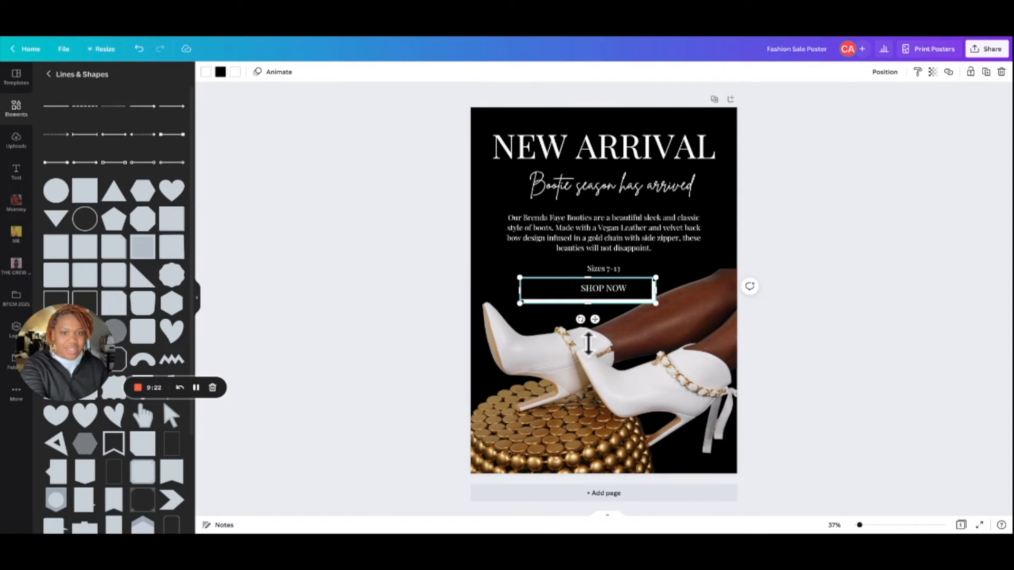
drag(520, 290, 571, 290)
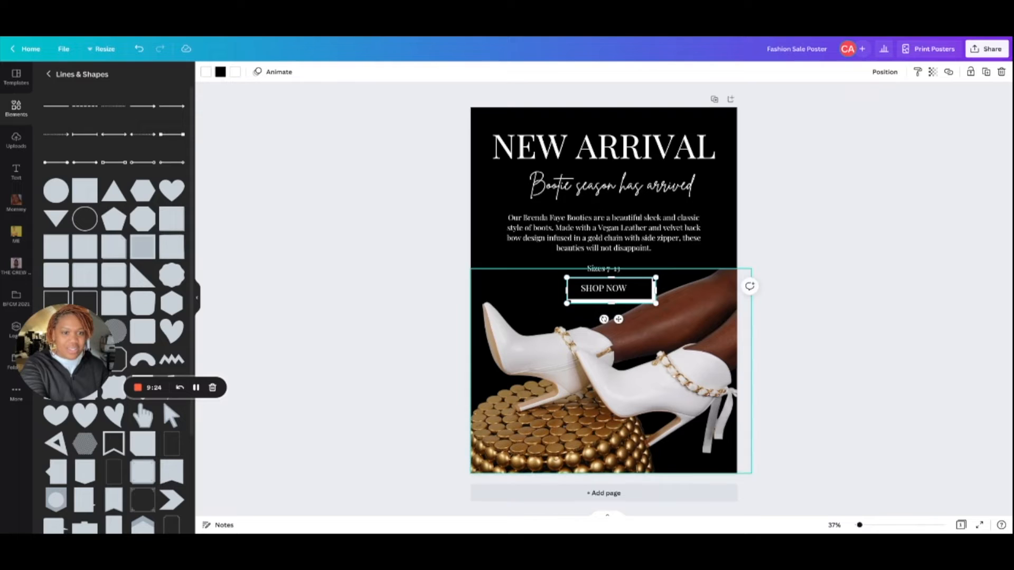
drag(655, 301, 643, 299)
click(647, 306)
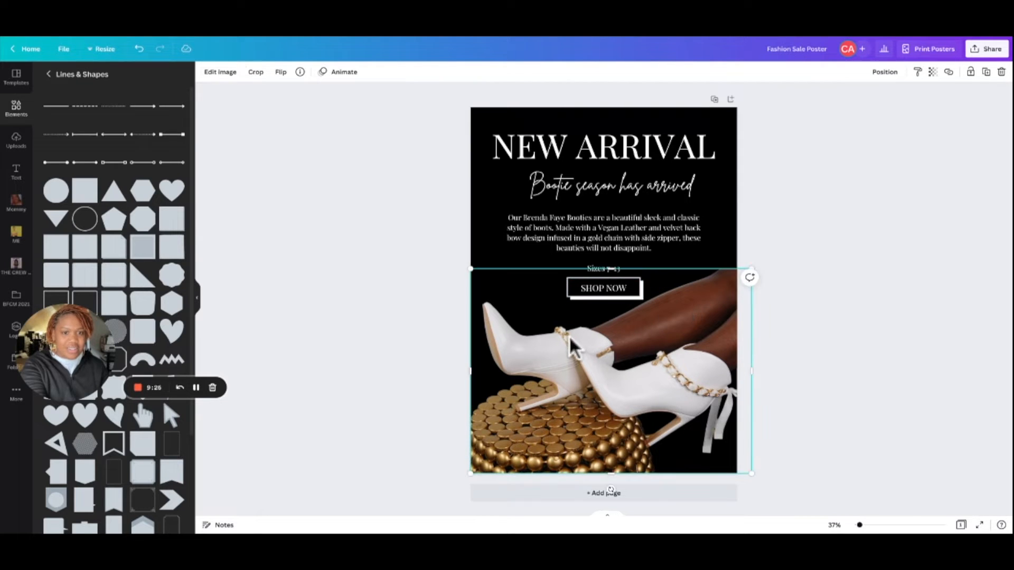
key(Escape)
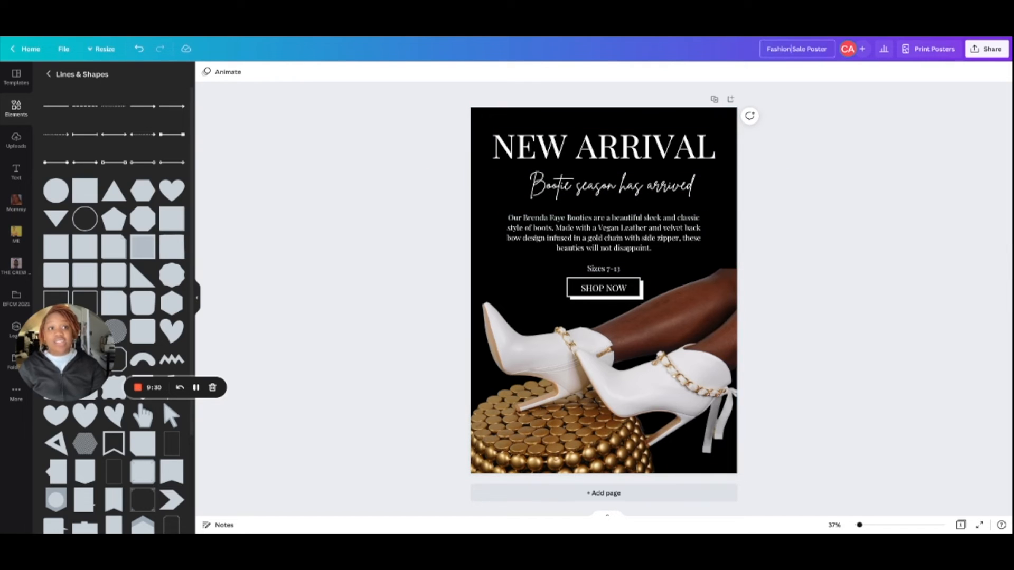
- Rename the design "New Arrival Email" and duplicate the poster page
text(New Arriva)
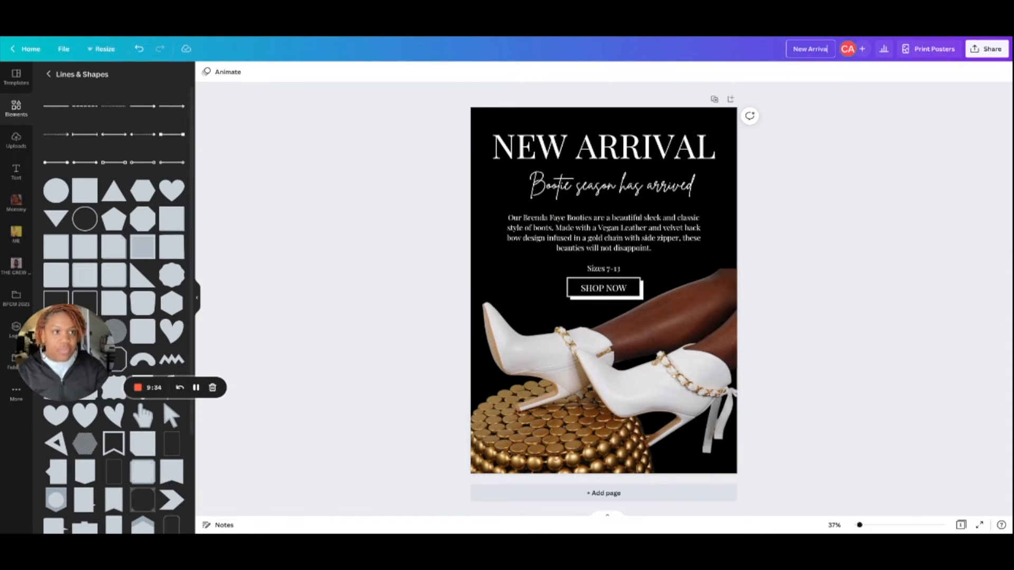
text(l Email)
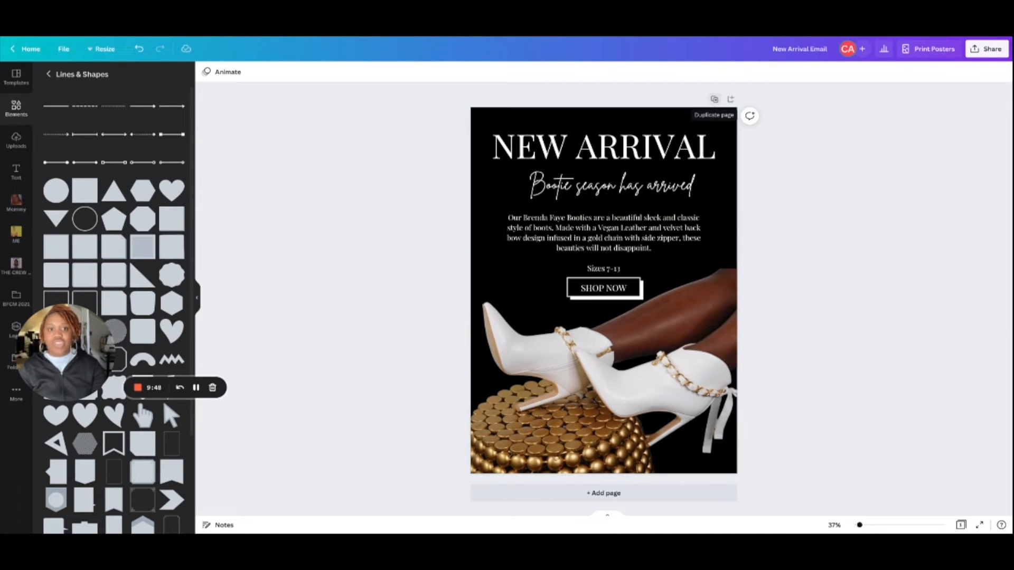
click(714, 98)
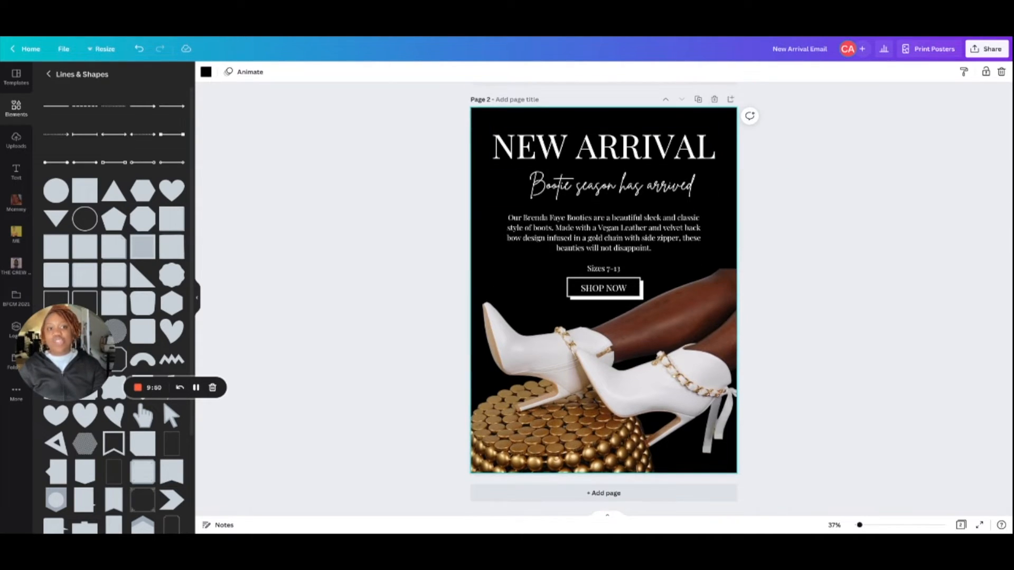
scroll(603, 299, up, 5)
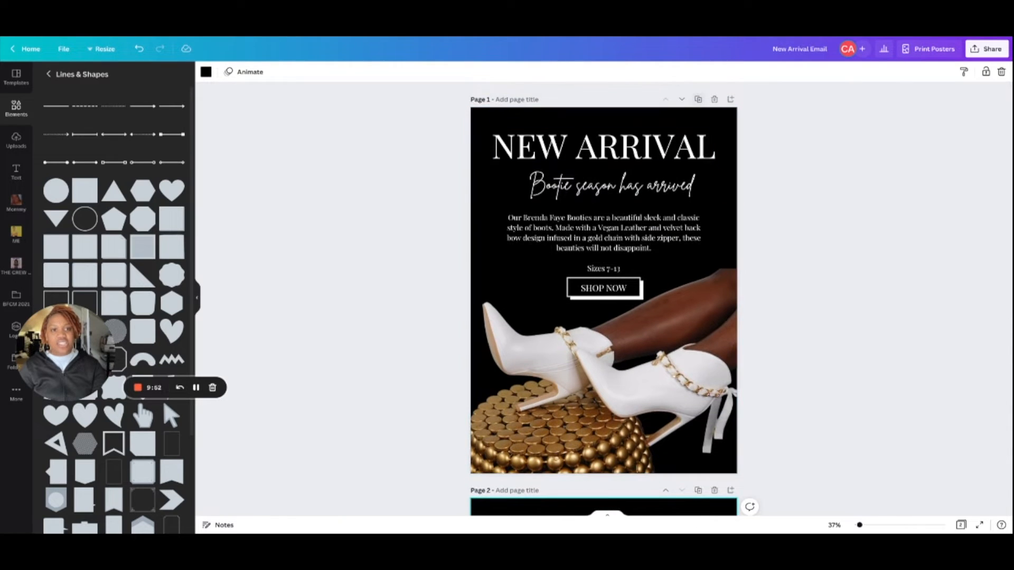
scroll(604, 299, down, 5)
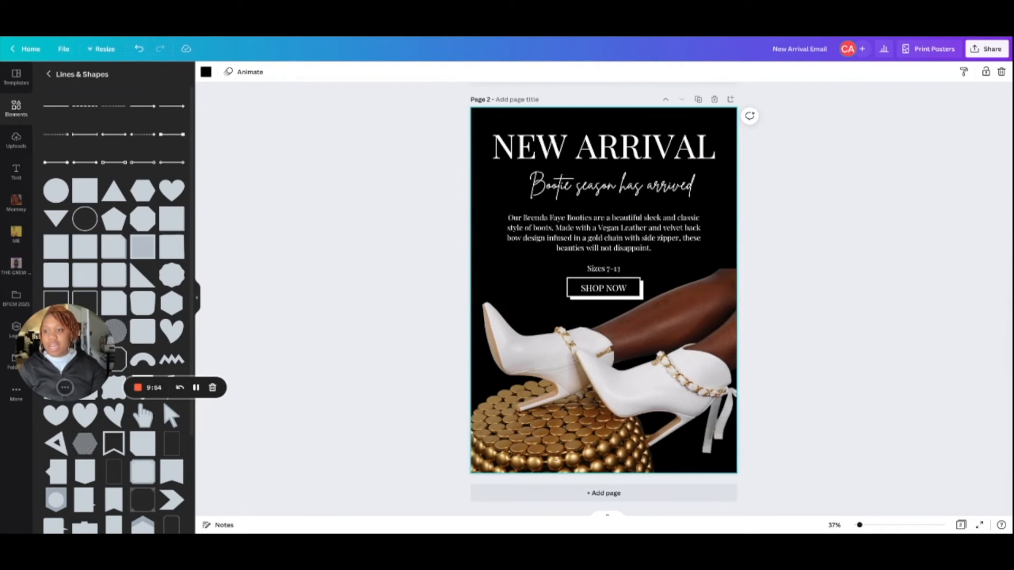
drag(63, 351, 64, 478)
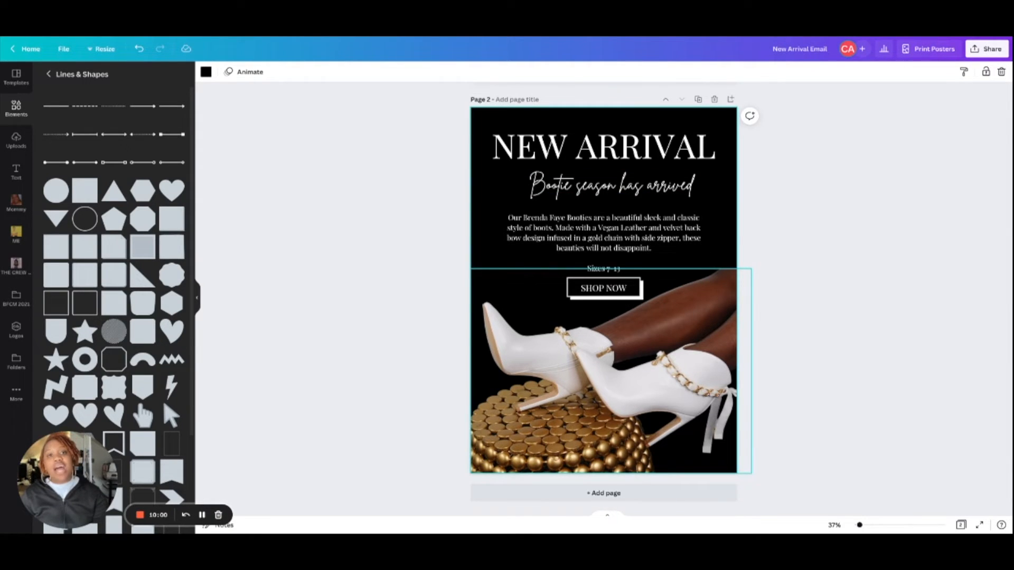
scroll(608, 296, up, 7)
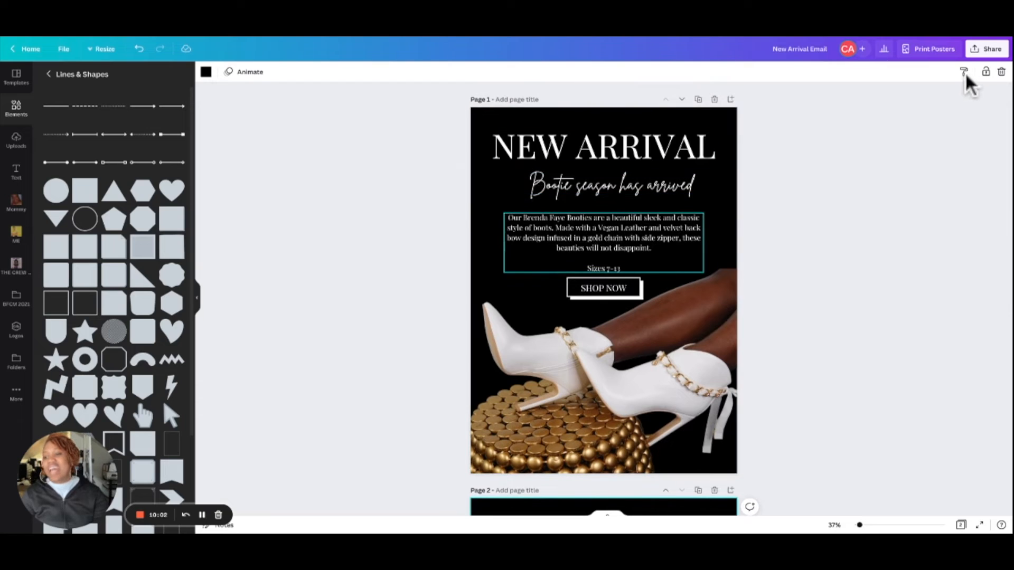
scroll(967, 79, down, 7)
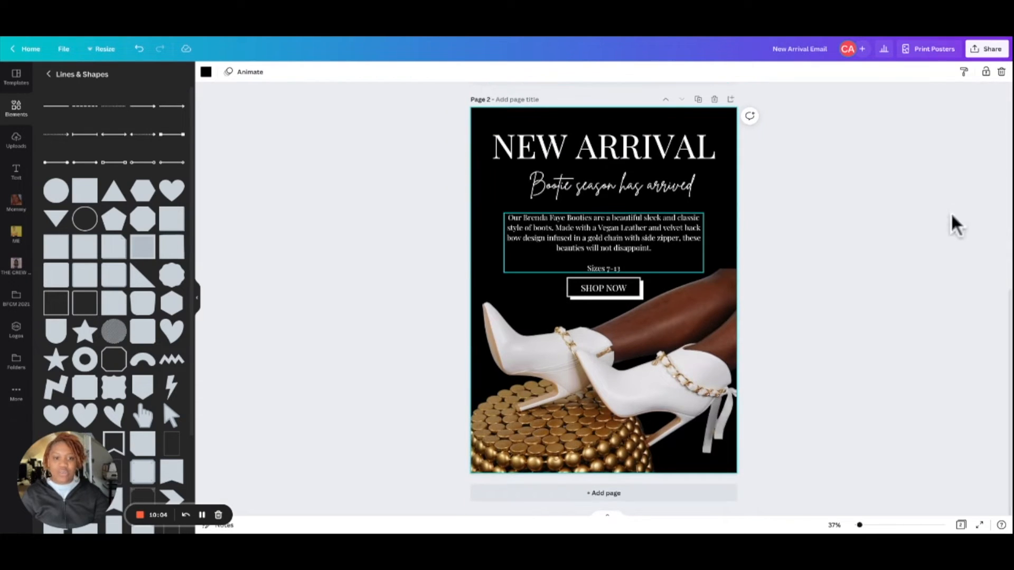
- Replace the white boots photo on page 2 with the uploaded crossed blue suede boots photo and open its image editing options
click(611, 371)
click(16, 140)
scroll(113, 327, up, 4)
scroll(114, 328, down, 5)
scroll(113, 328, down, 6)
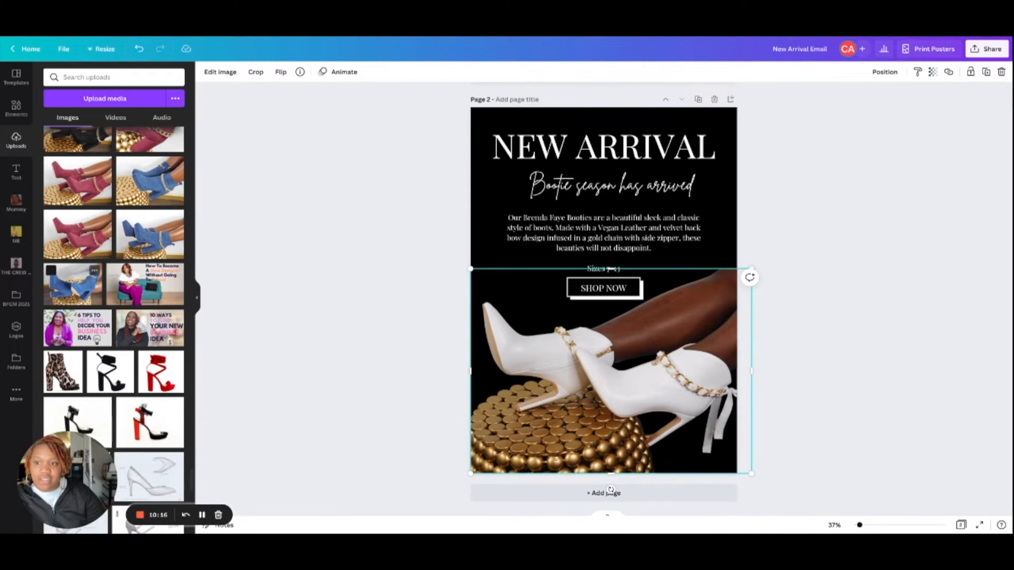
drag(73, 284, 604, 370)
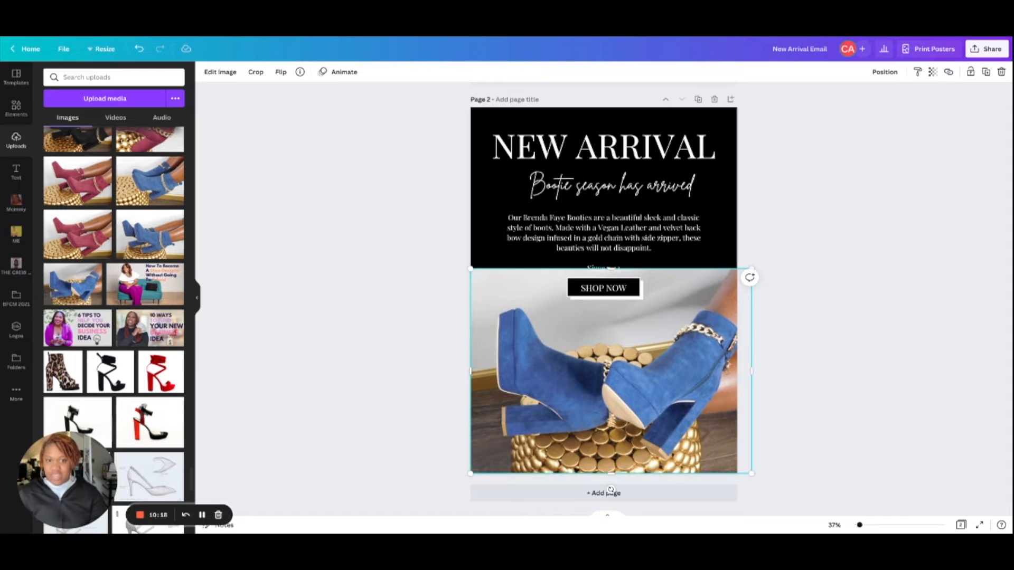
click(220, 72)
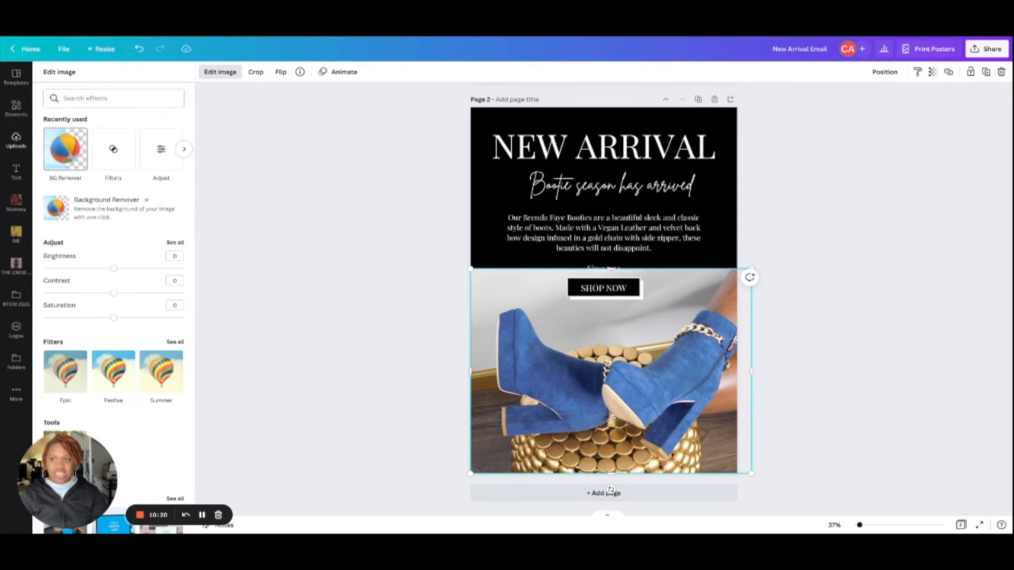
click(65, 149)
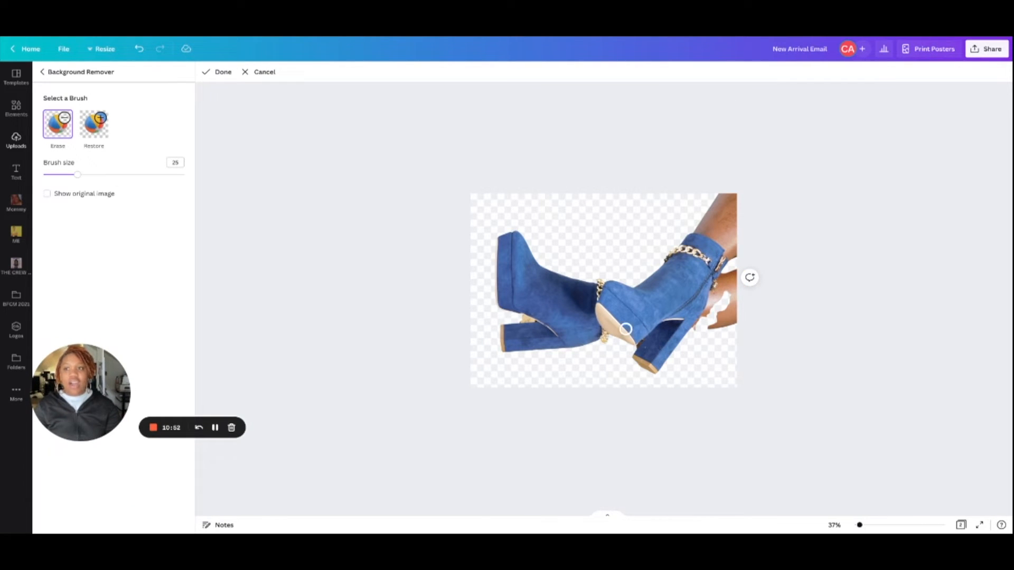
click(94, 124)
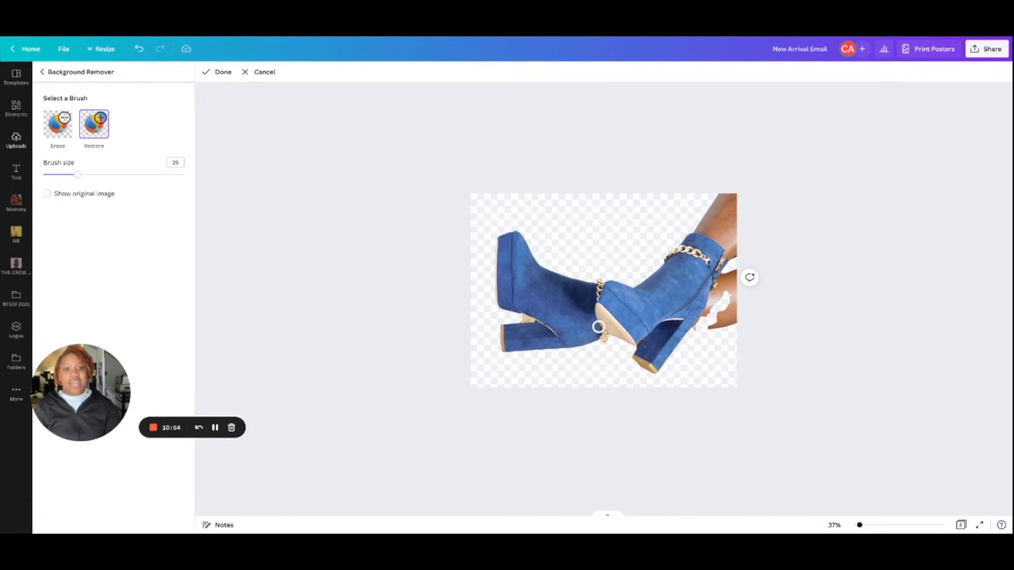
mouse_move(729, 294)
mouse_down()
mouse_move(691, 323)
mouse_move(718, 321)
mouse_up()
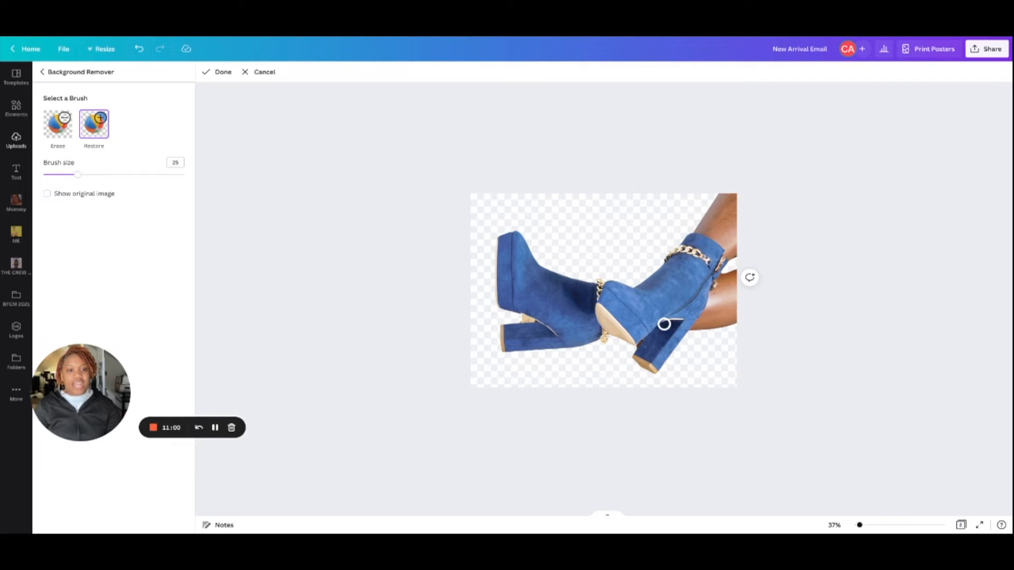
click(58, 123)
drag(77, 175, 50, 175)
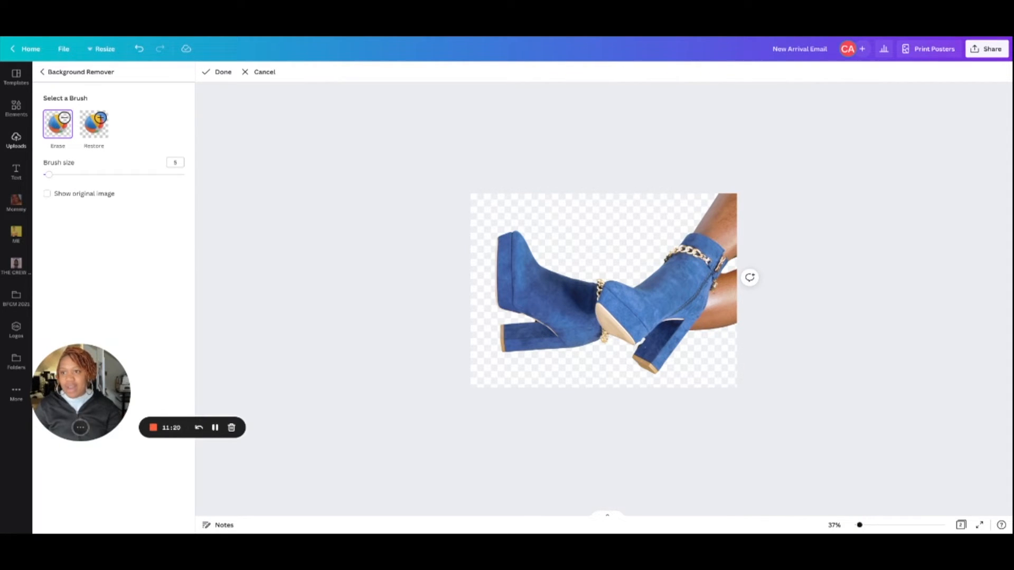
key(Escape)
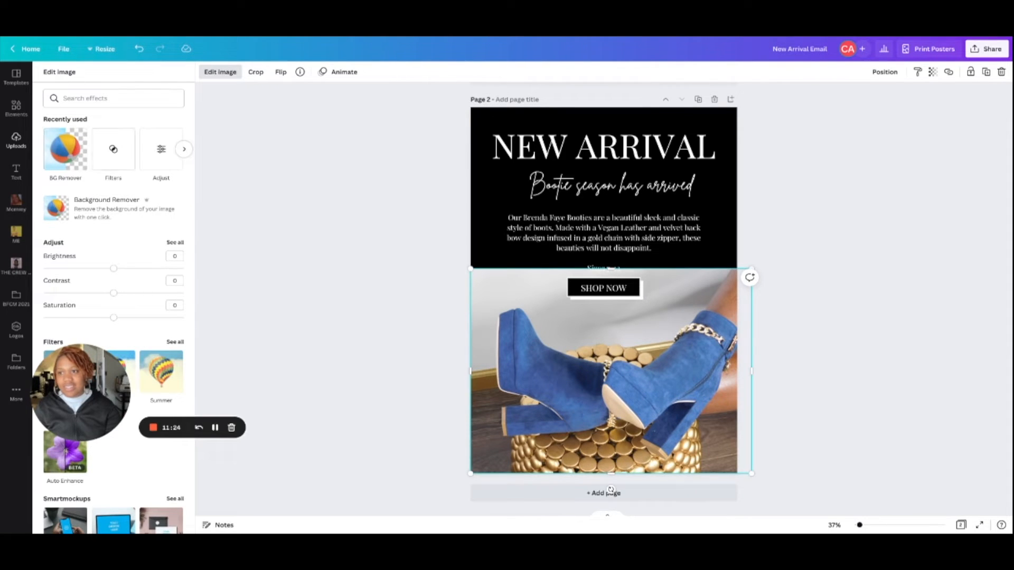
- Remove the background of the blue boots photo and restore the missing patch of leg behind the ankle at brush size 25
click(65, 150)
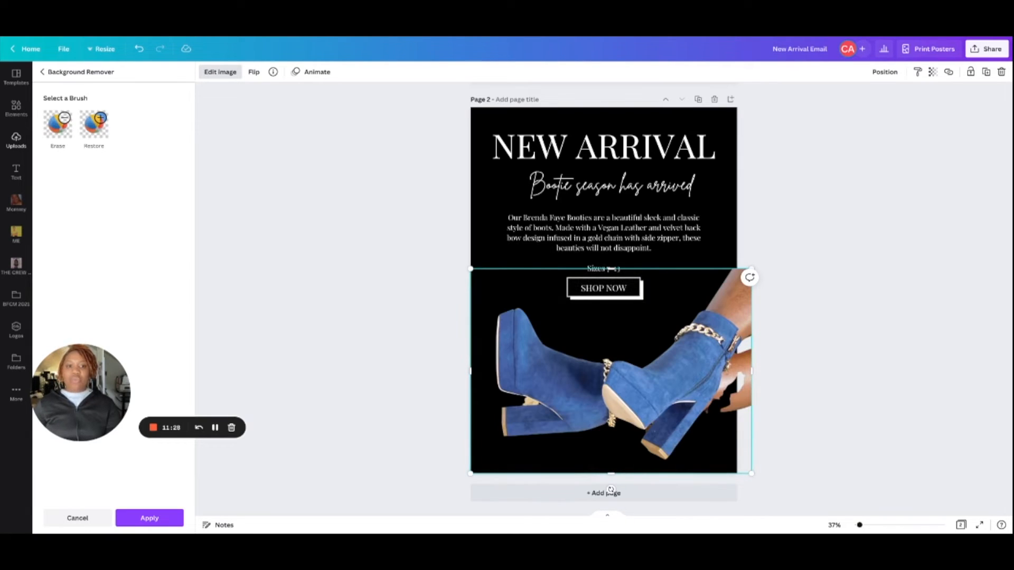
click(94, 124)
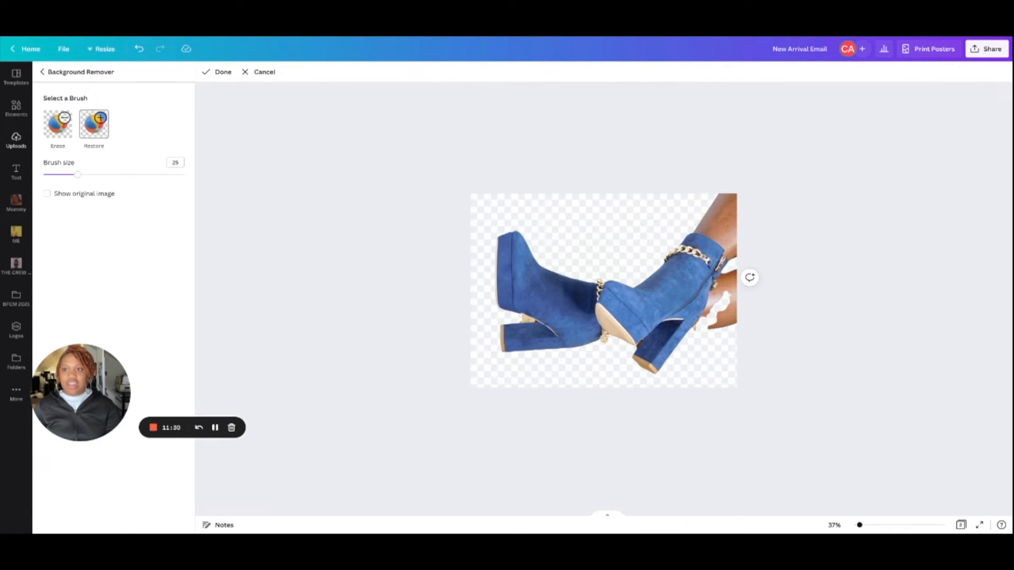
mouse_move(728, 297)
mouse_down()
mouse_move(718, 318)
mouse_move(689, 323)
mouse_move(717, 305)
mouse_up()
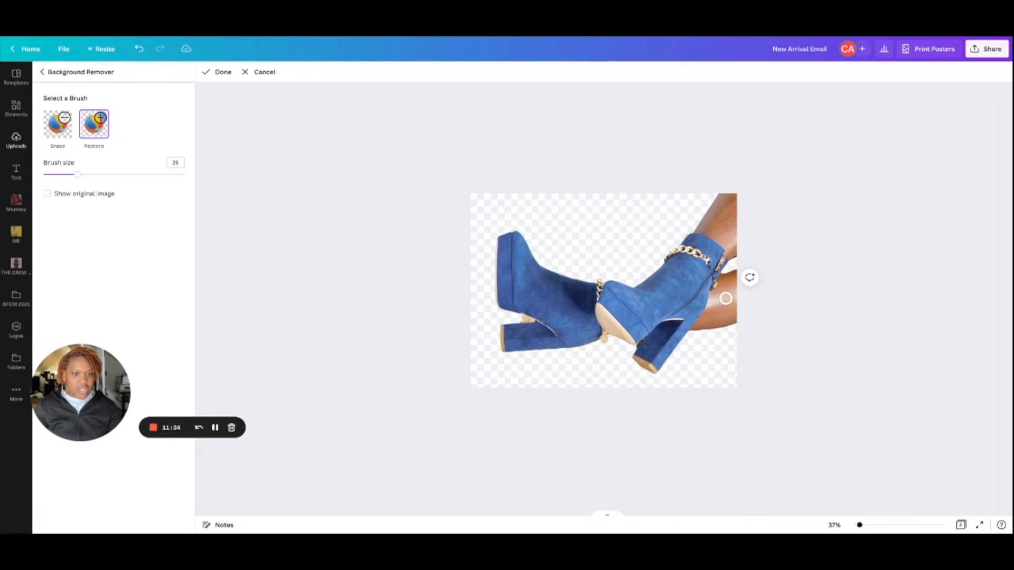
- Clean up leftover background around the blue boots with an erase brush of size 4 and apply the background removal
click(58, 123)
drag(77, 174, 48, 175)
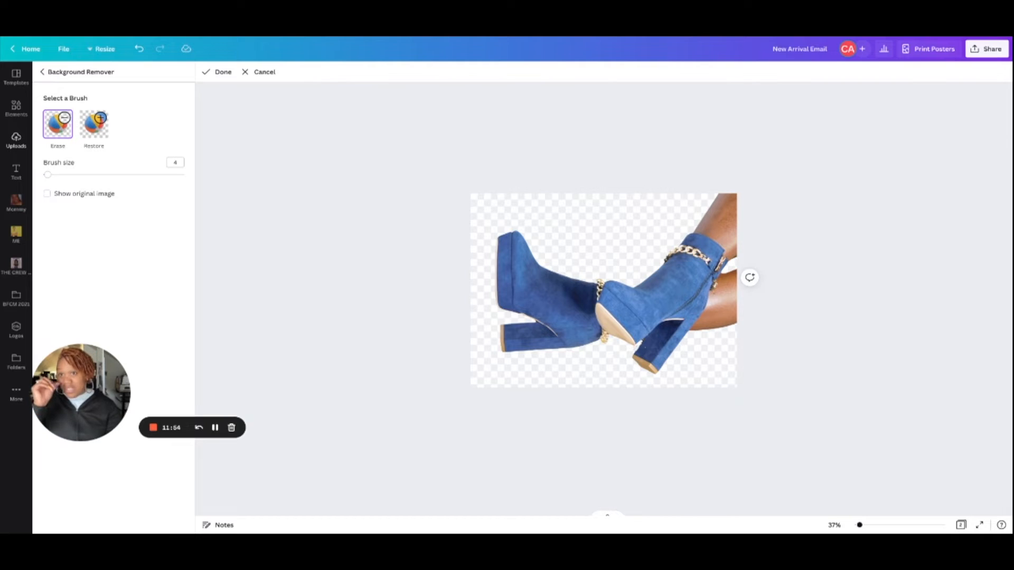
key(Escape)
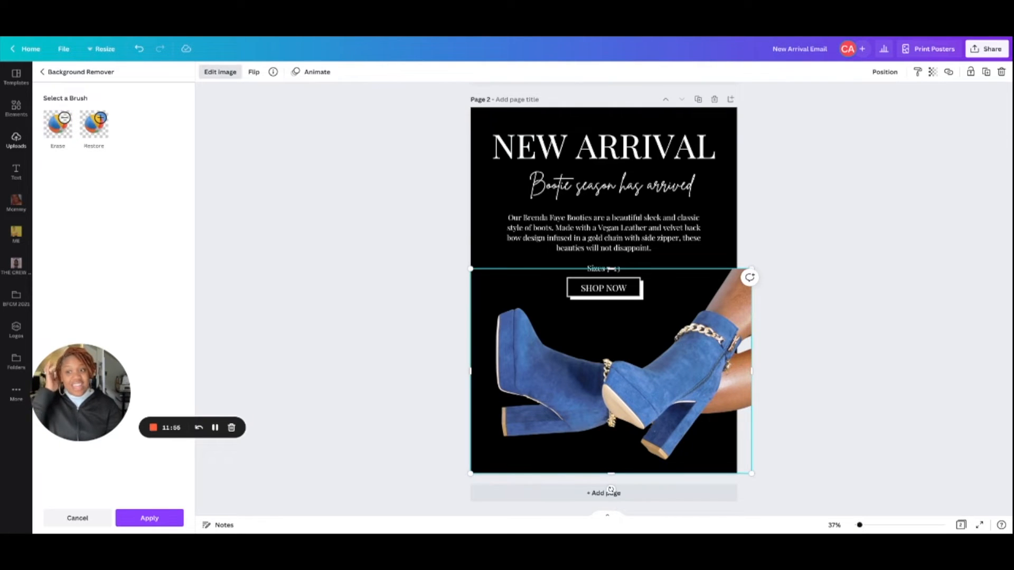
click(149, 518)
key(Escape)
- Rotate the blue boots cutout diagonally with toes pointing up and place it in the poster's lower-right corner, running off the edge
mouse_move(652, 380)
mouse_down()
mouse_move(630, 374)
mouse_move(637, 395)
mouse_move(636, 370)
mouse_up()
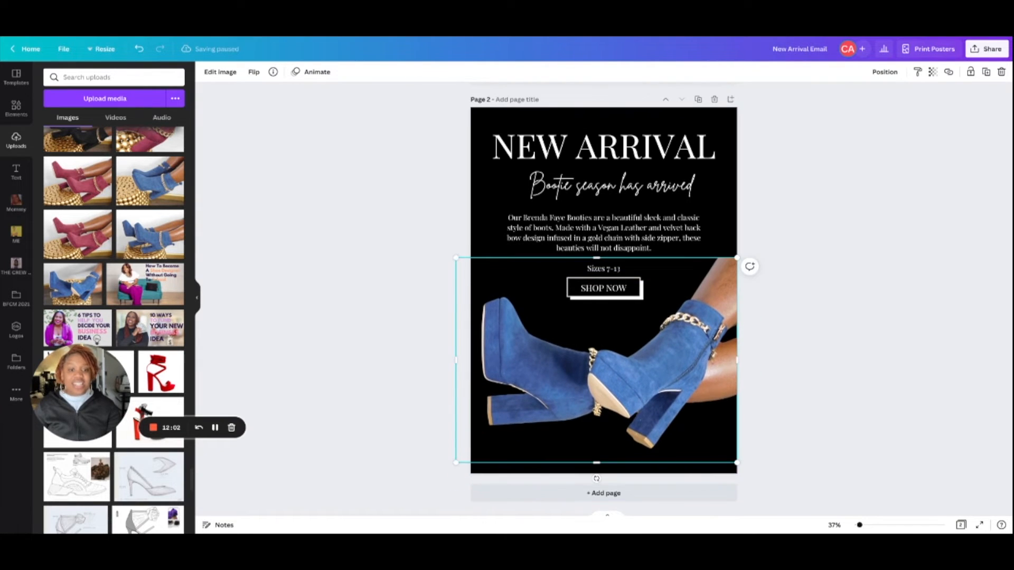
drag(596, 479, 517, 449)
drag(771, 373, 737, 370)
drag(675, 439, 695, 465)
click(750, 269)
drag(648, 407, 640, 380)
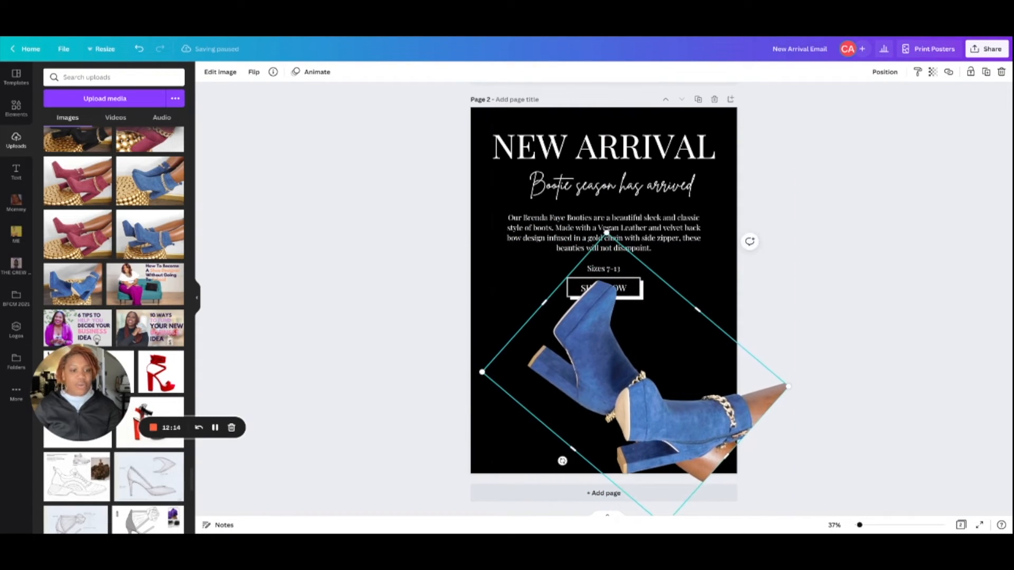
drag(562, 462, 589, 460)
key(Escape)
key(Escape)
click(577, 469)
- Replace the "NEW ARRIVAL" heading on page 2 with "BOOT SALE"
click(603, 156)
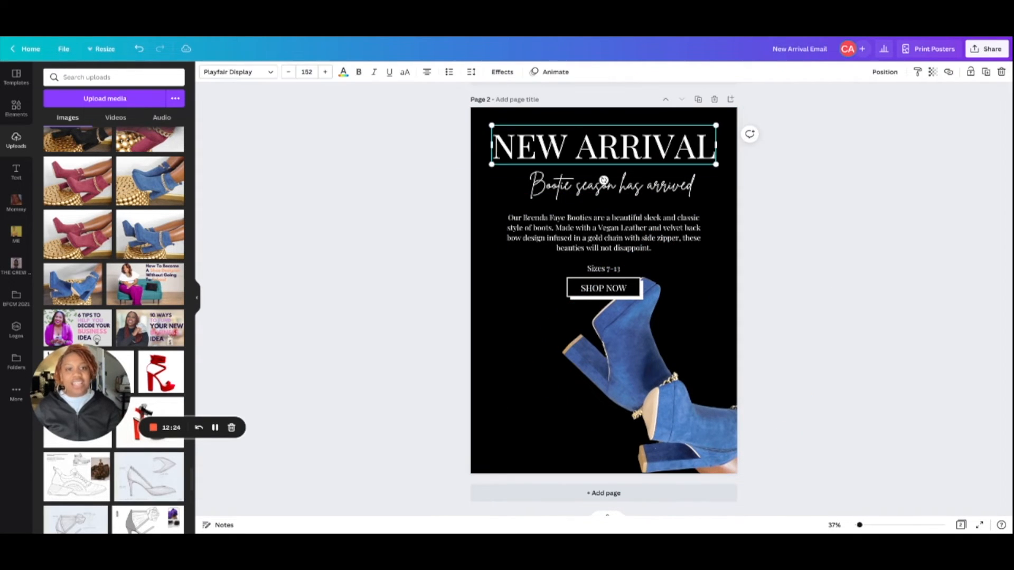
click(604, 155)
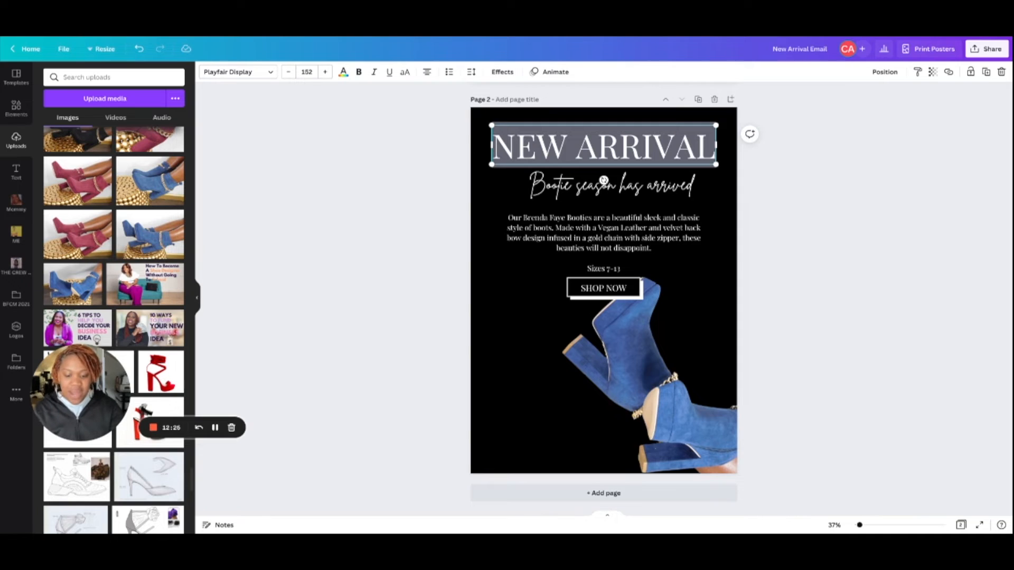
text(boot)
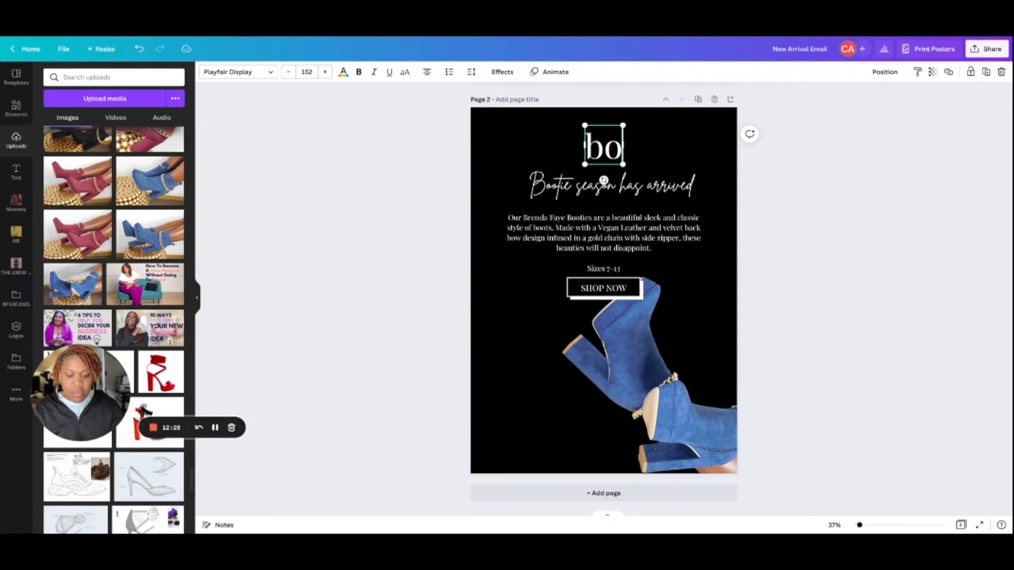
key(BackSpace)
key(BackSpace)
key(BackSpace)
key(BackSpace)
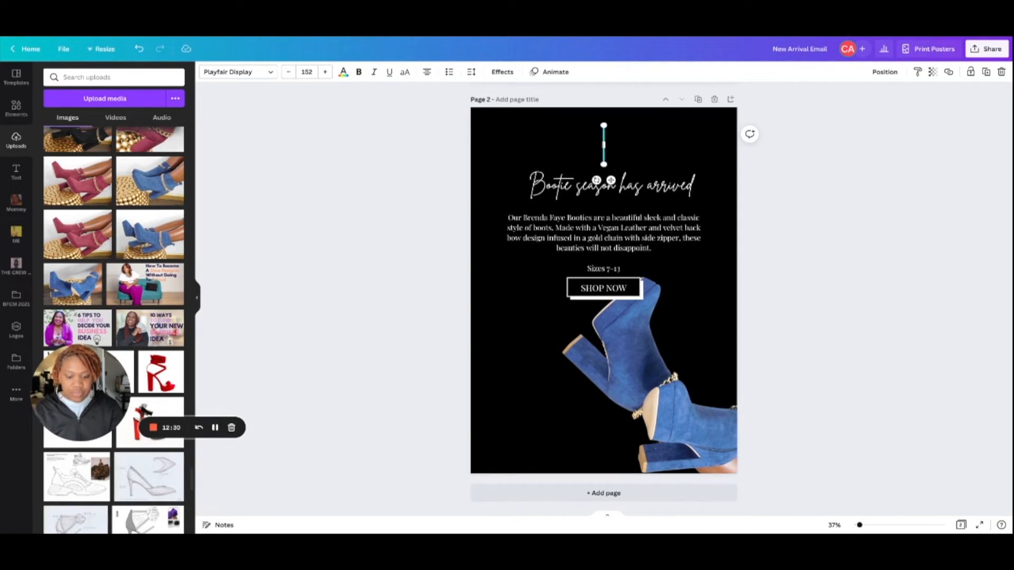
text(BOOT SALE)
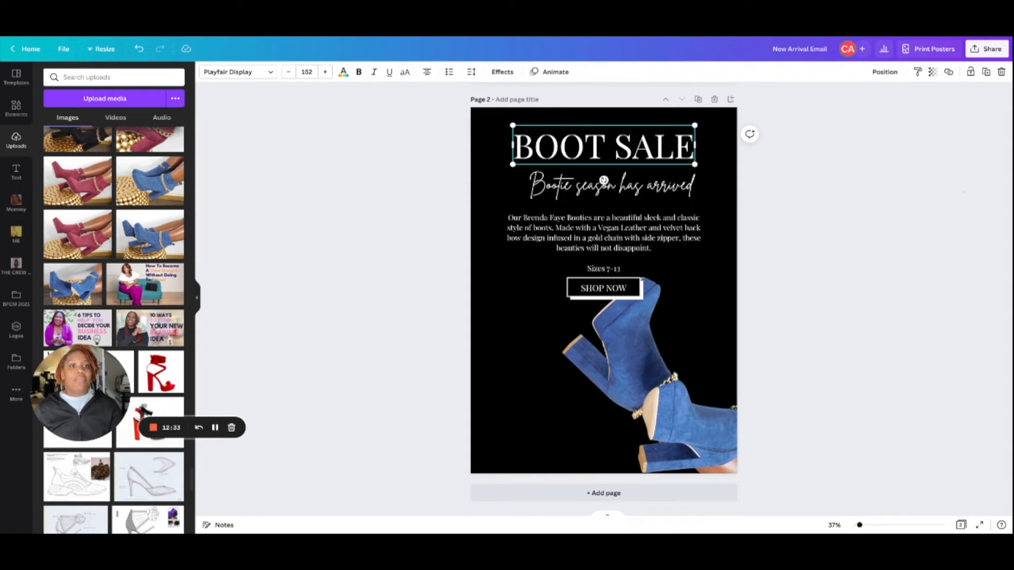
- Change the script subheading to "Deal of the Season" and delete the description and sizes paragraph below it
click(604, 181)
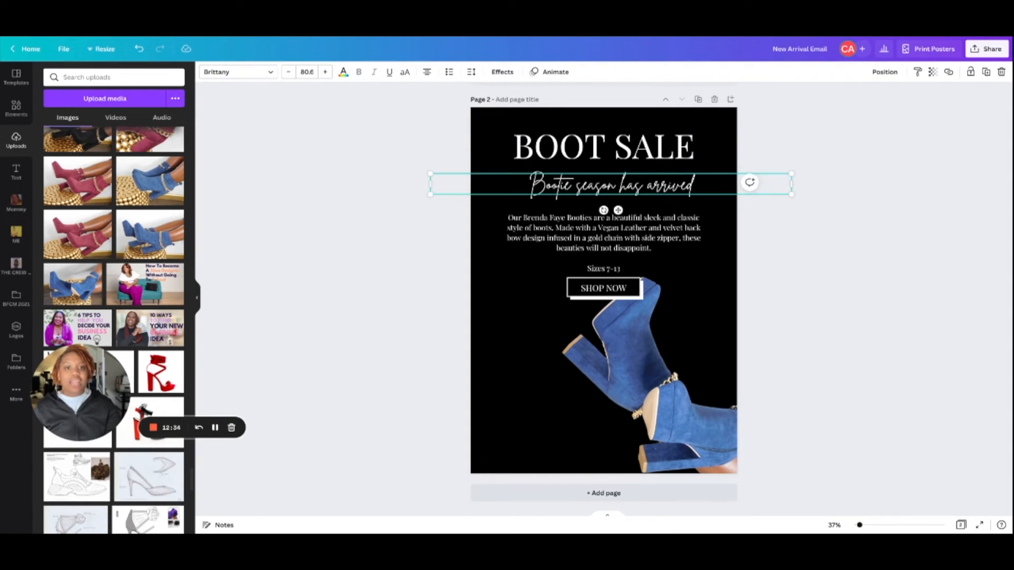
triple_click(592, 184)
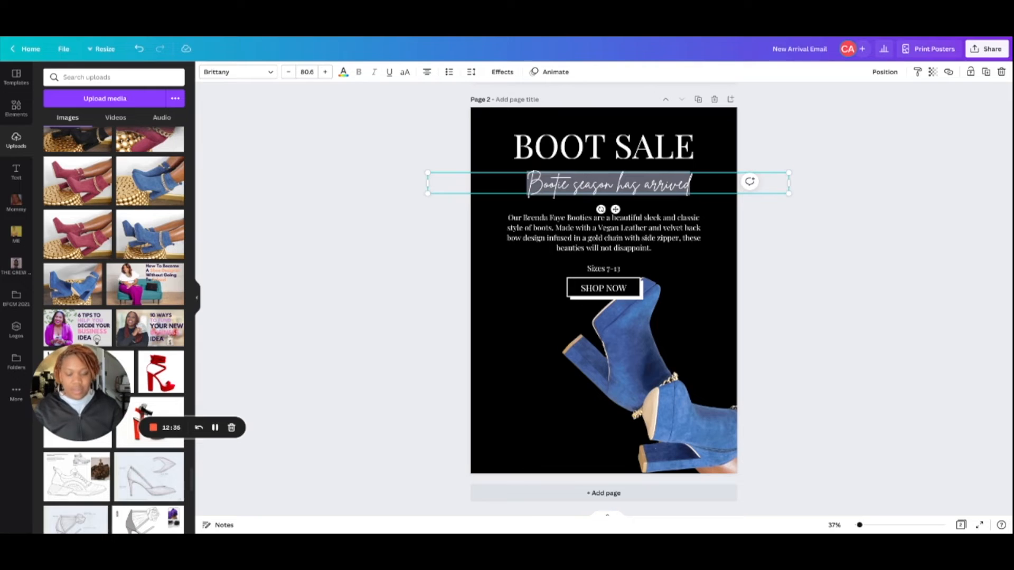
text(5)
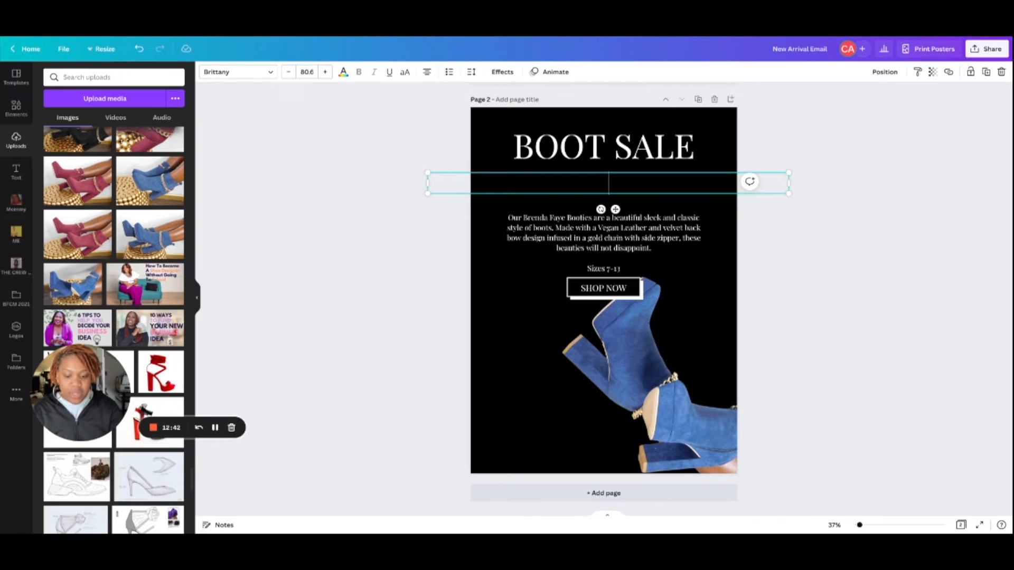
text(Deal of)
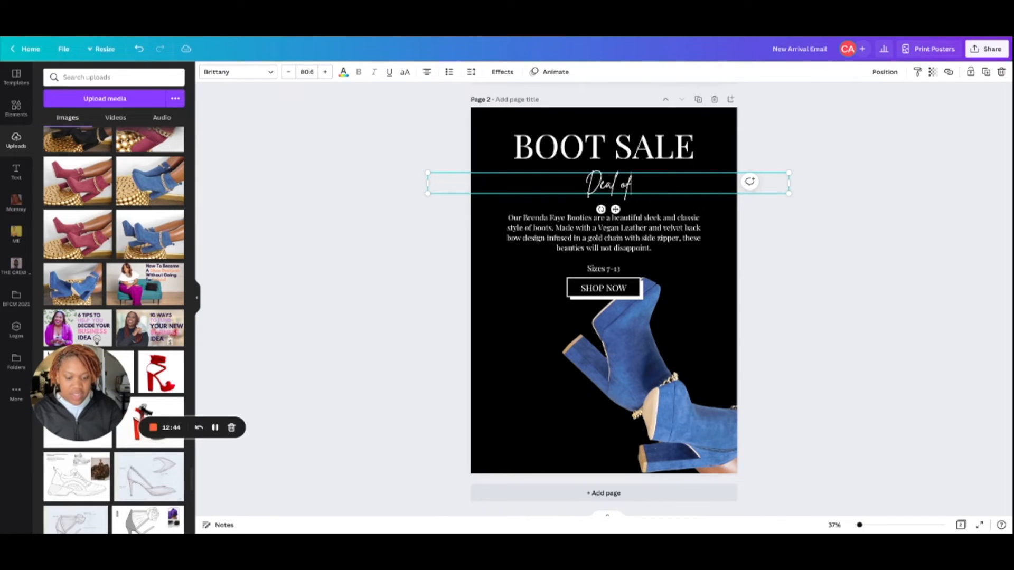
text( the Season)
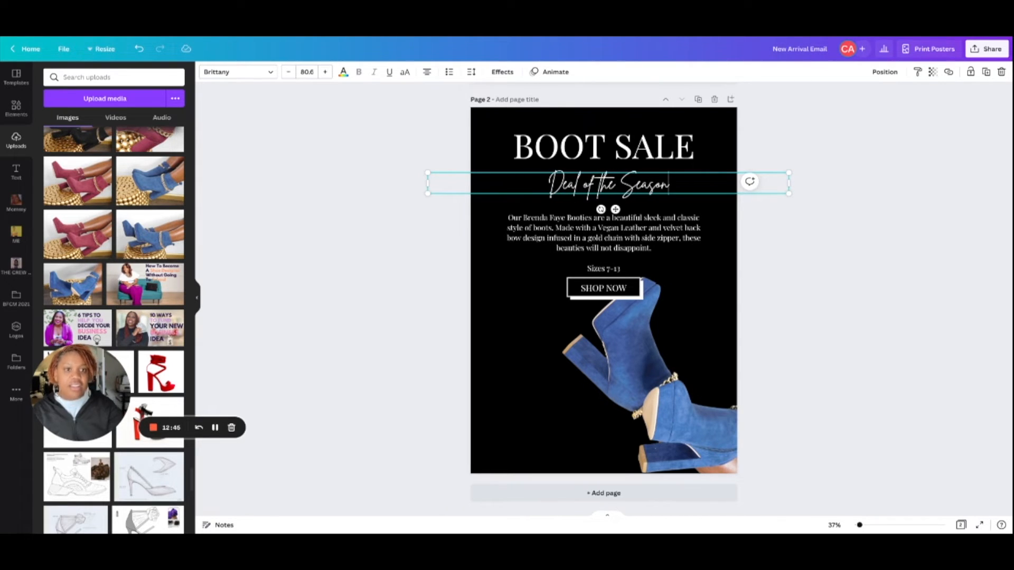
click(604, 232)
key(Delete)
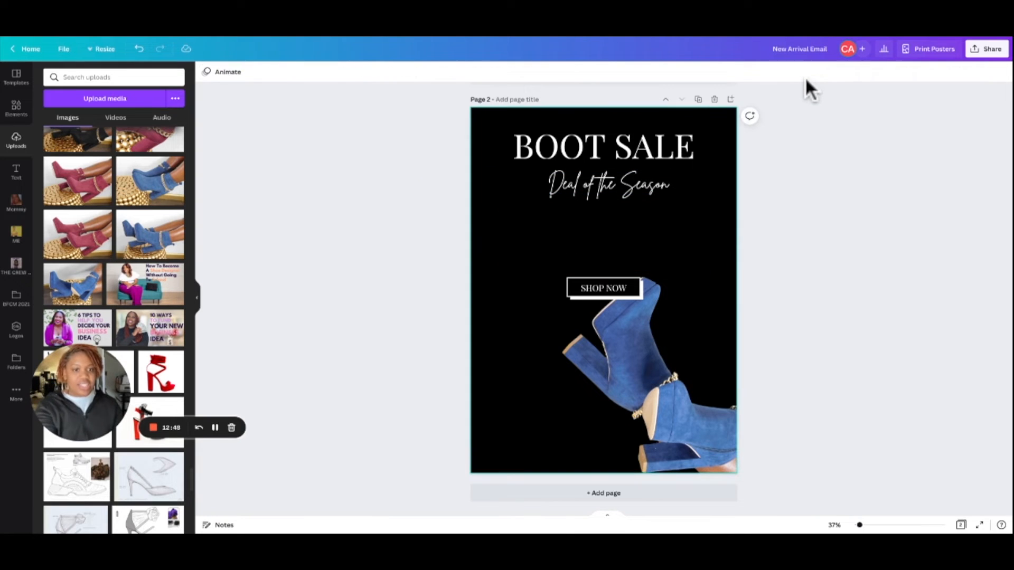
- Move the "SHOP NOW" text and its shadowed frame together to the poster's lower-left corner, beside the boots
key(Tab)
key(shift+Up)
key(shift+Up)
key(shift+Up)
key(shift+Up)
key(shift+Up)
key(Tab)
key(shift+Left)
key(shift+Left)
key(shift+Left)
key(shift+Left)
key(shift+Left)
key(shift+Down)
key(shift+Down)
key(shift+Down)
key(shift+Down)
key(shift+Down)
key(shift+Right)
key(Tab)
key(shift+Down)
key(shift+Down)
key(shift+Down)
key(shift+Down)
key(shift+Down)
key(shift+Down)
key(shift+Down)
key(shift+Down)
key(shift+Left)
key(shift+Left)
key(shift+Left)
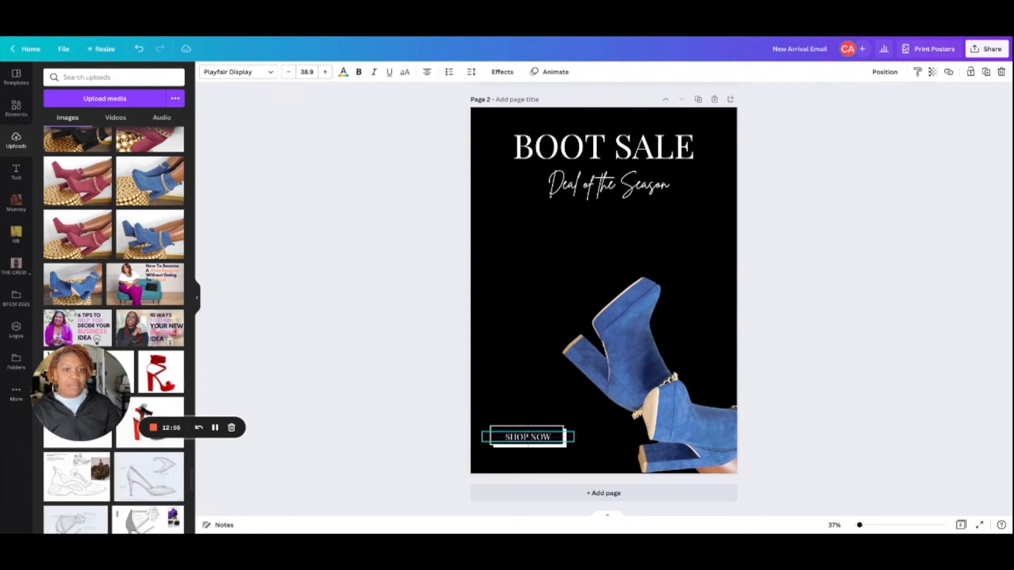
- Center the "Deal of the Season" line on the page and move it slightly closer to the heading
key(Tab)
key(shift+Left)
key(shift+Left)
key(shift+Up)
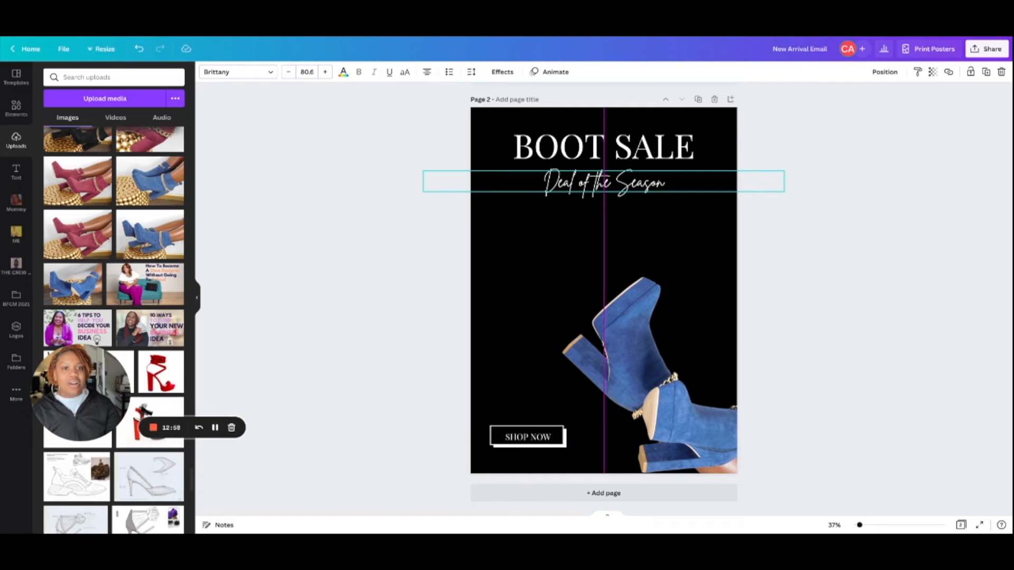
- Duplicate the heading below the script subheading, replace its text with "40% off all booties", and shrink it to size 104 on one line
key(shift+Tab)
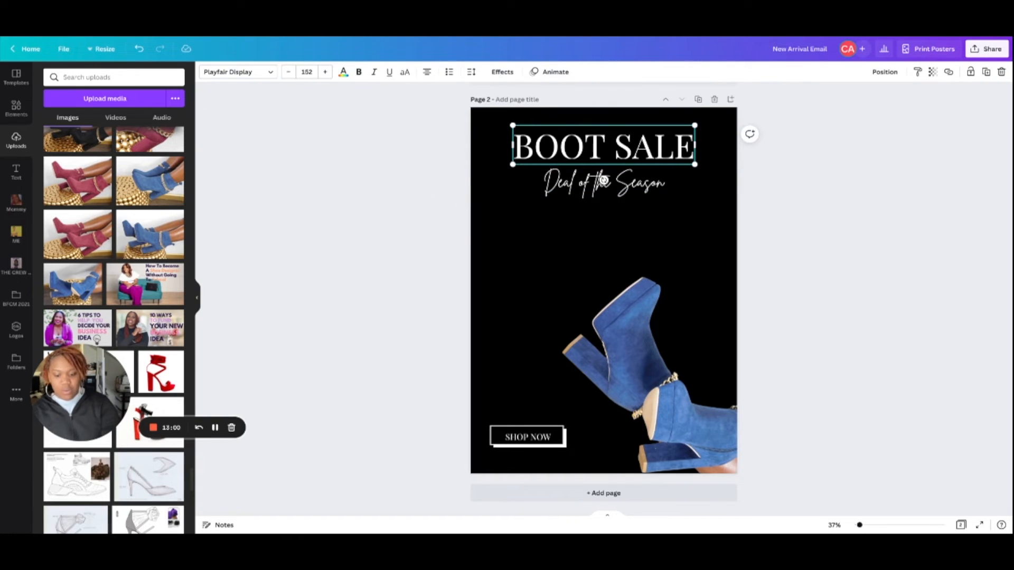
drag(604, 180, 601, 256)
key(Return)
text(40)
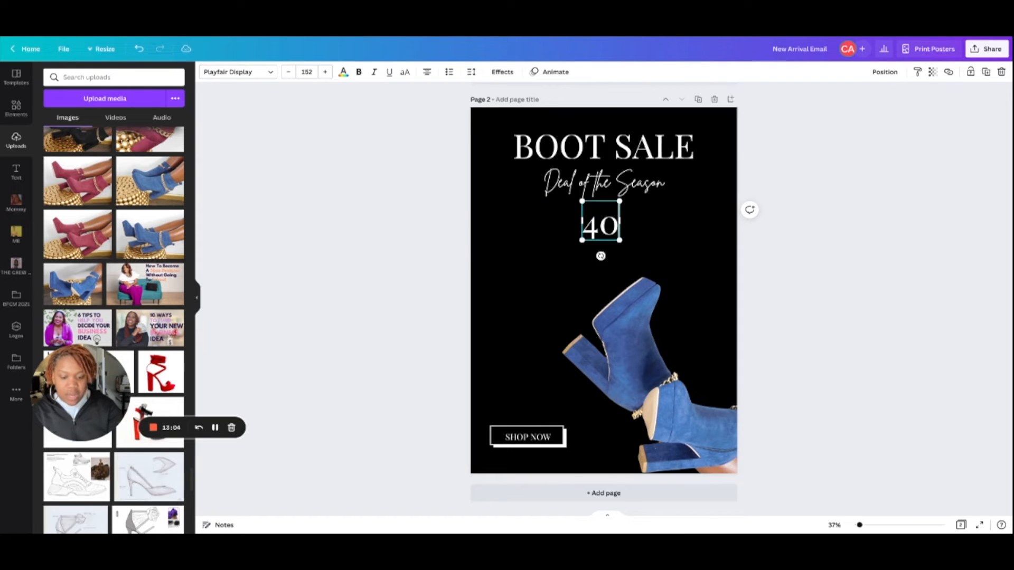
text(% Off al)
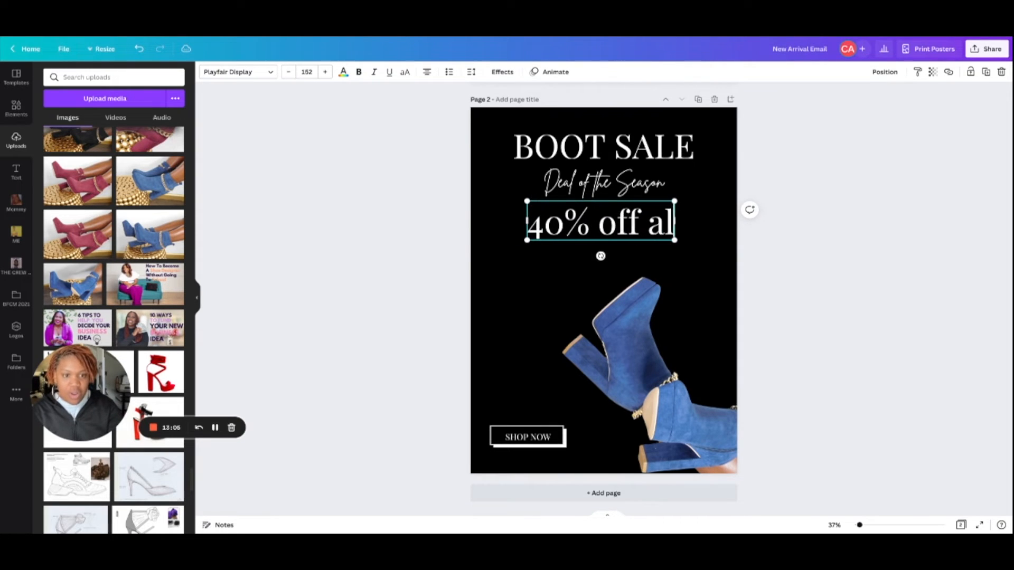
text(l booties)
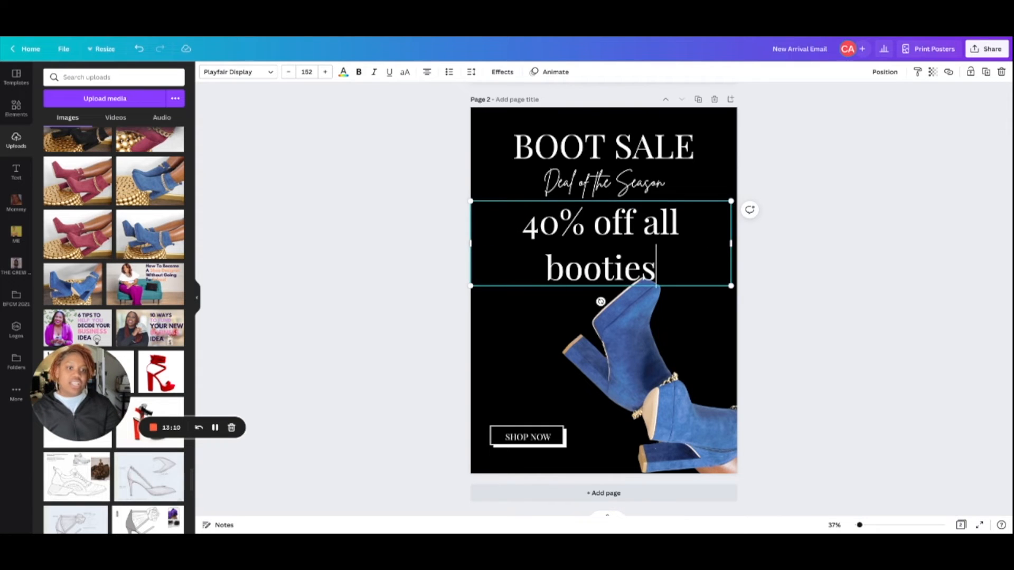
drag(731, 286, 734, 214)
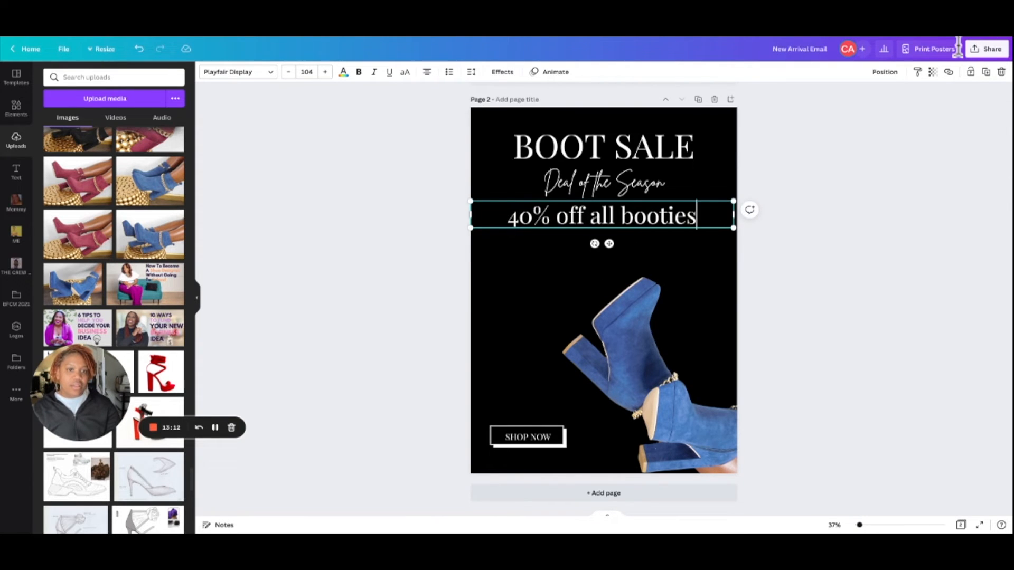
- Capitalize the words in the discount line so it reads "40% Off All Booties"
key(Left)
key(Left)
key(Left)
key(Left)
key(Left)
key(Left)
key(BackSpace)
text(B)
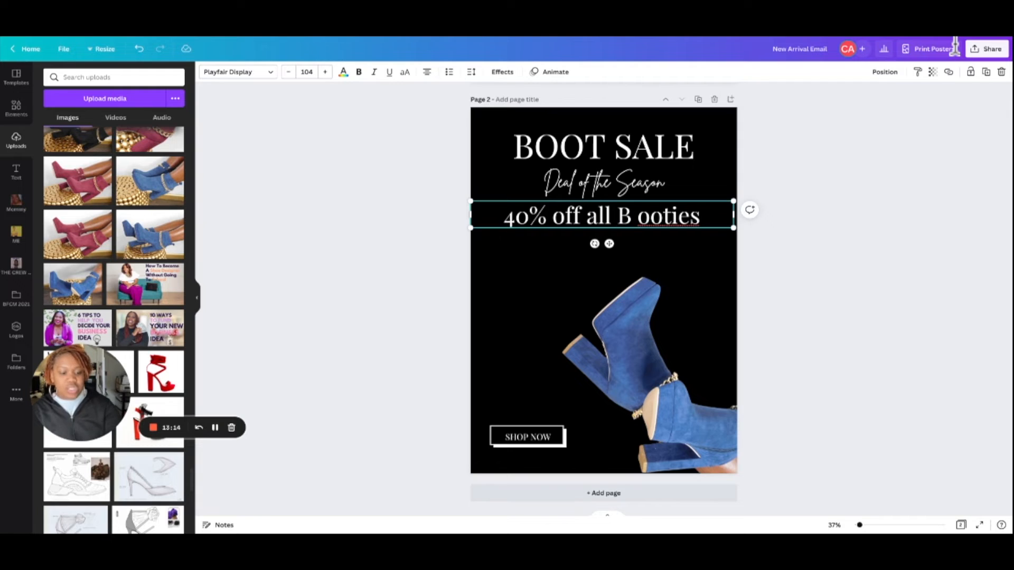
key(BackSpace)
key(Left)
key(Left)
key(Left)
key(Left)
key(BackSpace)
text(A)
key(Left)
key(Left)
key(Left)
key(Left)
key(BackSpace)
text(O)
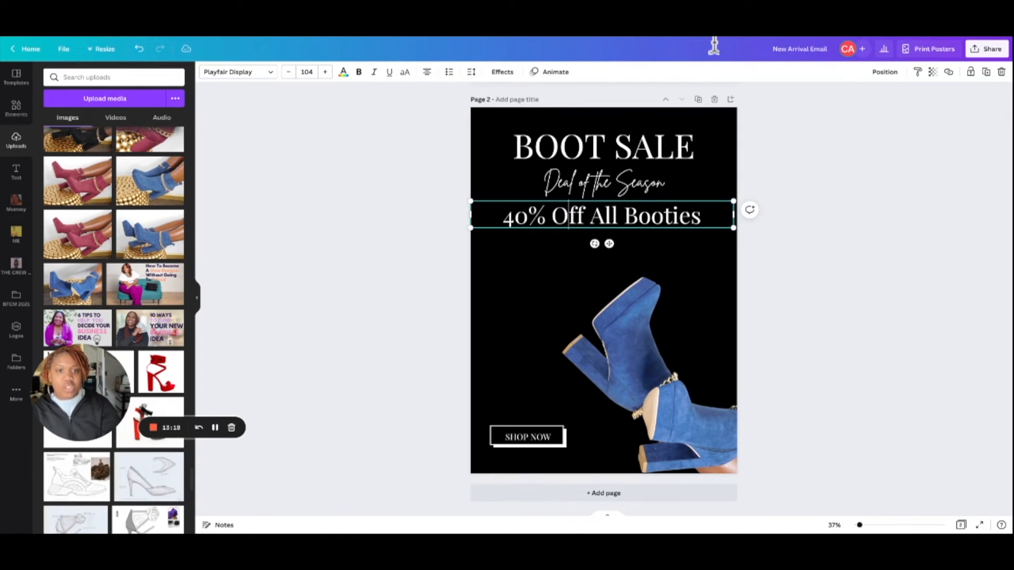
- Shrink the discount line to size 96.4 and center it slightly lower beneath the script subheading
click(441, 214)
click(576, 216)
drag(470, 227, 491, 226)
drag(613, 214, 603, 219)
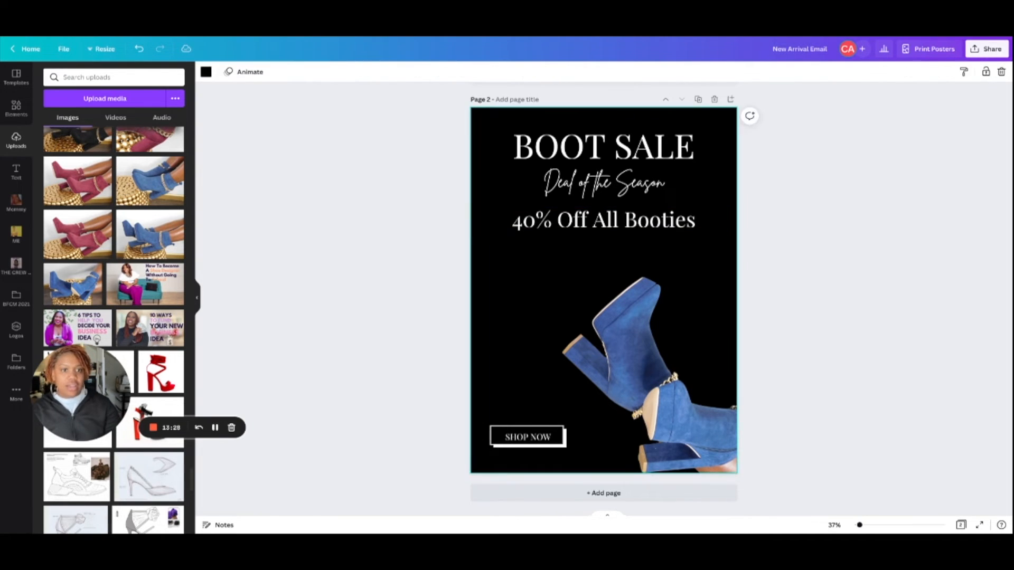
- Duplicate the discount line, change the copy to "Use Code:", and place it at size 48.2 directly beneath the original
key(ctrl+d)
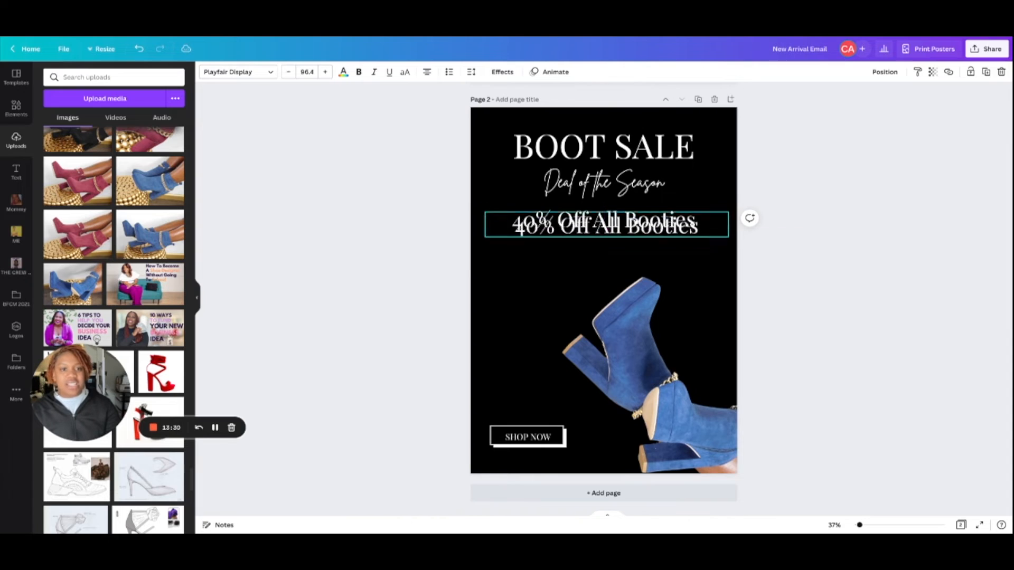
key(Return)
text(Use Code:)
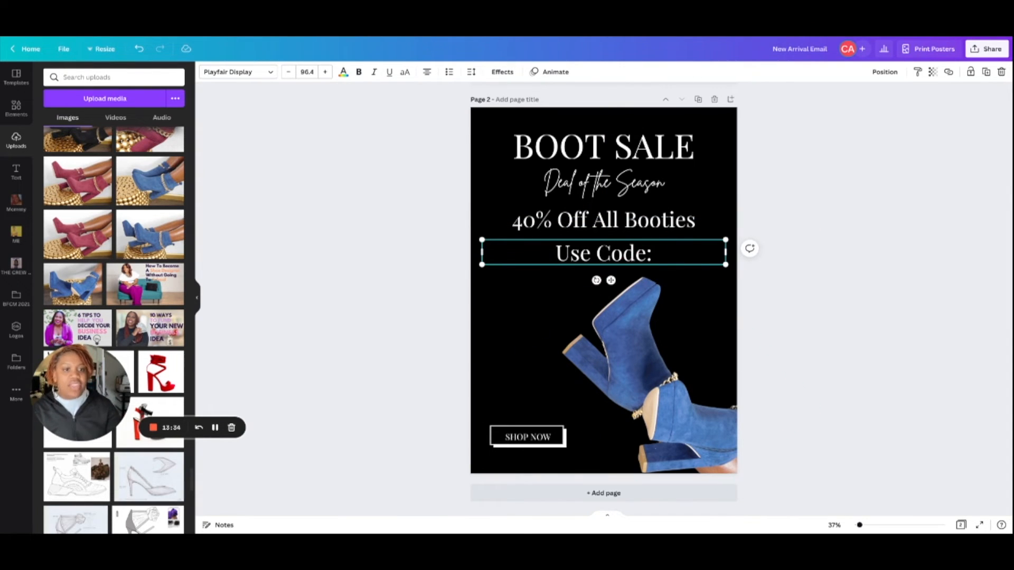
drag(725, 264, 604, 252)
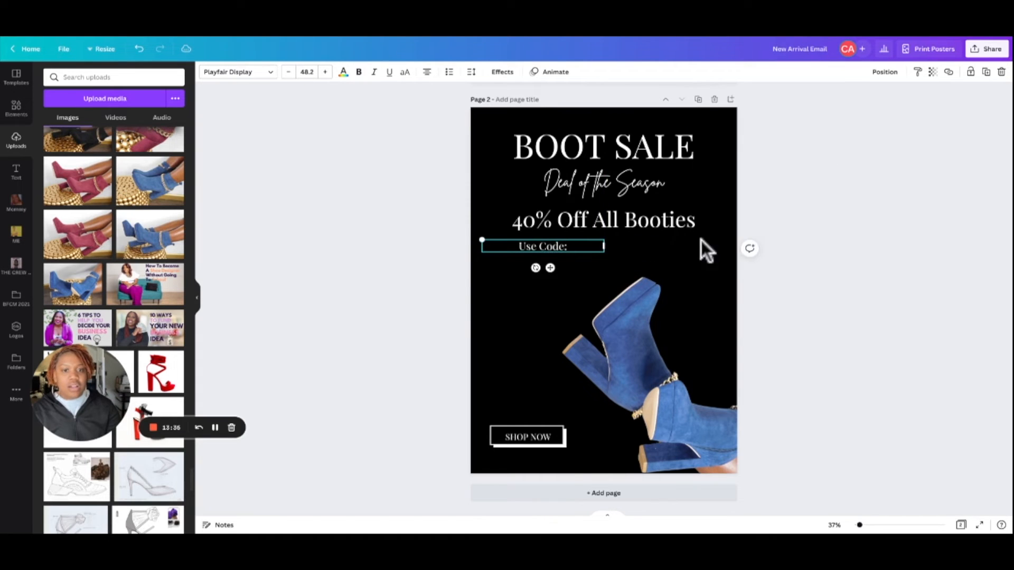
drag(664, 229, 663, 227)
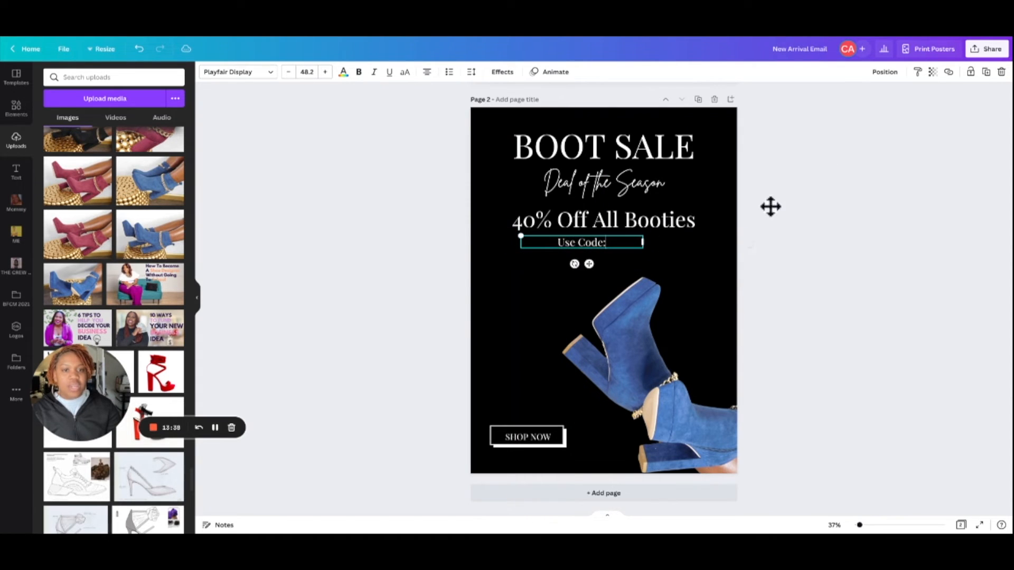
- Duplicate the "Deal of the Season" script line down beside "Use Code:" and change its text to "Boot Season"
click(605, 183)
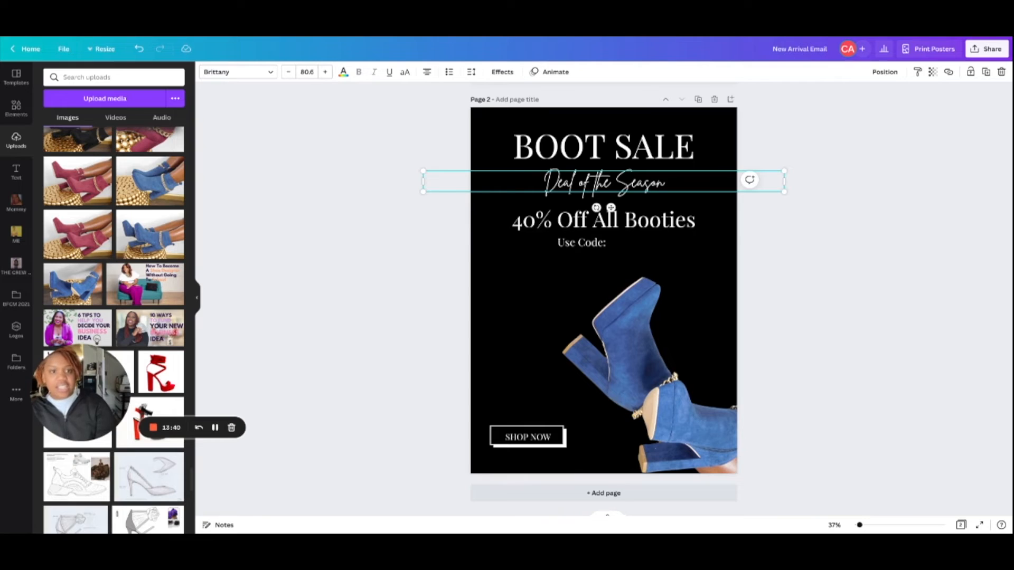
drag(611, 208, 636, 268)
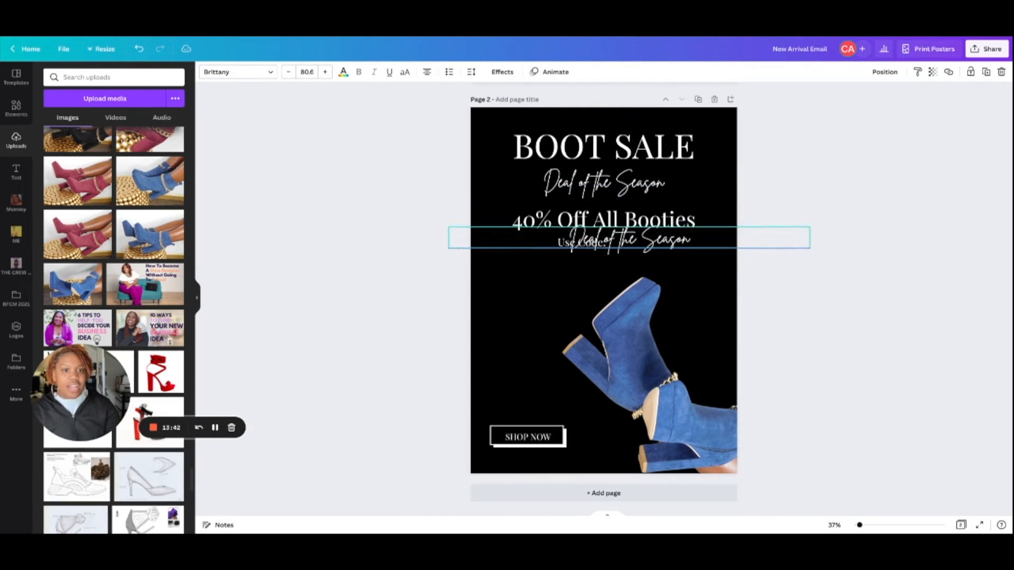
text(BOOT)
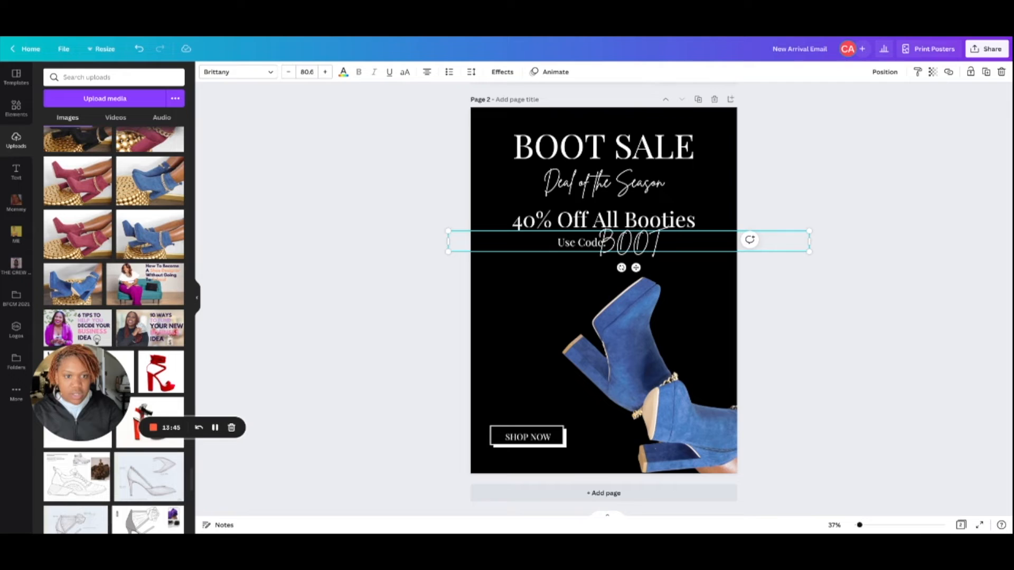
key(BackSpace)
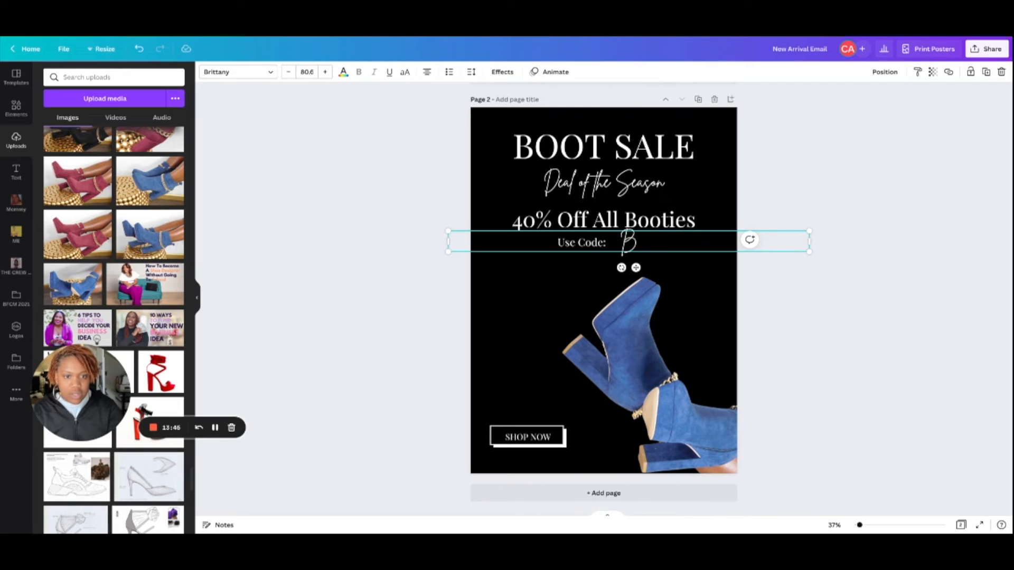
text(Season)
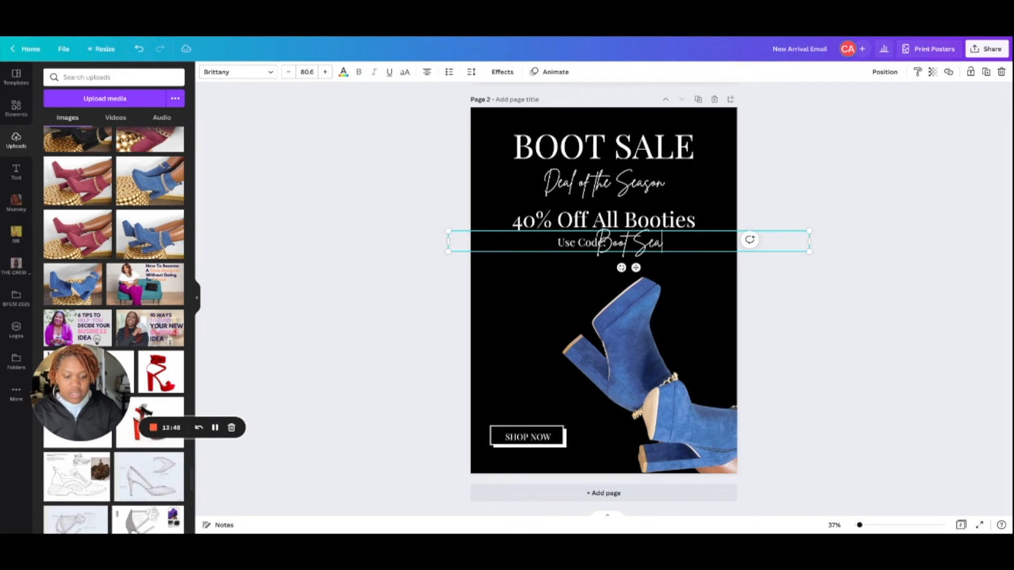
- Shrink "Boot Season" to size 62.8 and "Use Code:" to 46.8, and align them side by side under the discount line
drag(448, 252, 528, 247)
drag(669, 240, 642, 257)
click(784, 149)
drag(581, 242, 575, 246)
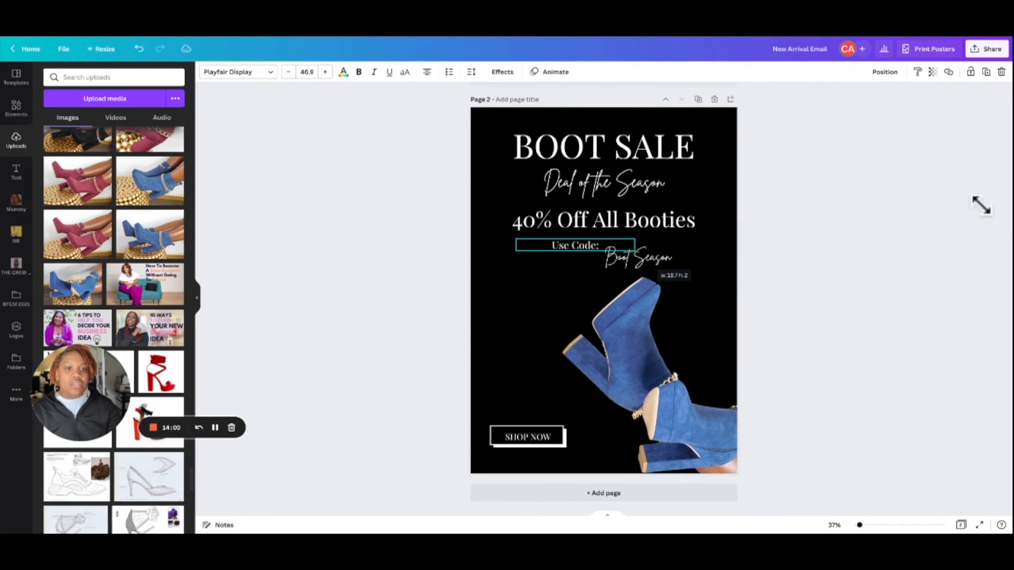
key(Tab)
mouse_move(638, 256)
mouse_down()
mouse_move(617, 251)
mouse_move(635, 247)
mouse_up()
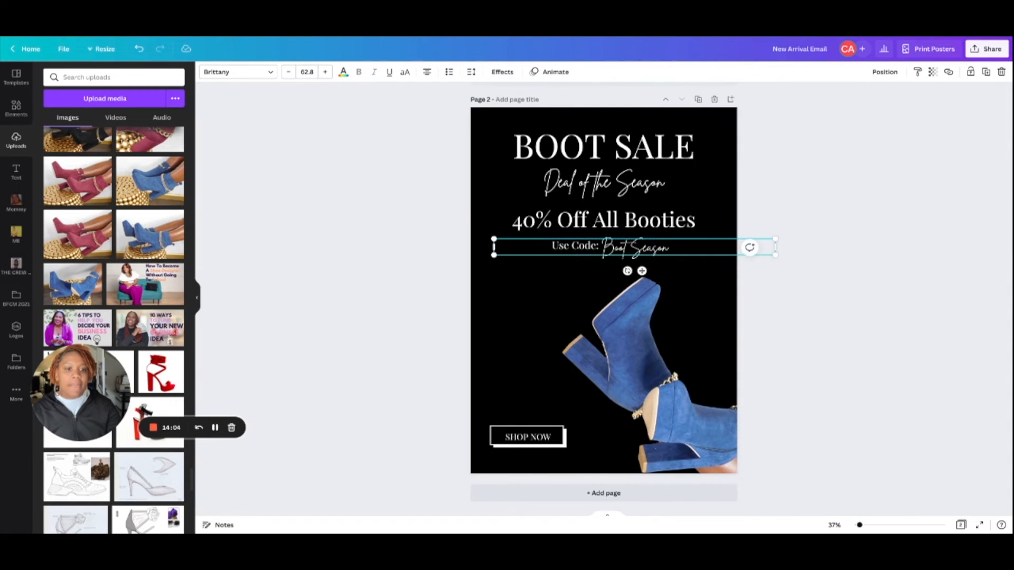
key(Escape)
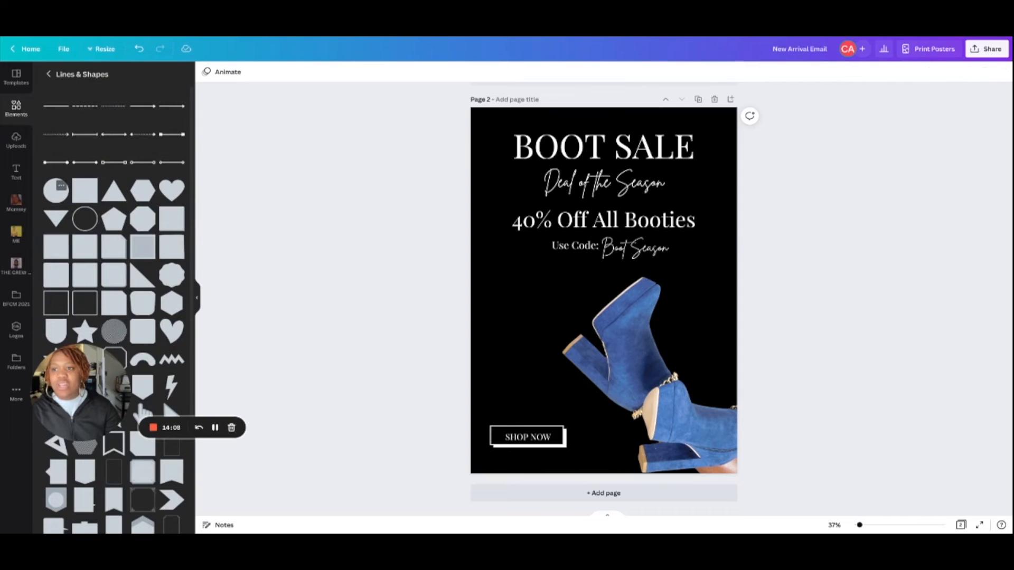
- Add a large circle running off the poster's lower-right corner and send it behind the boots
click(56, 190)
drag(603, 290, 695, 426)
drag(626, 359, 520, 256)
drag(632, 340, 656, 361)
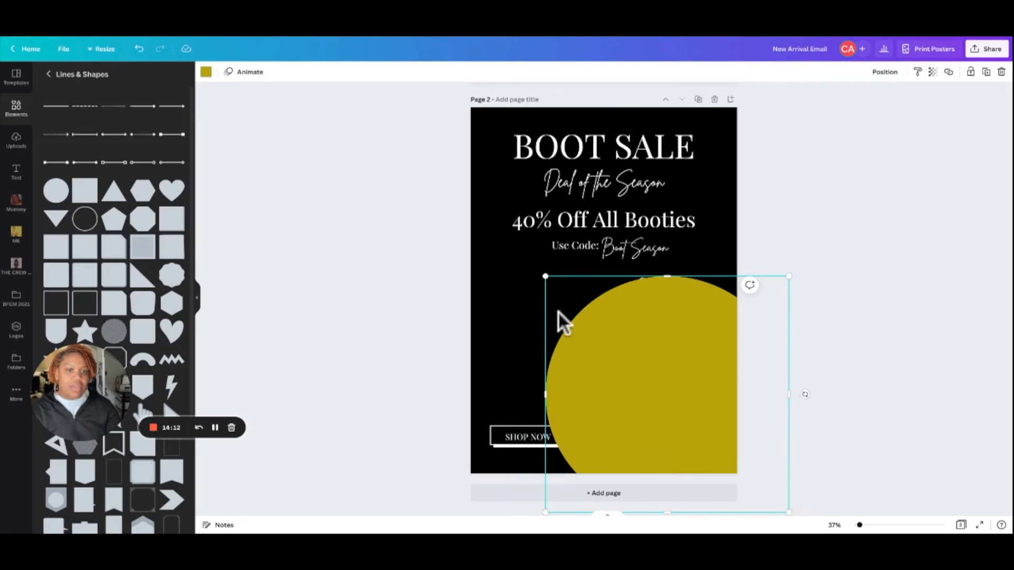
drag(546, 276, 515, 247)
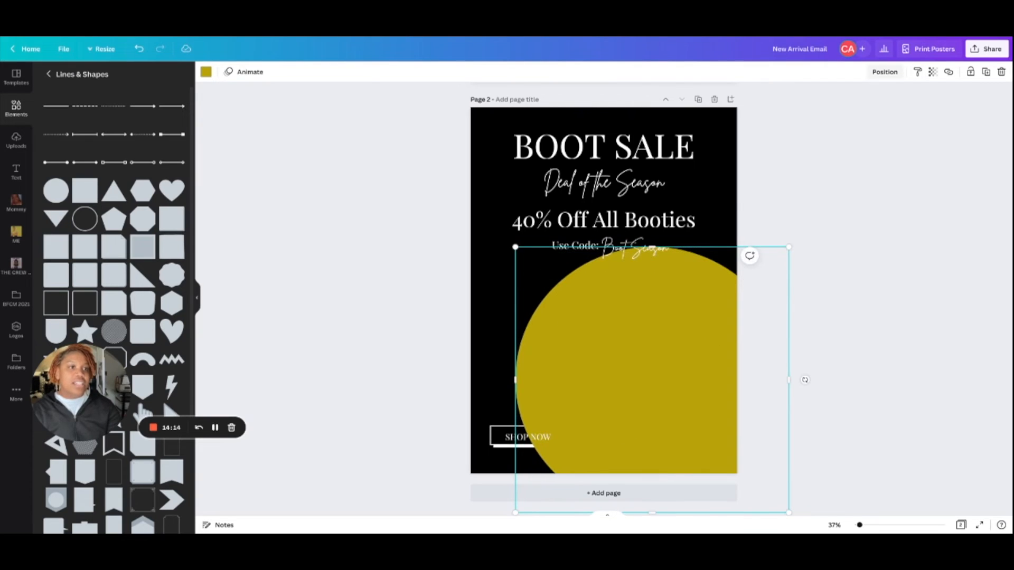
click(885, 72)
click(854, 116)
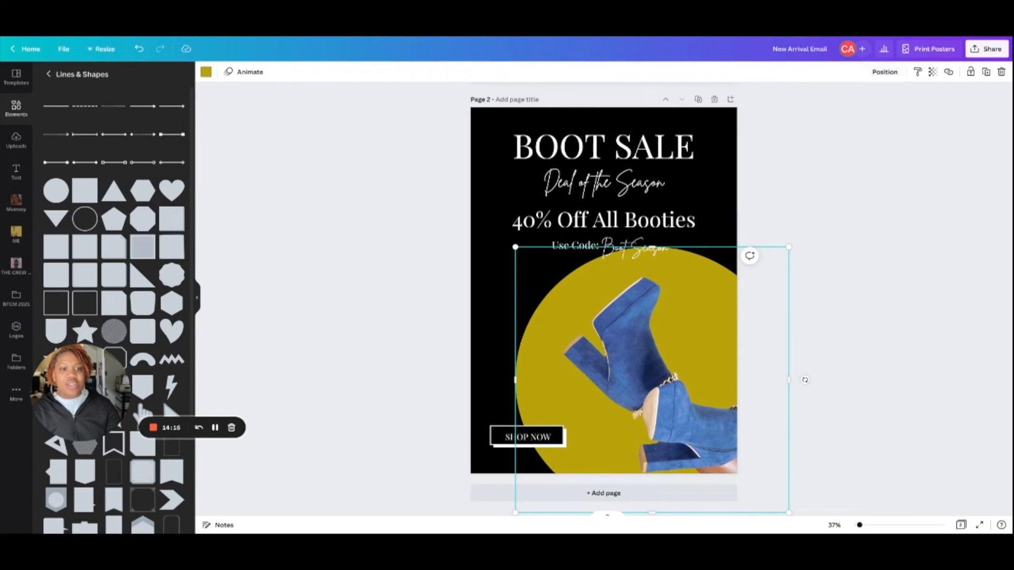
- Recolor the circle pale pink and shrink it slightly so it clears the promo code line
click(244, 72)
click(724, 309)
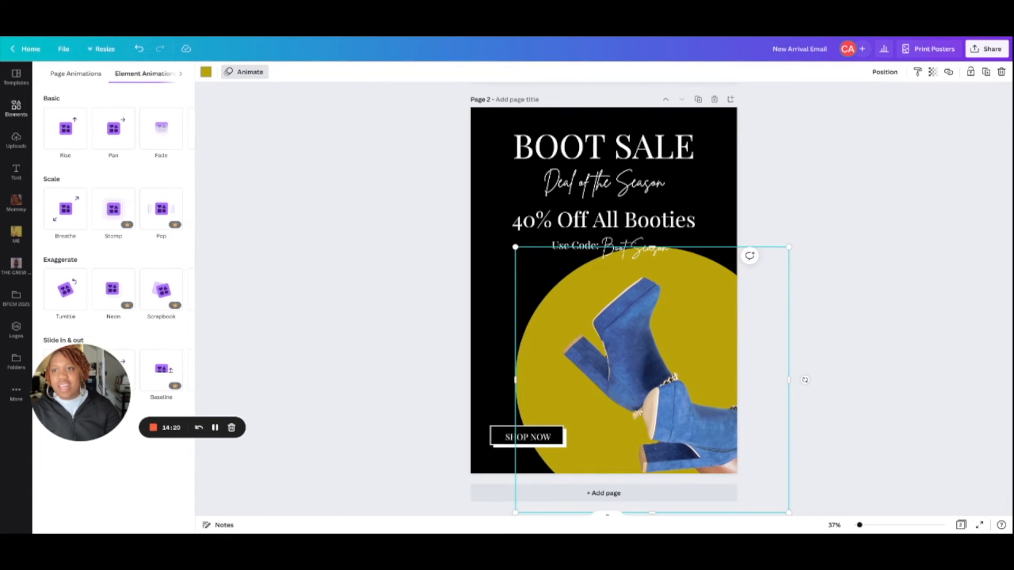
click(206, 72)
scroll(126, 183, down, 3)
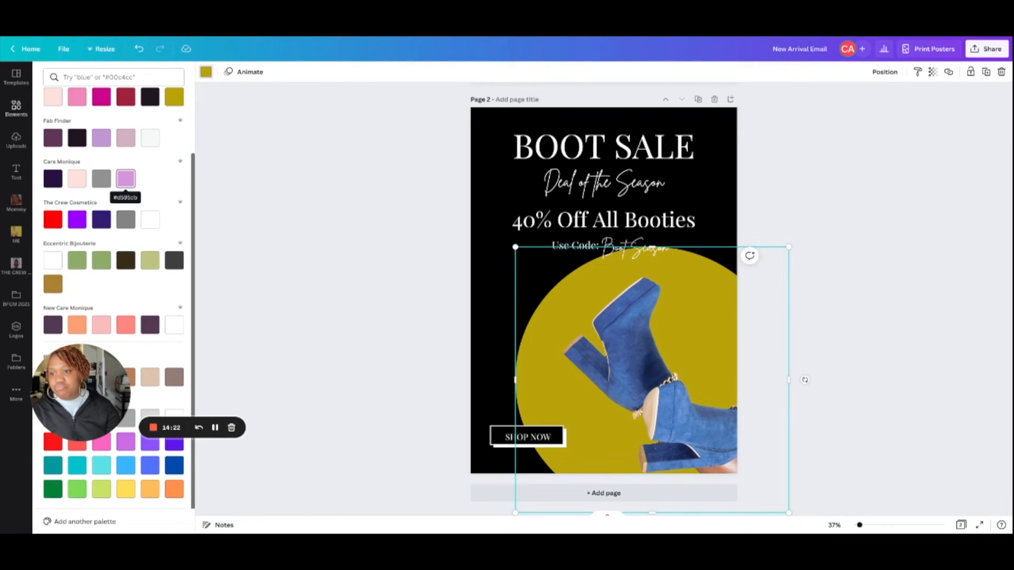
drag(80, 393, 77, 414)
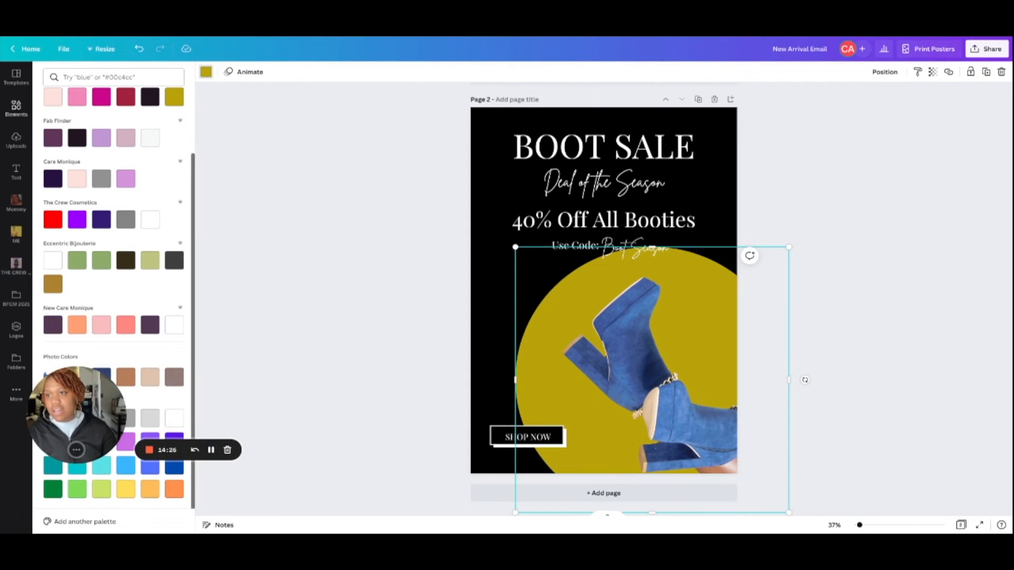
scroll(101, 224, up, 2)
scroll(102, 224, down, 2)
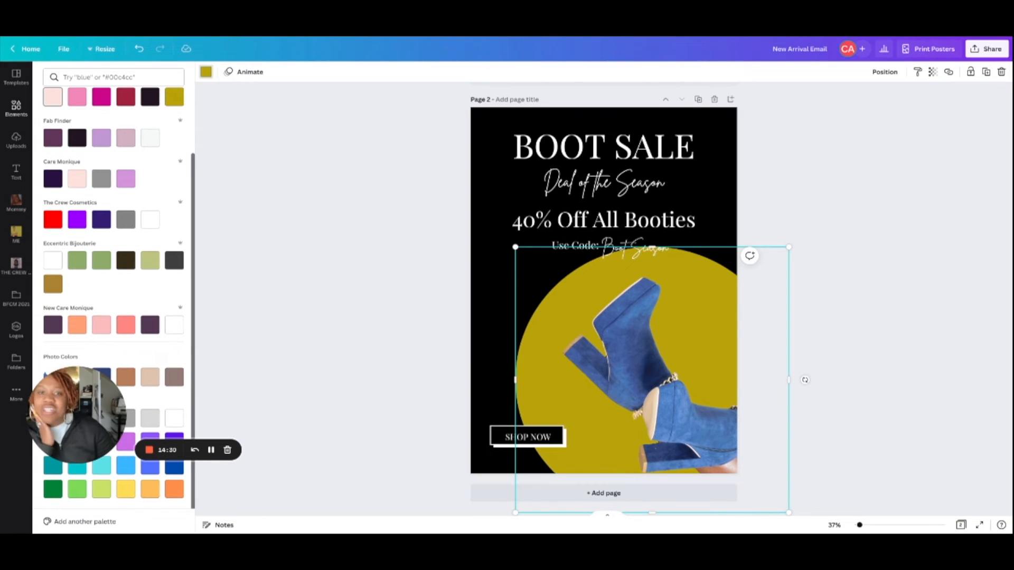
click(53, 96)
drag(516, 247, 538, 269)
key(Escape)
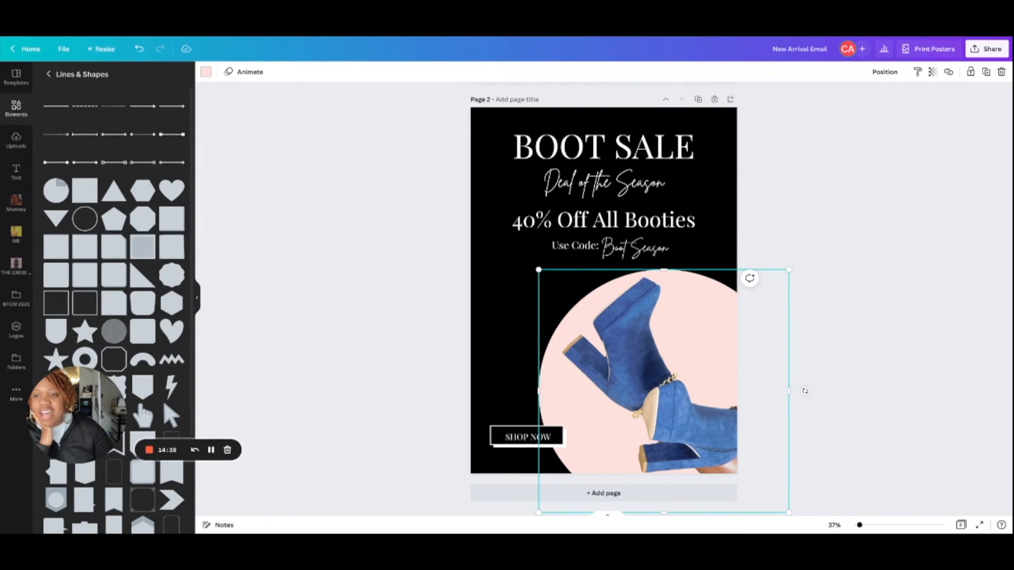
- Add a square shape and stretch it into a pale pink bar behind the "BOOT SALE" heading
click(85, 191)
drag(603, 320, 539, 181)
drag(539, 219, 538, 165)
drag(538, 88, 576, 152)
drag(644, 152, 705, 152)
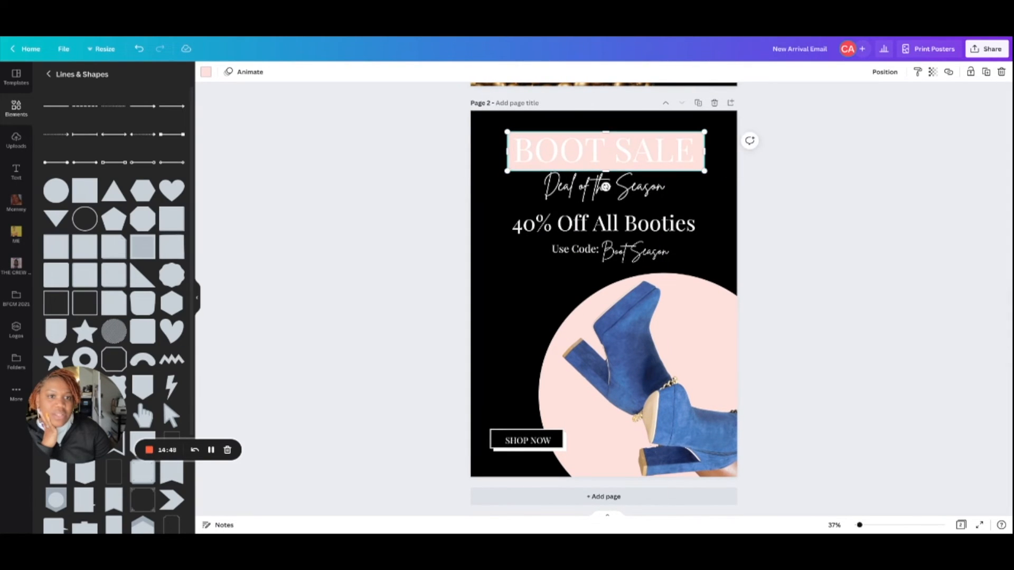
drag(606, 171, 608, 168)
- Change the "BOOT SALE" heading's text color to black
click(603, 150)
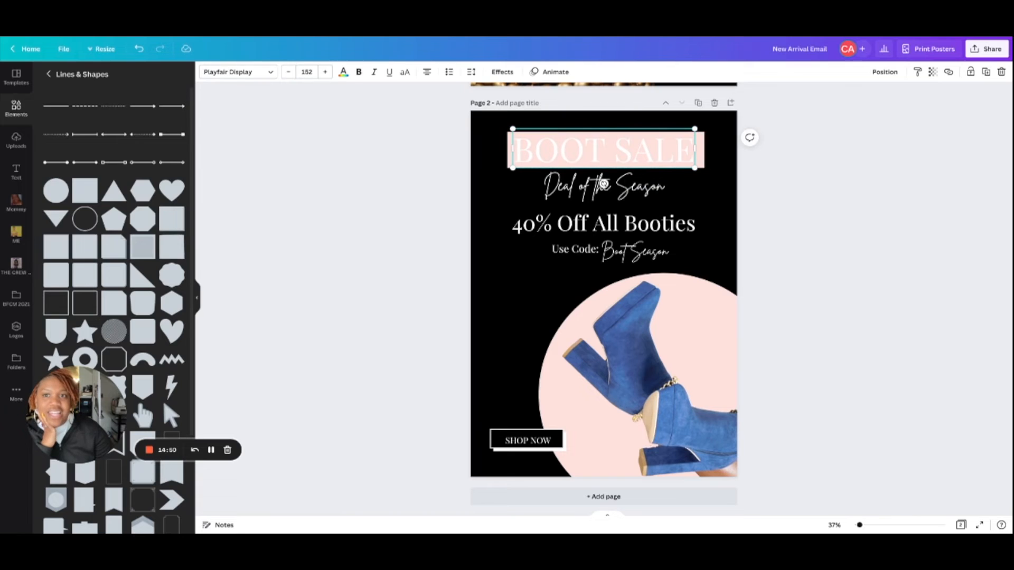
click(343, 72)
click(77, 117)
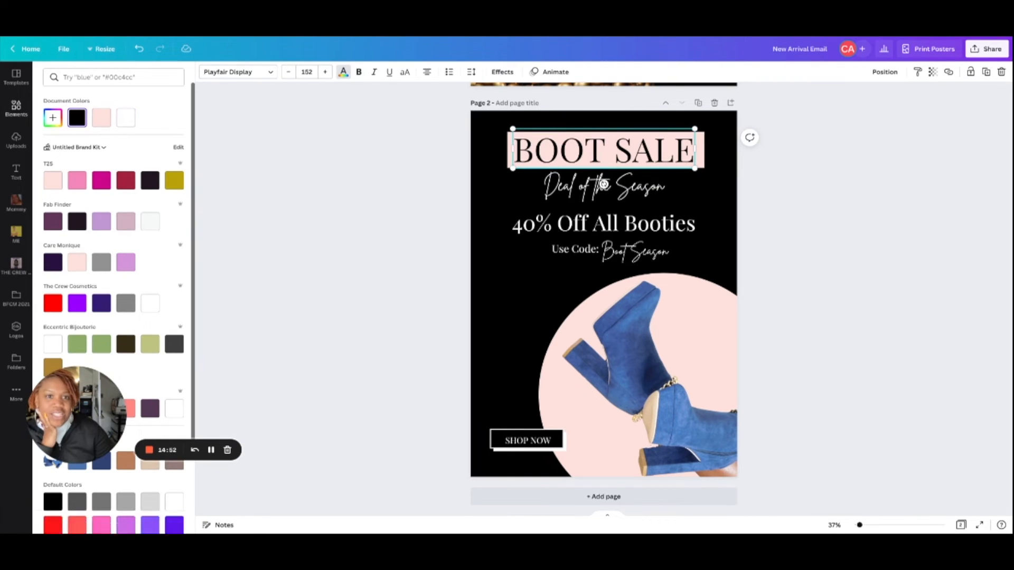
click(16, 108)
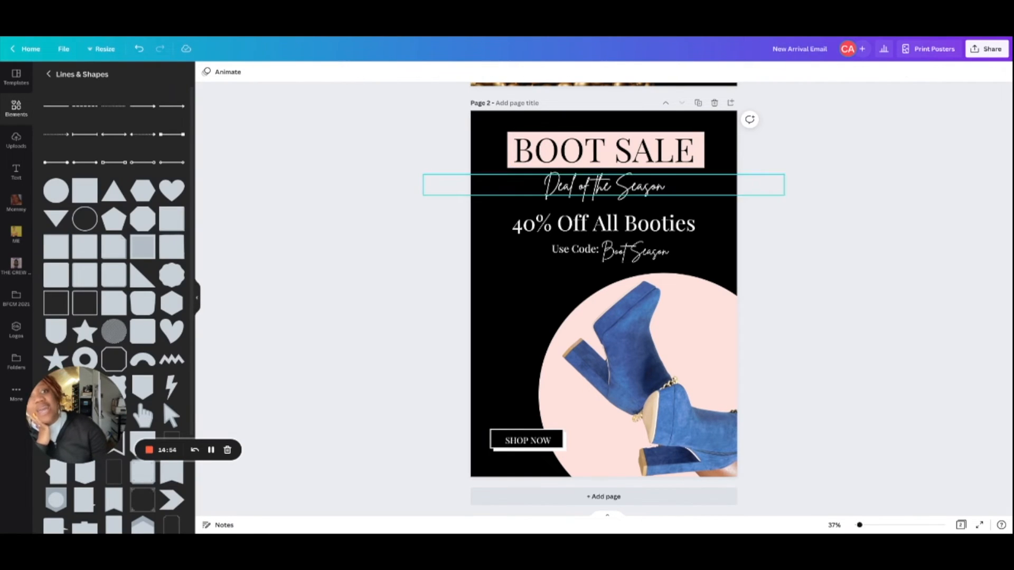
- Shrink the "BOOT SALE" heading slightly and center it within the pink bar
click(604, 150)
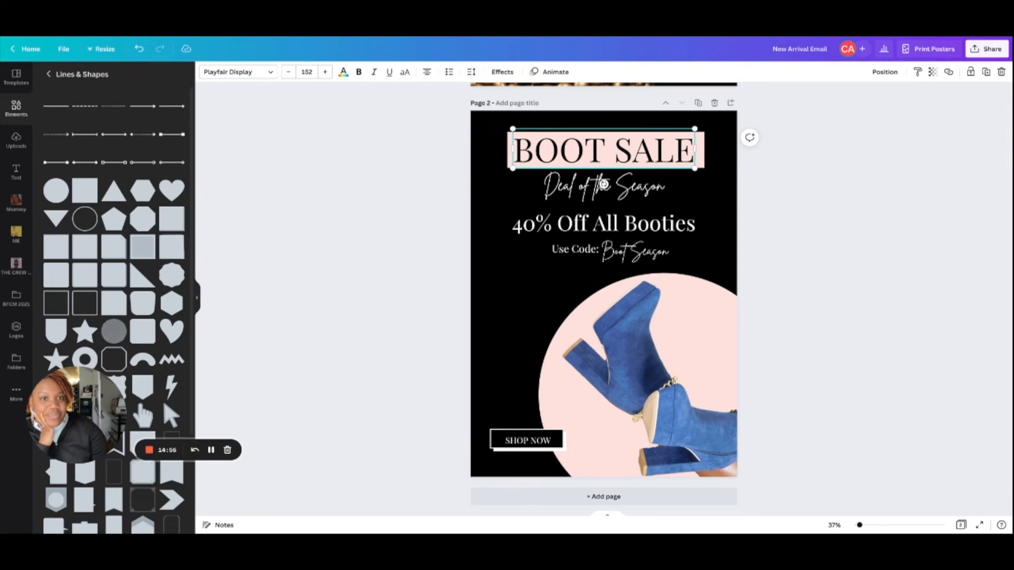
drag(513, 129, 520, 131)
key(Escape)
drag(607, 150, 603, 150)
key(Escape)
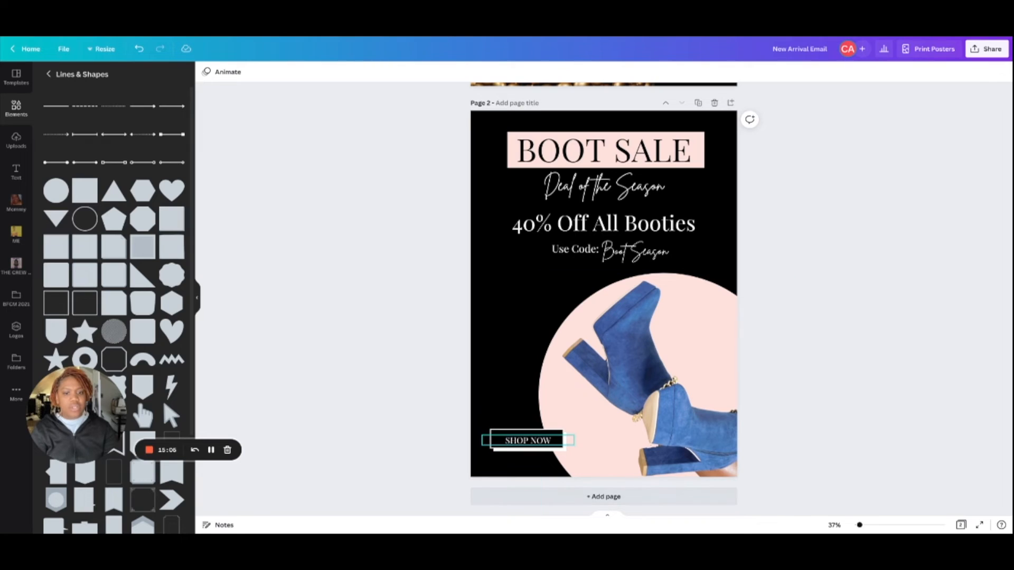
- Enlarge the "SHOP NOW" frame and its text in the poster's lower-left corner, keeping the label centered in the frame
click(560, 449)
drag(566, 452, 546, 444)
click(534, 441)
click(338, 441)
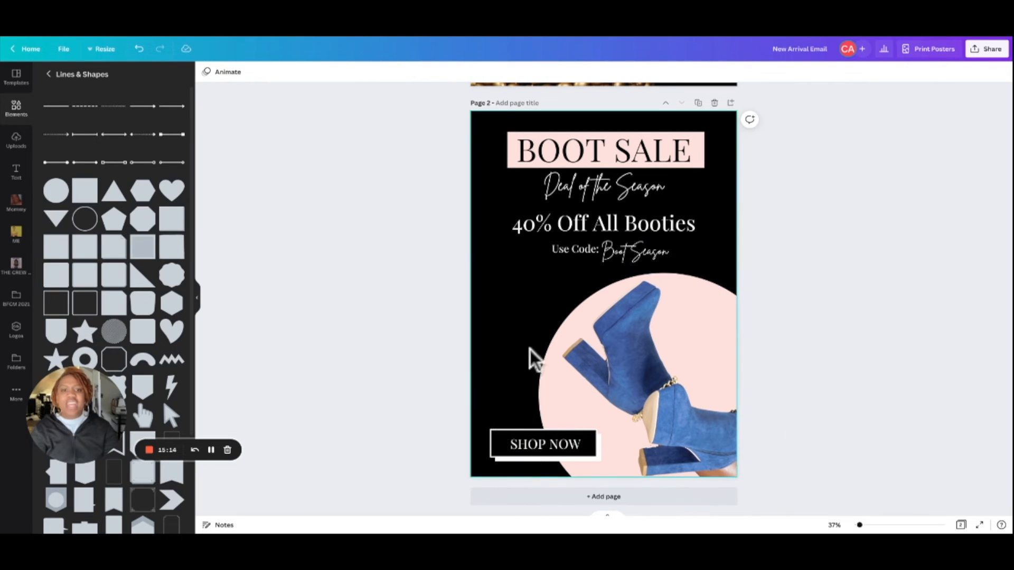
- Duplicate the large pale pink circle, shrink the copy and place it partly off the poster's left edge beside the "40% Off All Booties" text
scroll(403, 419, up, 1)
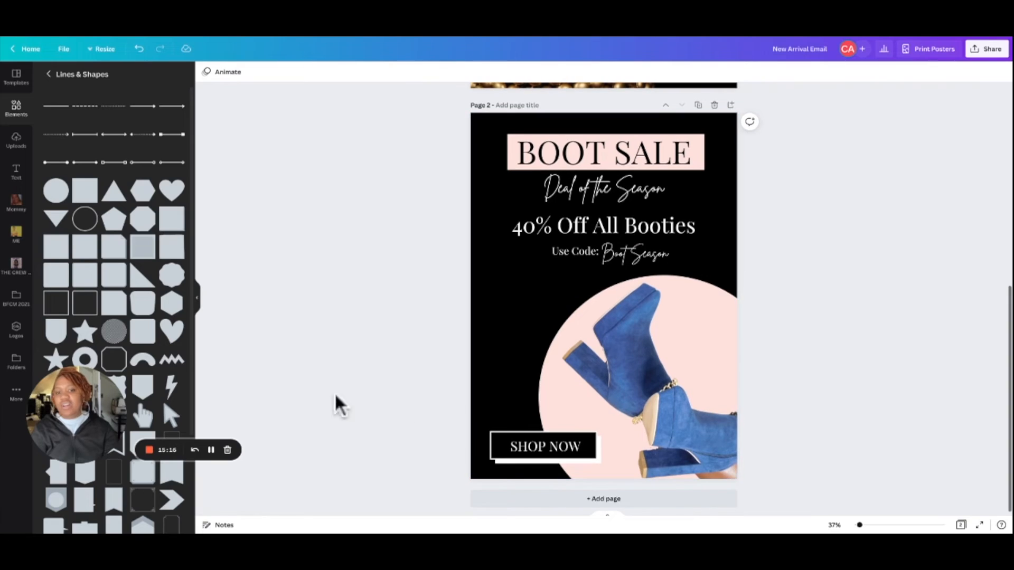
click(803, 396)
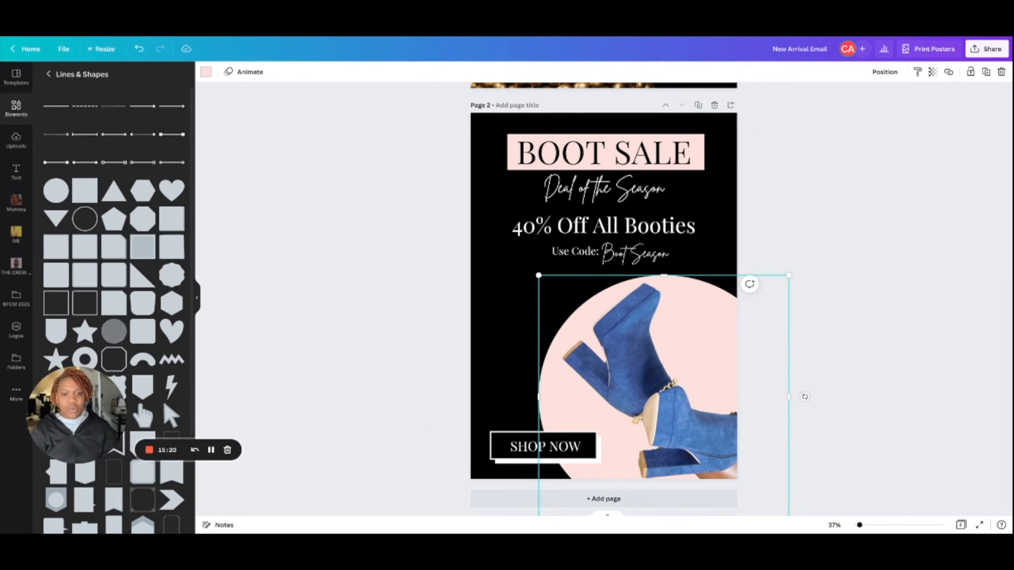
drag(805, 396, 808, 400)
drag(597, 485, 430, 370)
drag(626, 406, 494, 277)
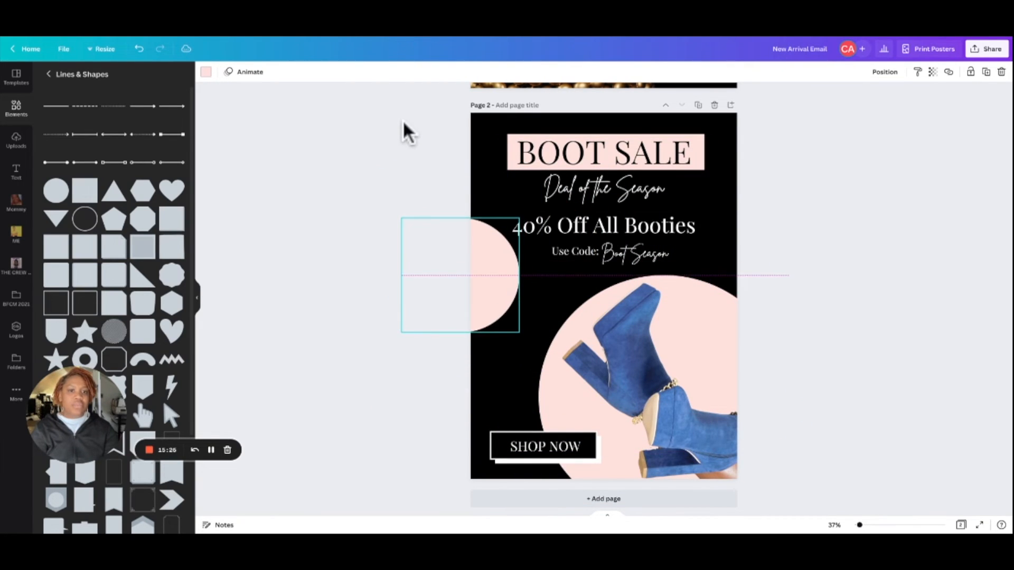
drag(458, 349, 484, 460)
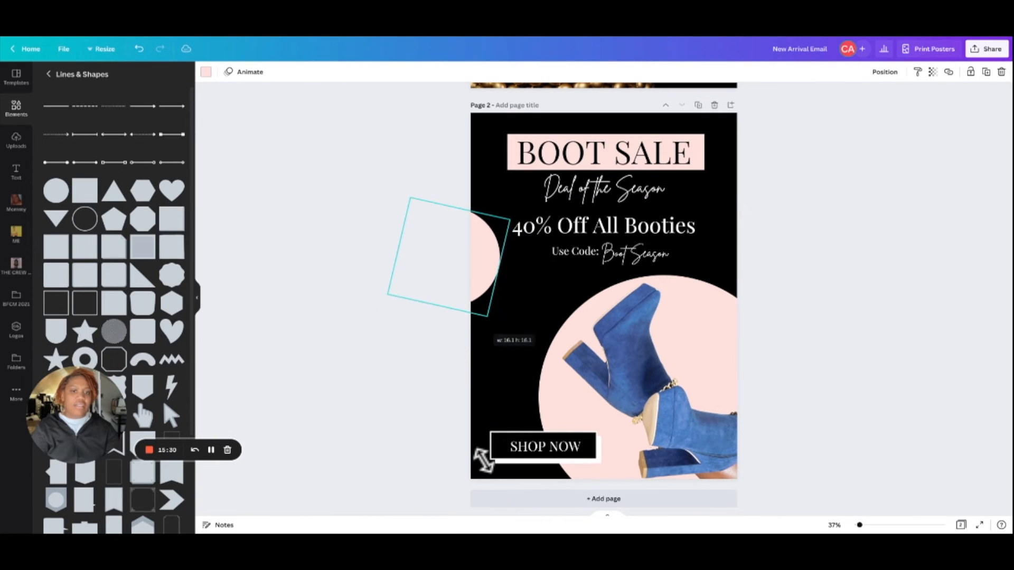
key(ctrl+z)
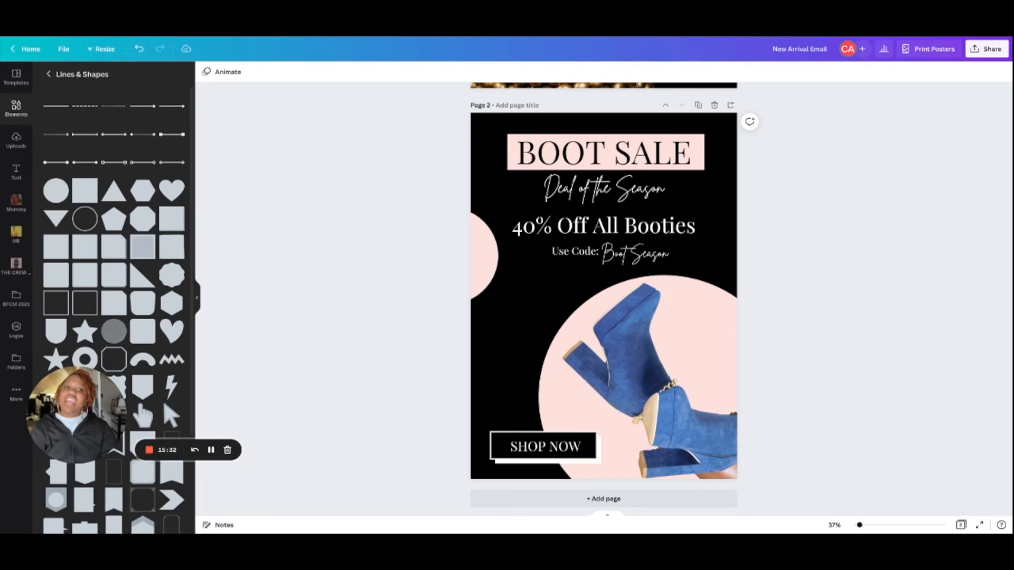
- Duplicate the blue boots image, move the copy to the poster's left side and try horizontal and vertical flips on it
click(587, 460)
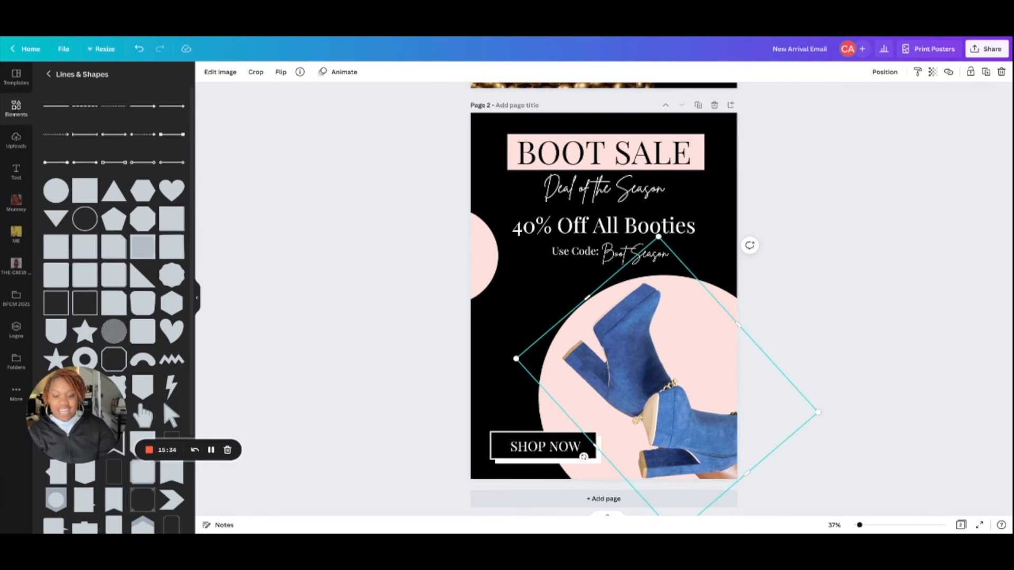
drag(587, 460, 528, 159)
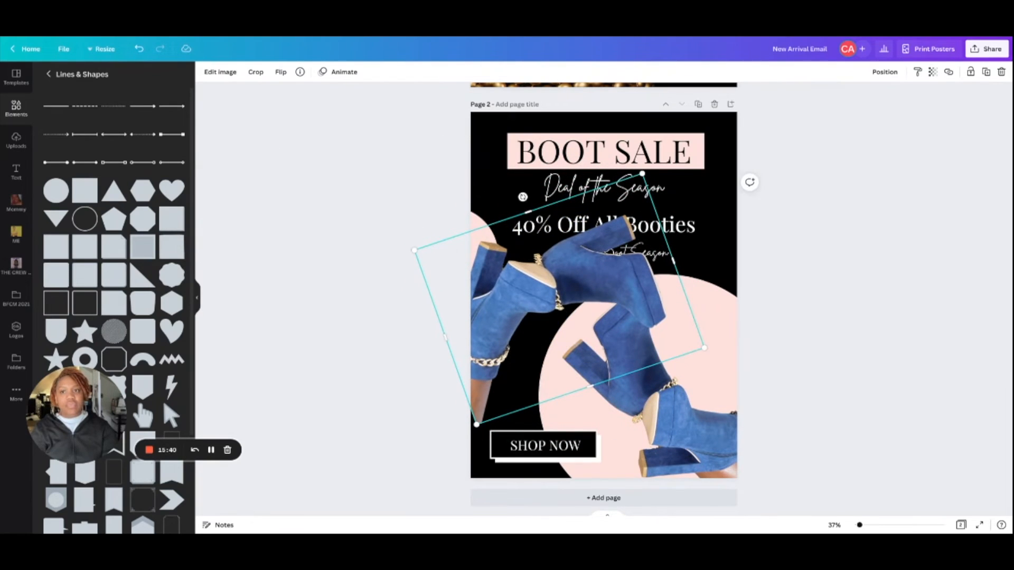
click(281, 72)
click(311, 95)
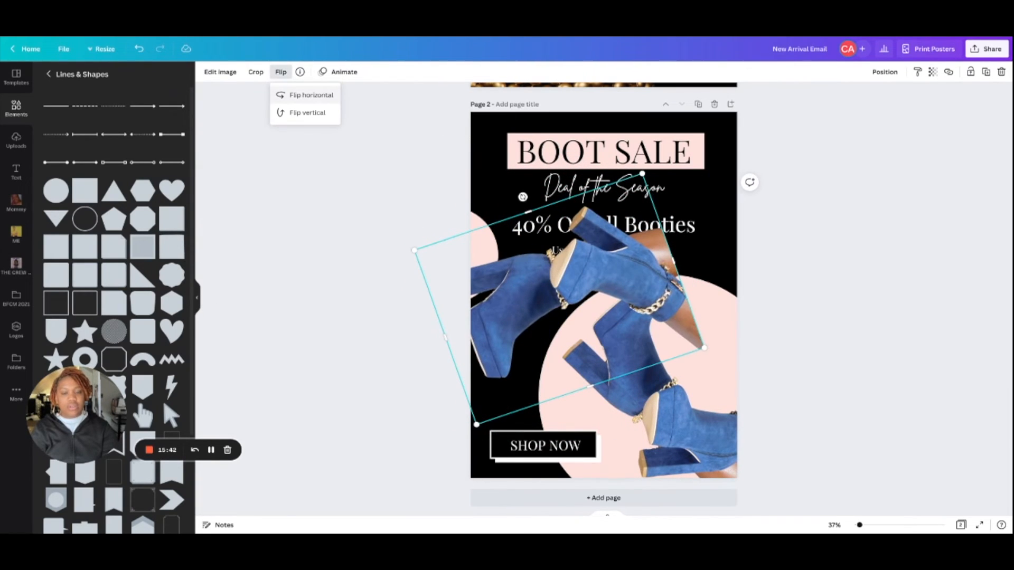
click(311, 95)
click(307, 112)
click(311, 95)
click(307, 113)
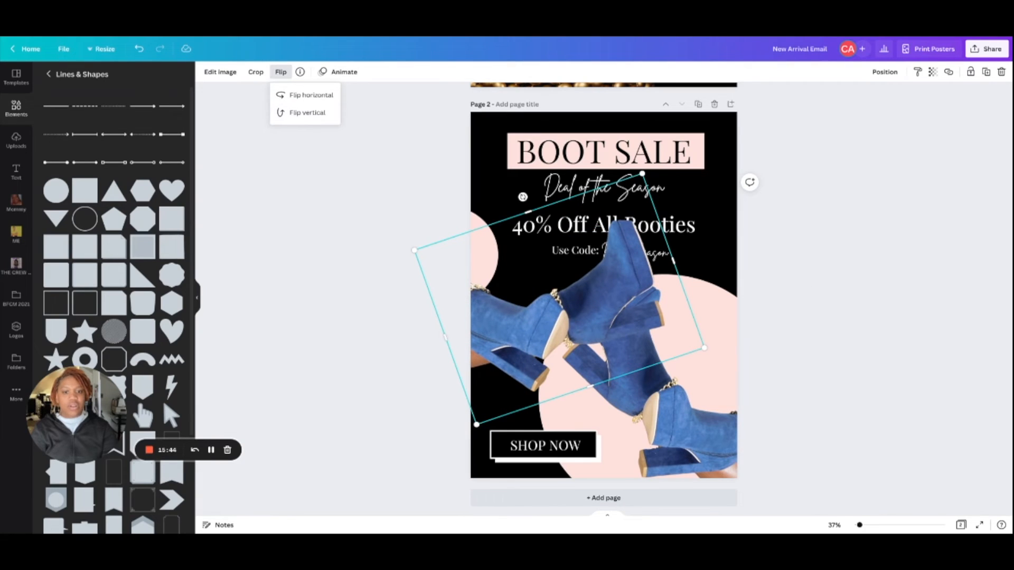
- Shrink and rotate the flipped blue boots copy and position it over the small pink circle
drag(477, 424, 553, 309)
drag(598, 242, 483, 295)
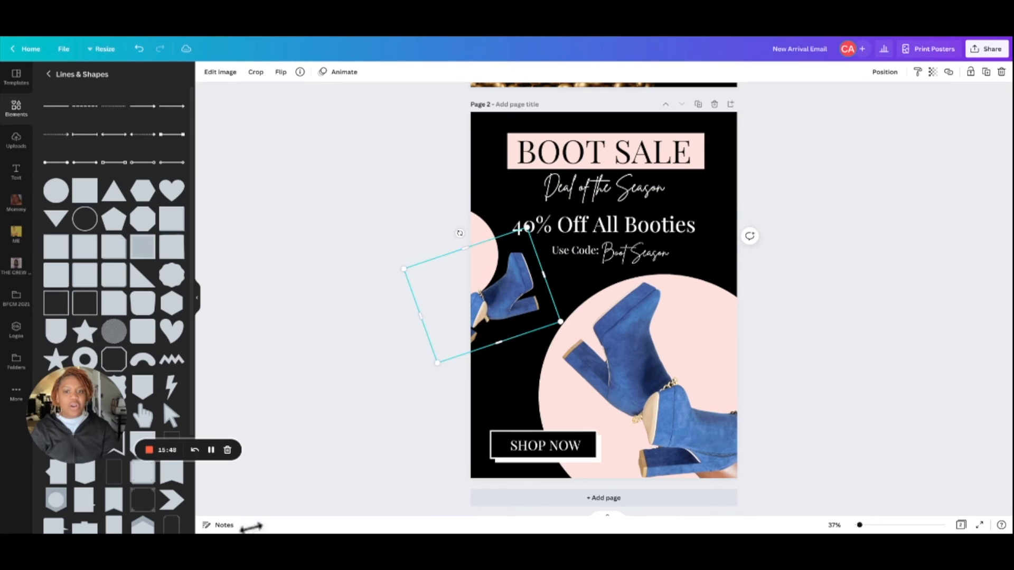
drag(460, 233, 349, 106)
drag(483, 296, 490, 288)
- Add the uploaded burgundy boots photo to the poster and remove its background
click(16, 140)
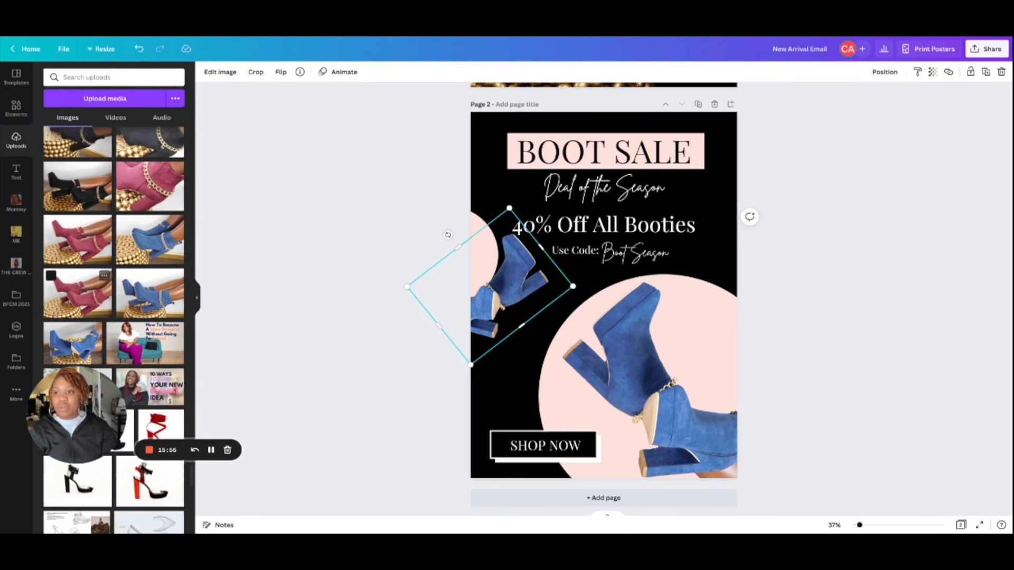
click(78, 239)
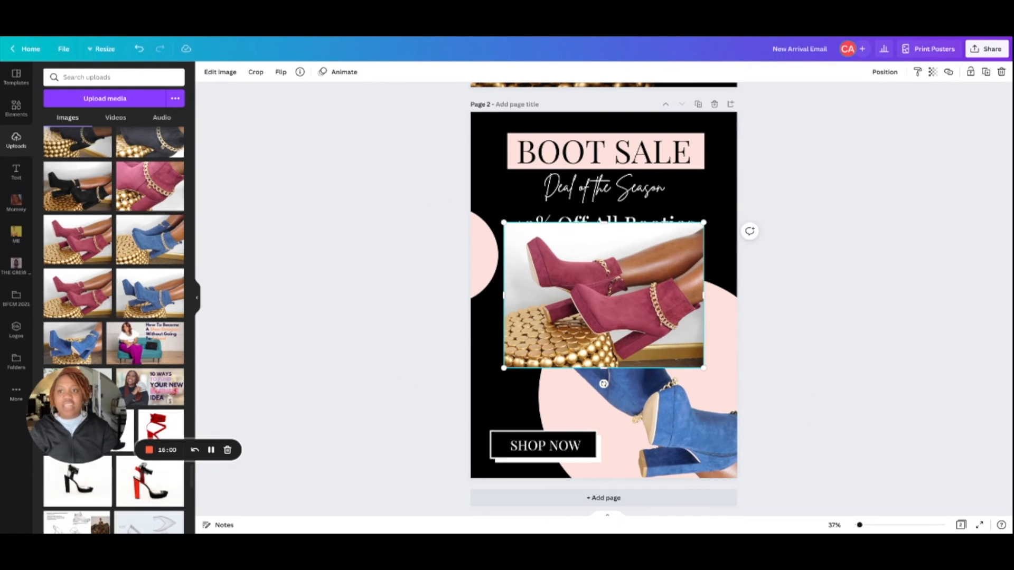
click(220, 72)
click(65, 149)
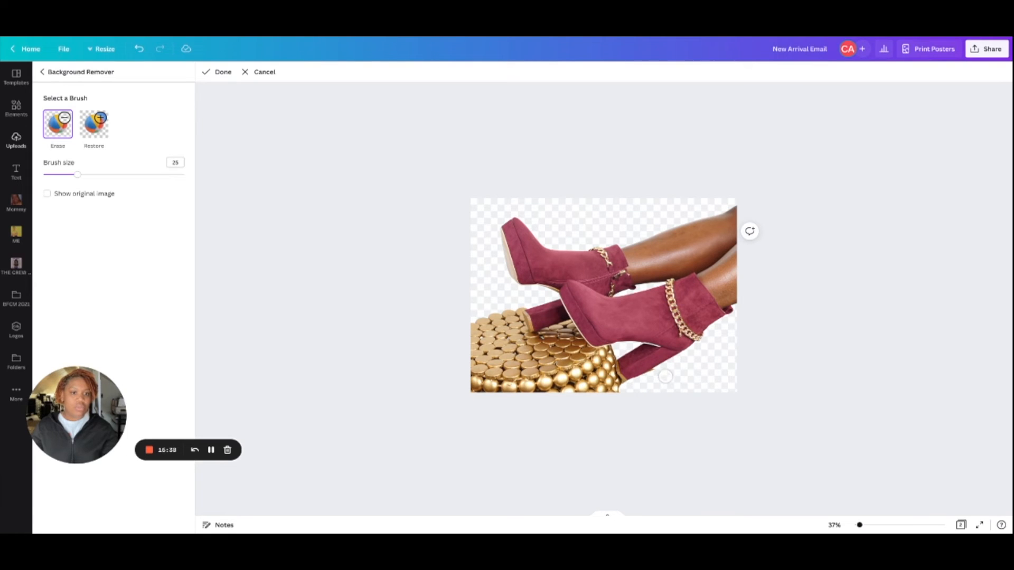
- Erase the leftover gold stool around the burgundy boots with the size 25 background eraser brush
drag(623, 392, 494, 388)
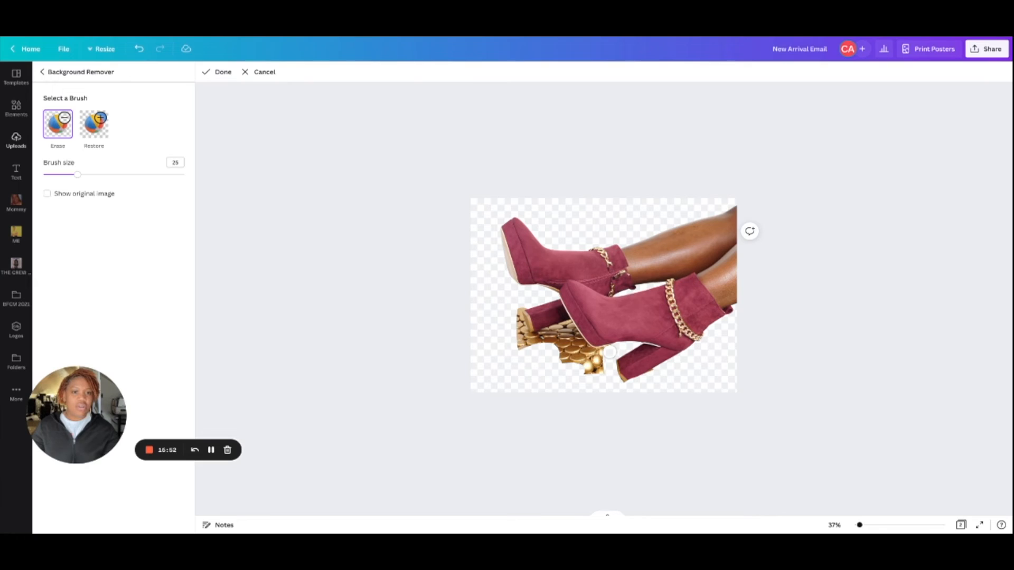
mouse_move(597, 359)
mouse_down()
mouse_move(556, 364)
mouse_move(566, 353)
mouse_up()
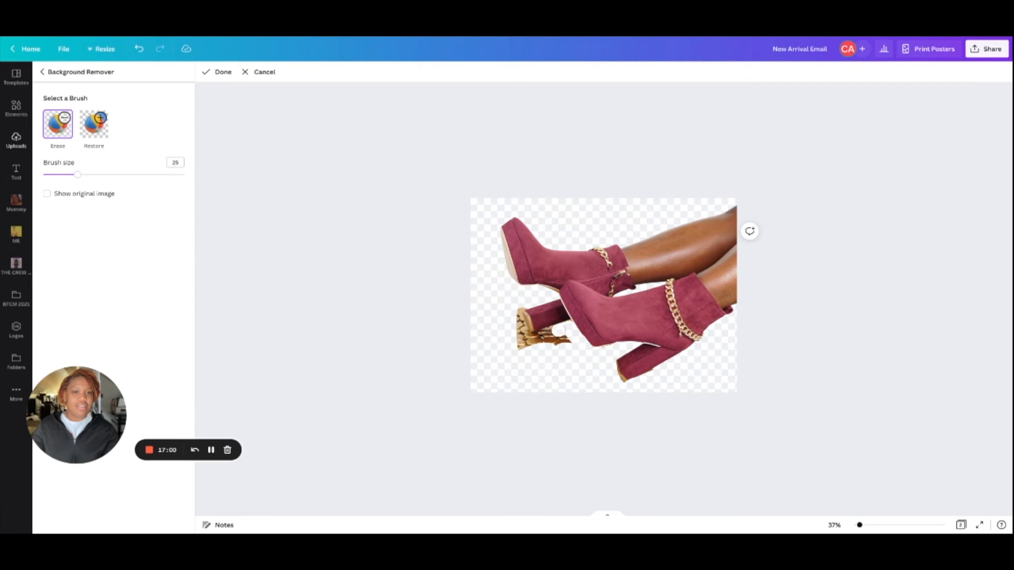
drag(560, 329, 568, 340)
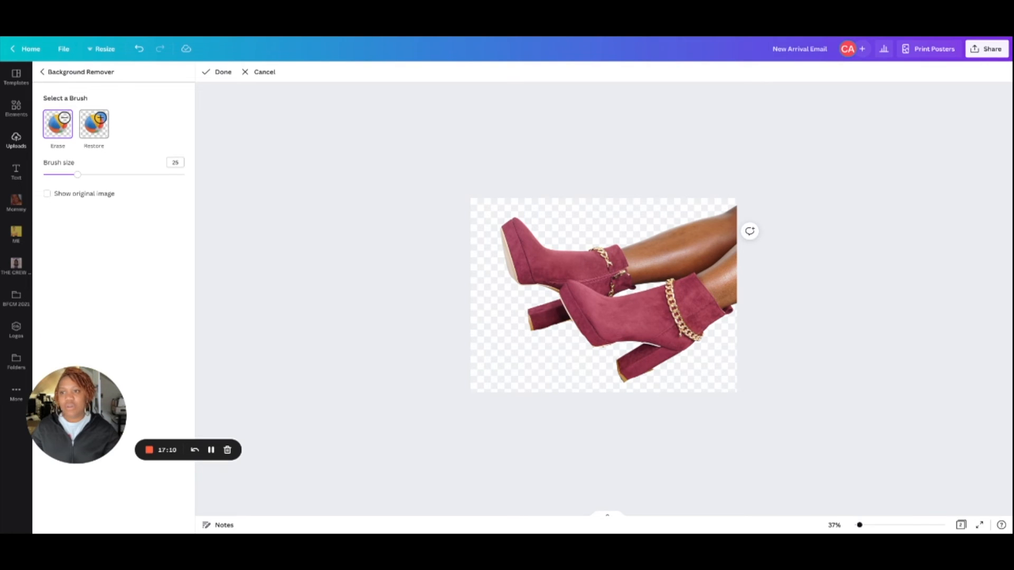
- Restore the back boot's heel with the brush reduced to size 10, tidy its edges with the size 5 eraser and save the cutout
click(94, 125)
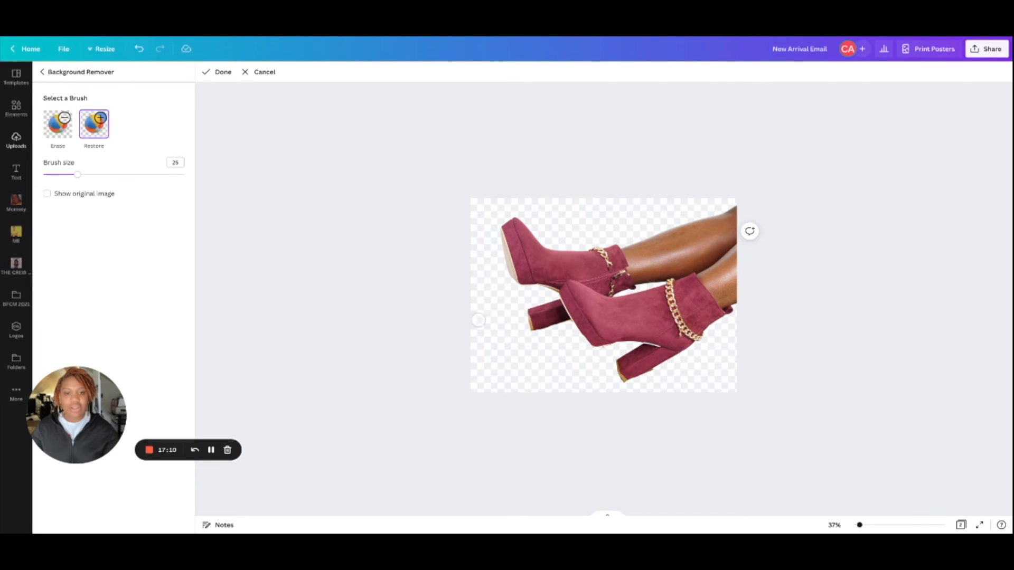
click(527, 312)
drag(78, 174, 56, 175)
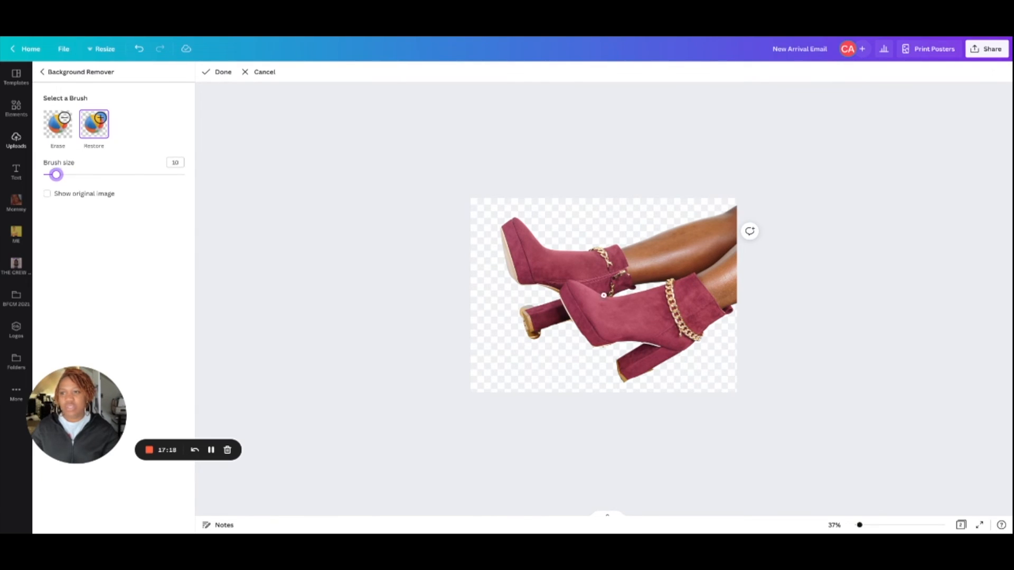
click(58, 124)
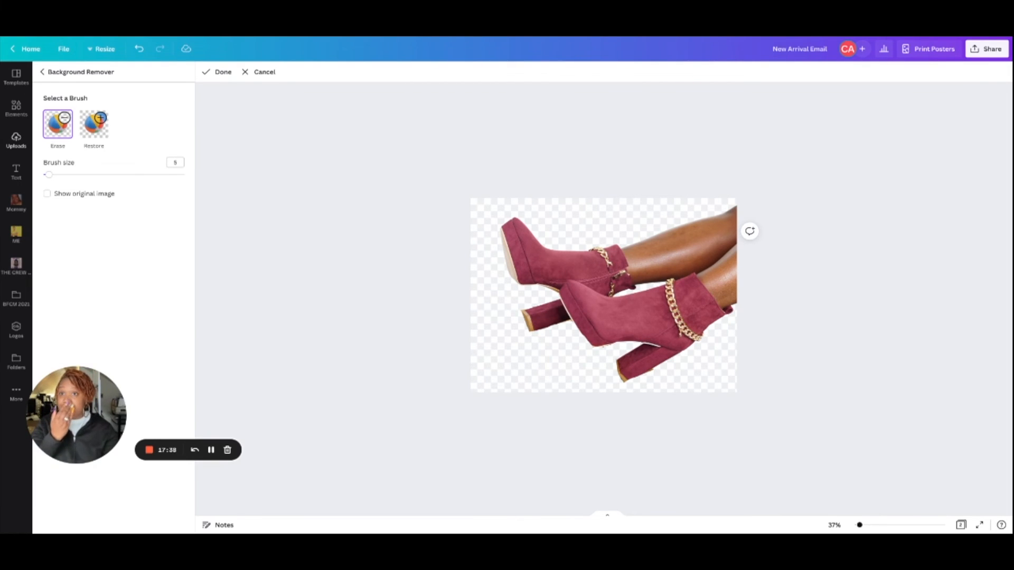
click(217, 71)
click(148, 518)
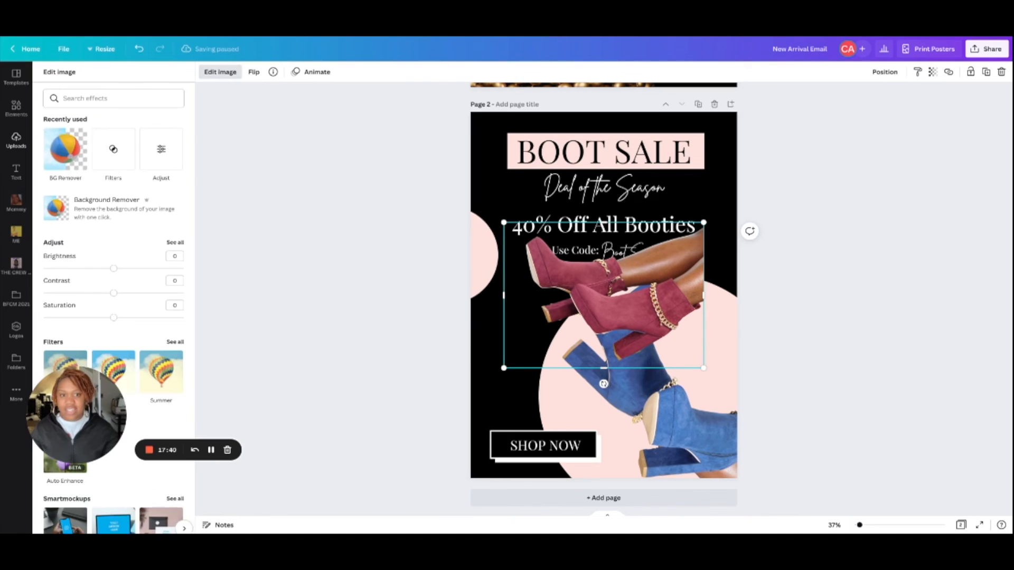
- Shrink and rotate the burgundy boots, place them over the small pink circle and apply the image edits
drag(703, 369, 611, 206)
drag(540, 249, 485, 260)
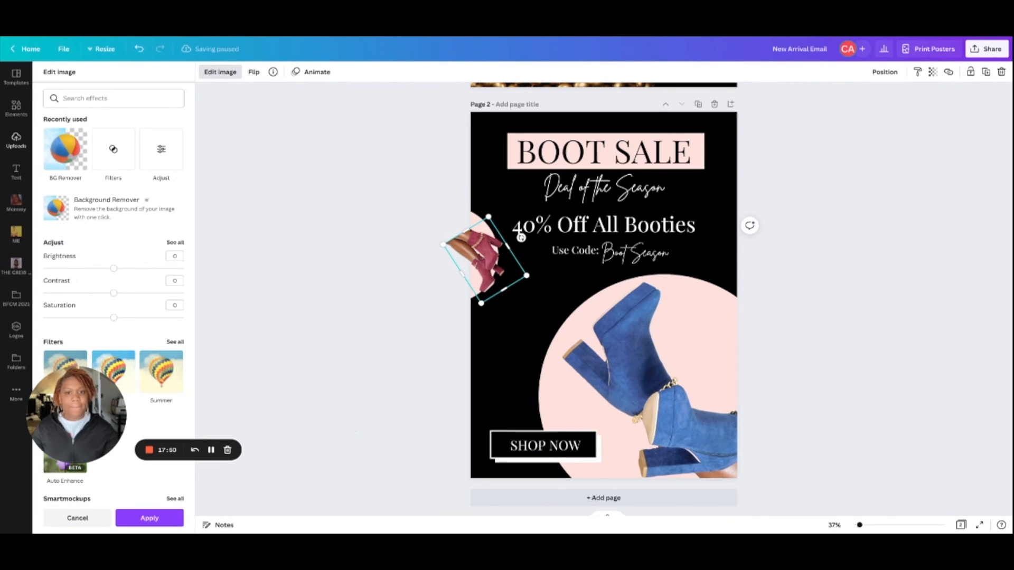
click(150, 518)
key(Escape)
click(451, 285)
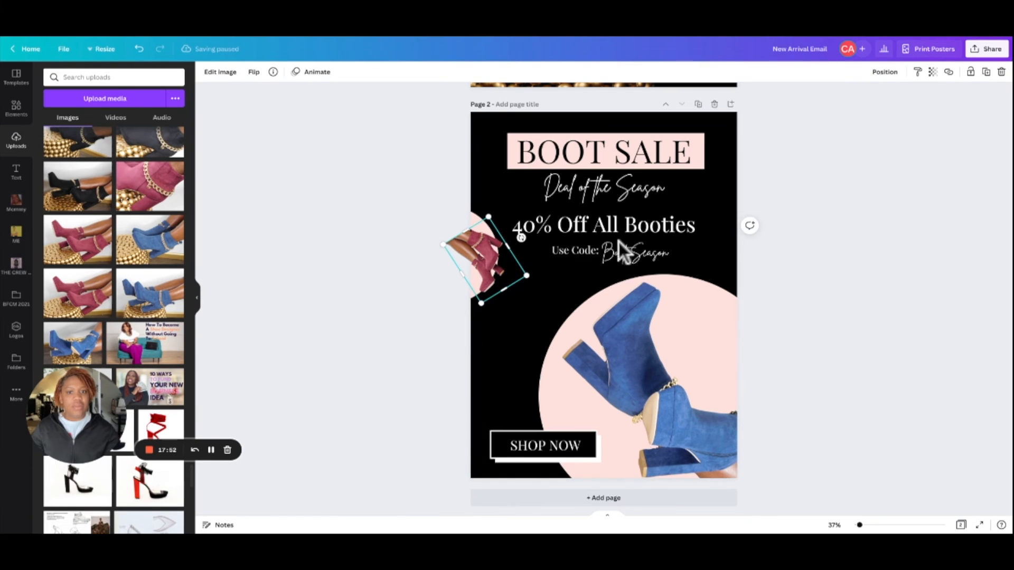
- Enlarge the burgundy boots, adjust their rotation and position them over the small circle so the legs extend past the poster's left edge
drag(527, 276, 575, 301)
drag(494, 271, 486, 290)
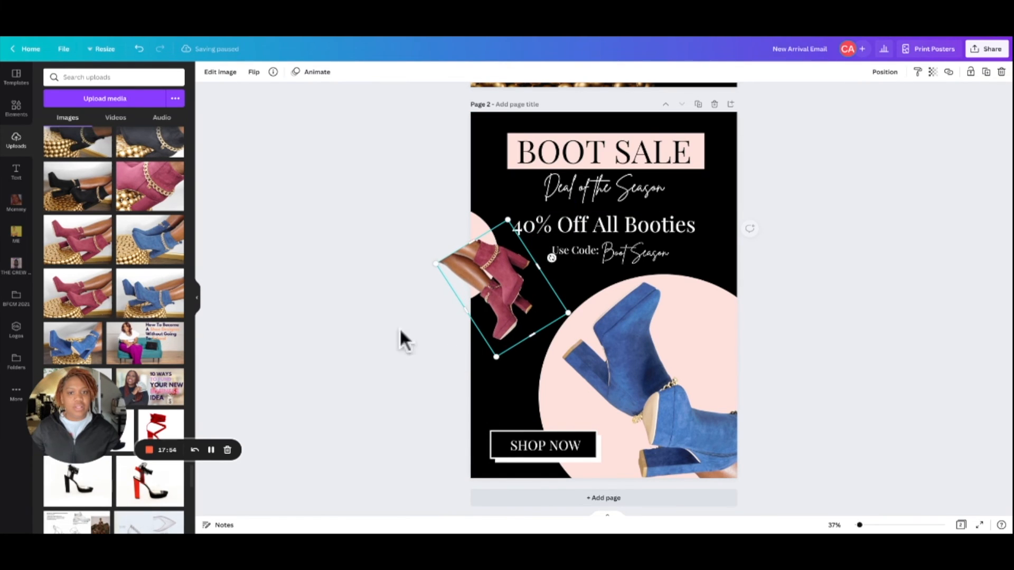
drag(552, 258, 555, 265)
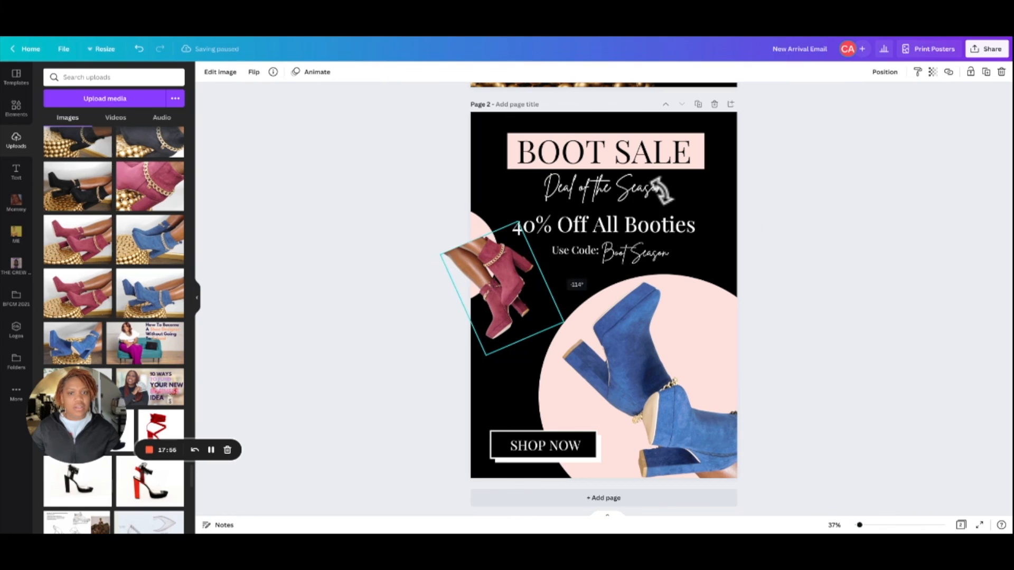
drag(446, 253, 437, 249)
click(401, 240)
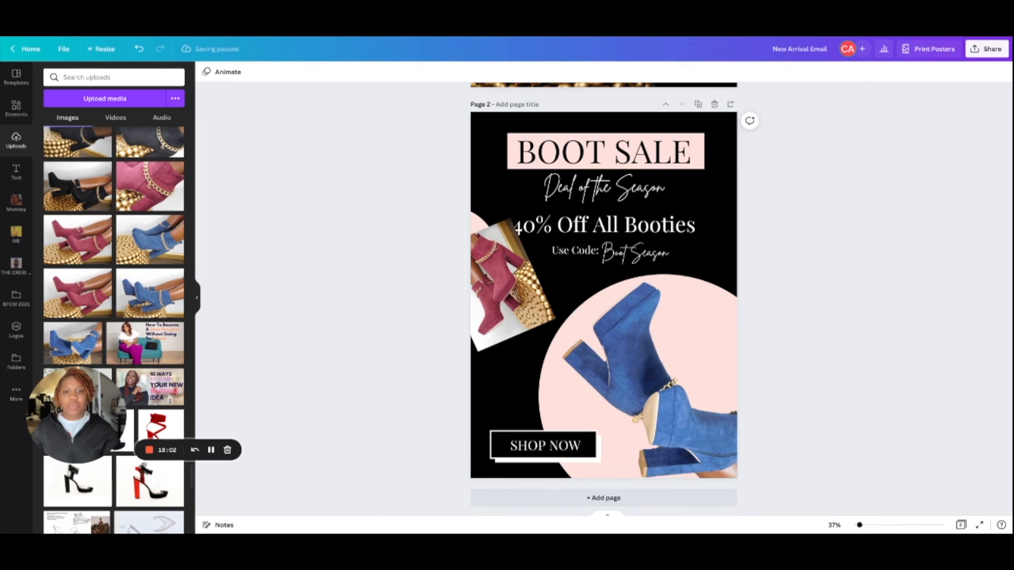
key(ctrl+z)
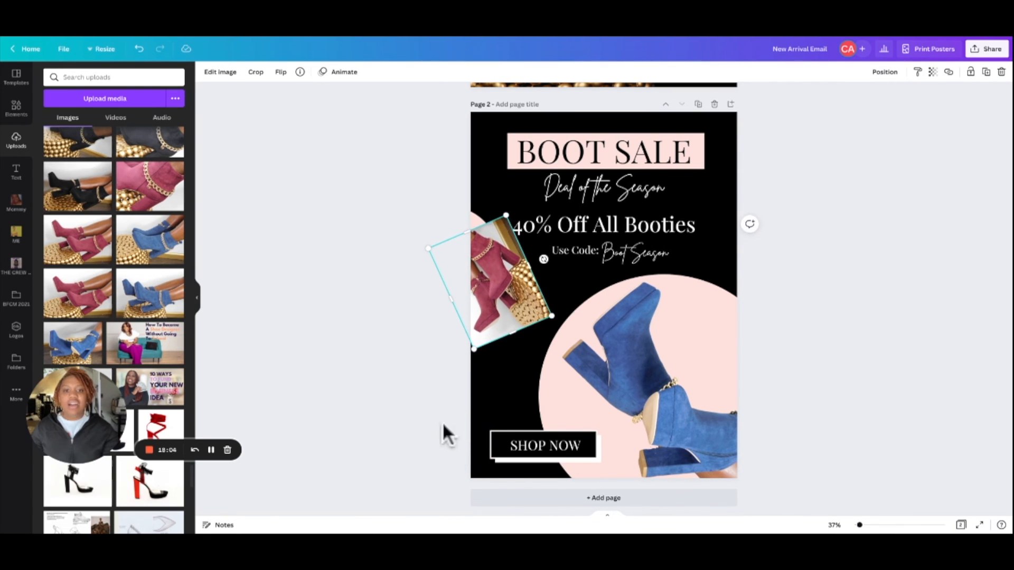
- Remove the burgundy boots photo's background again and erase the remaining trim and gold stool with the size 25 brush
click(220, 72)
click(65, 149)
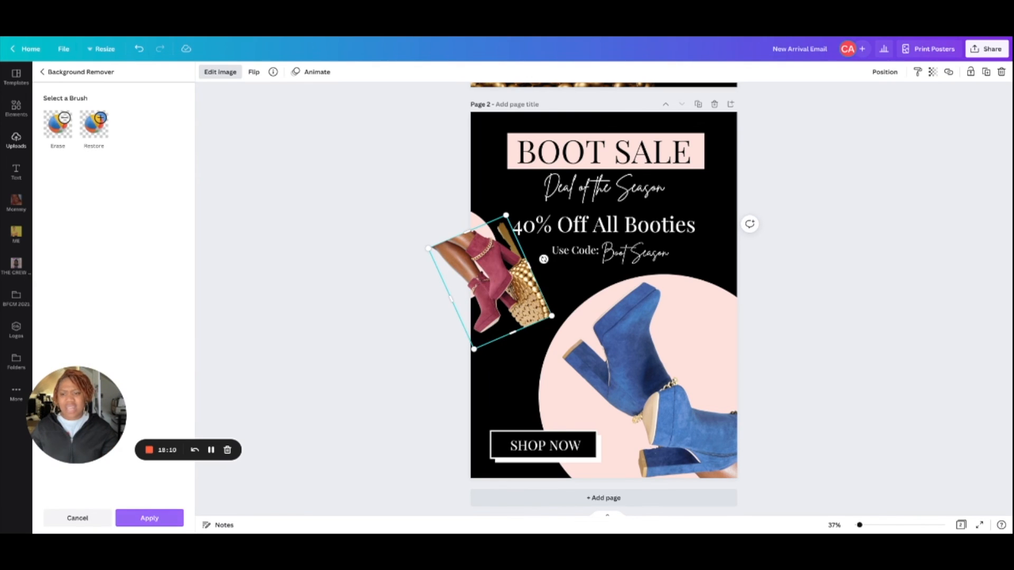
click(57, 124)
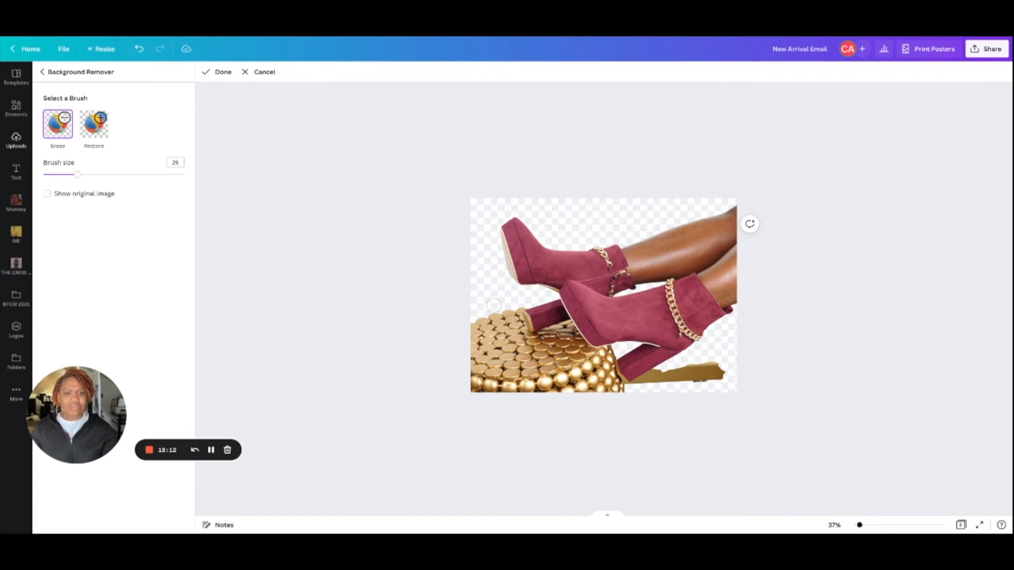
mouse_move(721, 374)
mouse_down()
mouse_move(680, 385)
mouse_move(718, 366)
mouse_up()
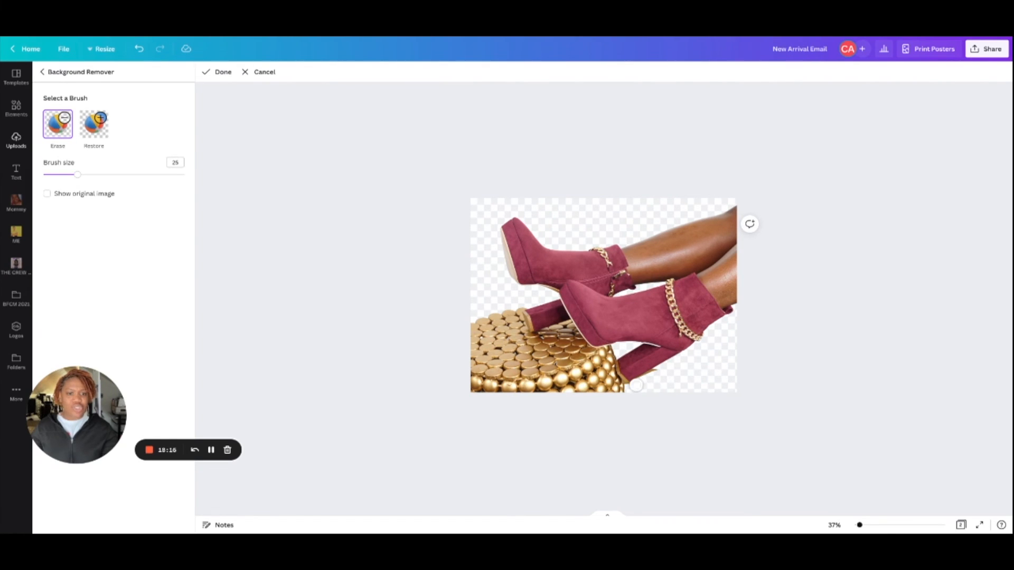
mouse_move(632, 385)
mouse_down()
mouse_move(487, 385)
mouse_move(482, 378)
mouse_move(522, 373)
mouse_move(519, 361)
mouse_move(489, 351)
mouse_move(485, 328)
mouse_move(473, 325)
mouse_move(497, 318)
mouse_move(517, 346)
mouse_move(555, 350)
mouse_move(507, 348)
mouse_up()
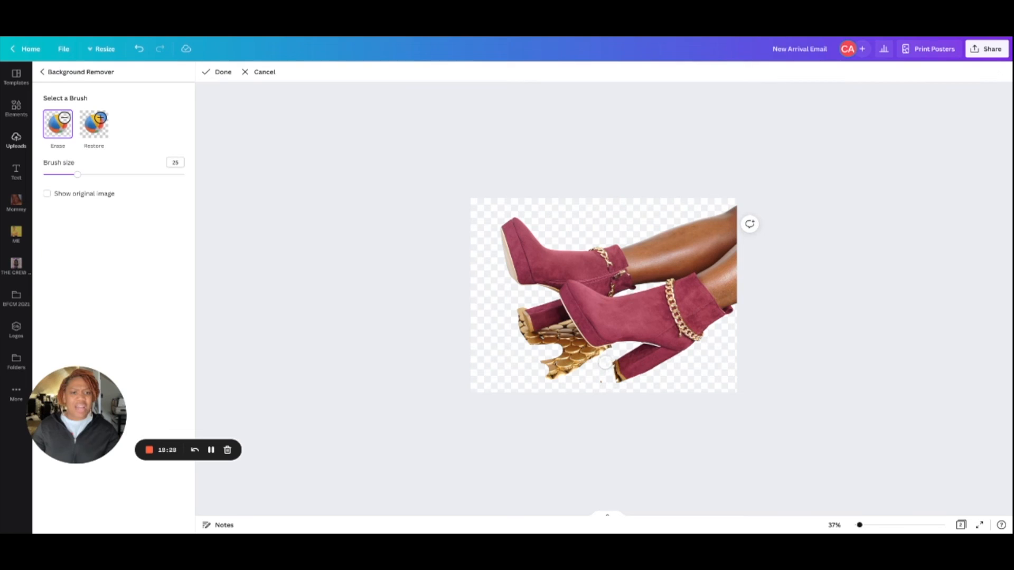
mouse_move(612, 381)
mouse_down()
mouse_move(596, 354)
mouse_move(547, 374)
mouse_up()
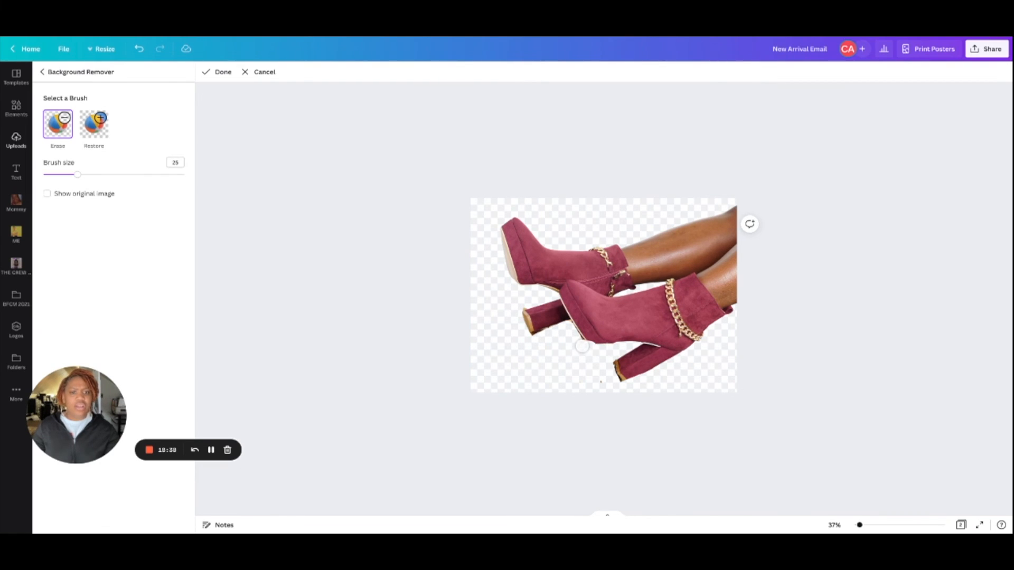
- Restore the over-erased sole edge of the front burgundy boot and apply the cutout to the poster
click(94, 123)
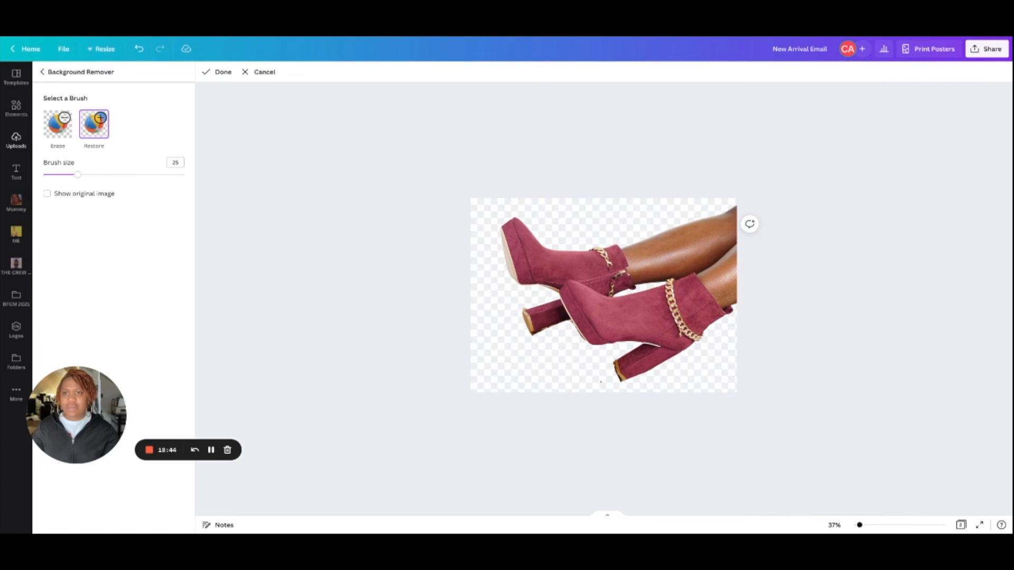
key(Escape)
click(149, 519)
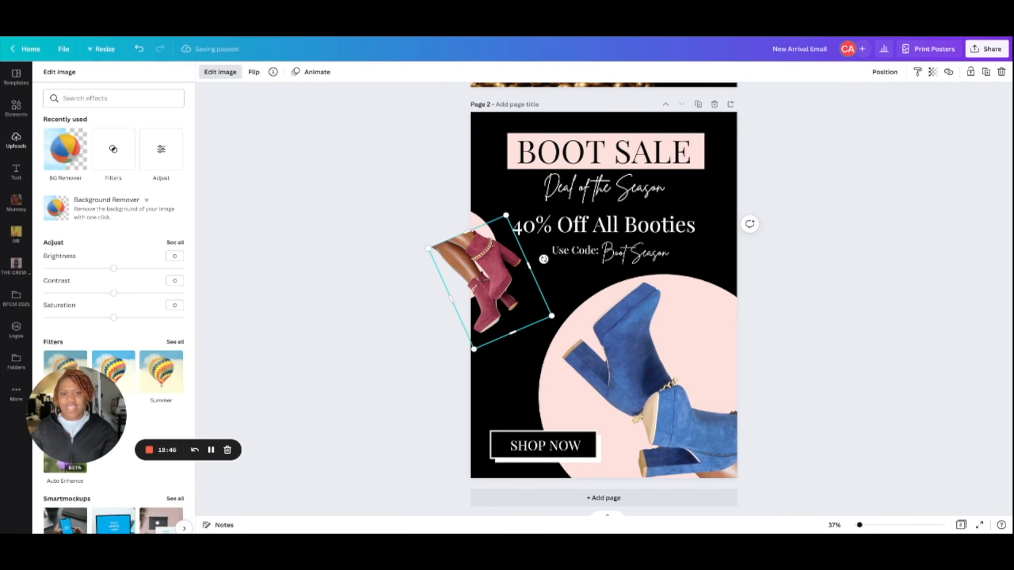
key(Escape)
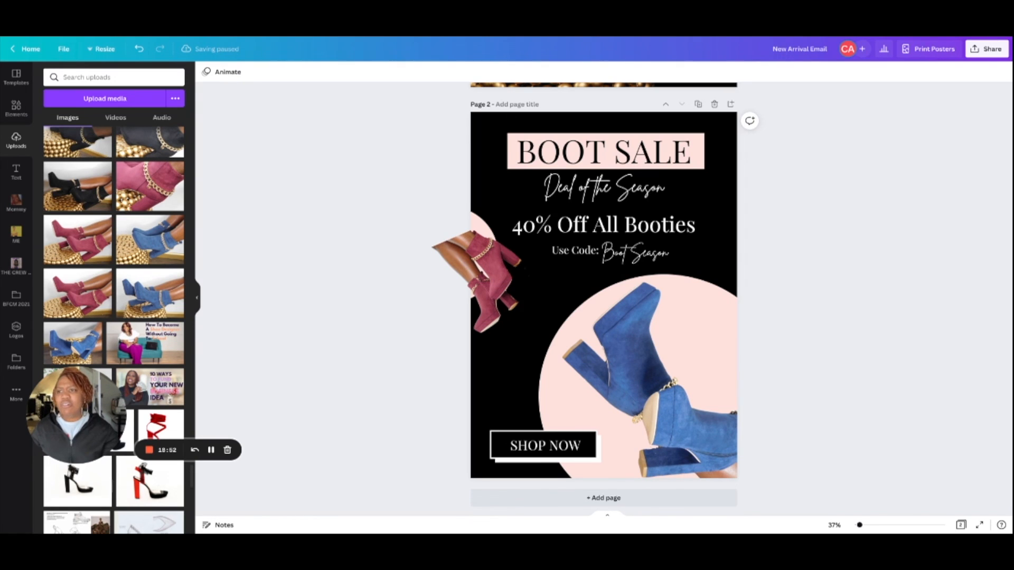
- Search the elements library for "glitter" and add the sparse scattered-speckle graphic to page 2
click(16, 108)
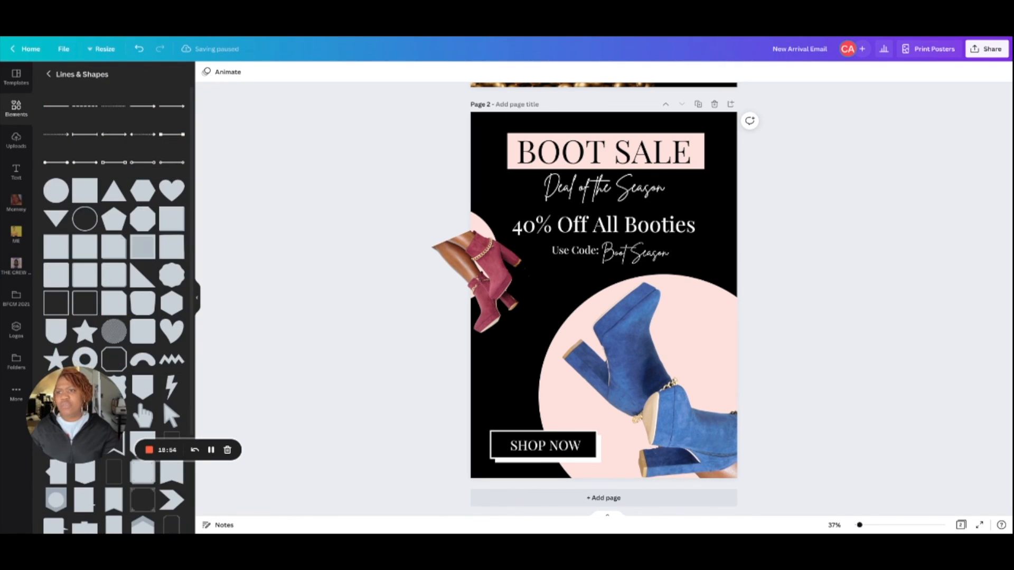
click(47, 74)
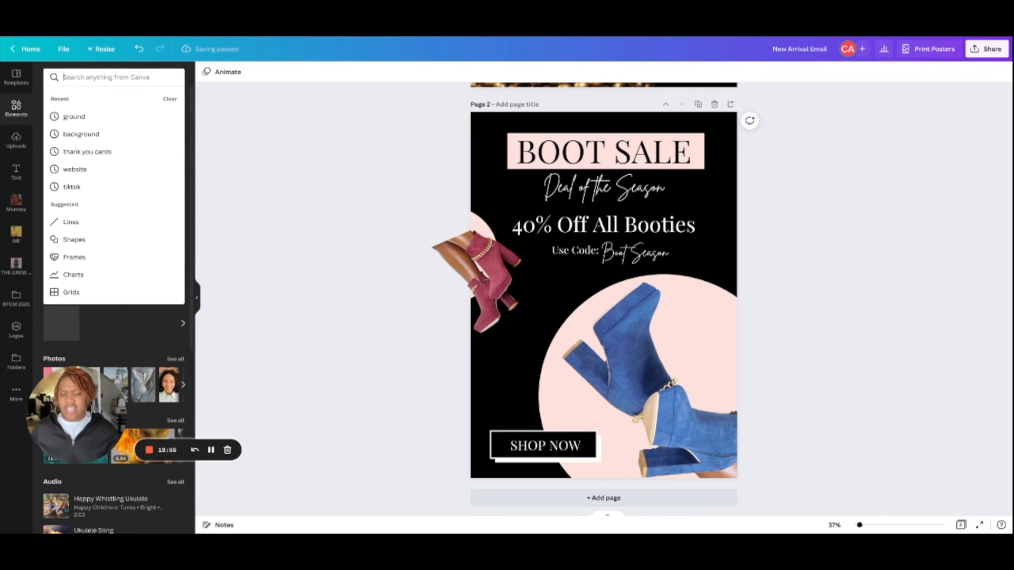
text(glitter)
key(Return)
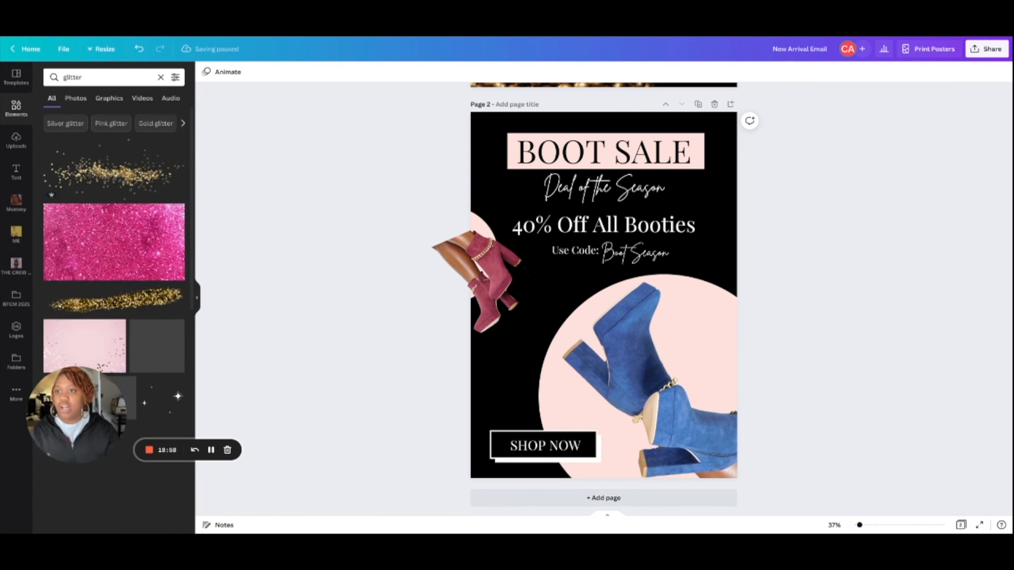
scroll(155, 159, down, 1)
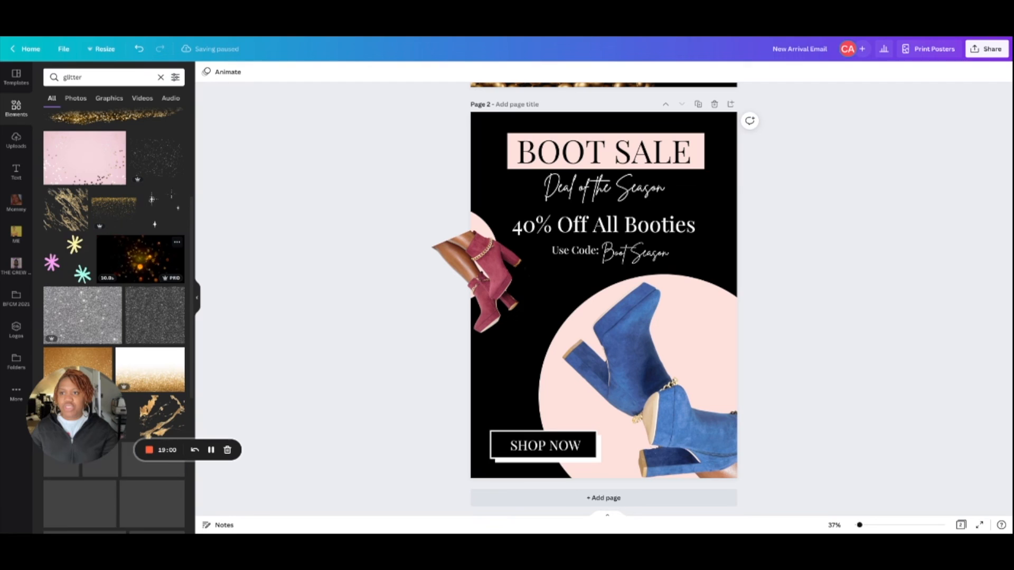
click(156, 159)
- Enlarge the glitter graphic beyond the poster's width and position it over the lower part, from just above the large pink circle
drag(603, 296, 718, 340)
drag(664, 303, 661, 410)
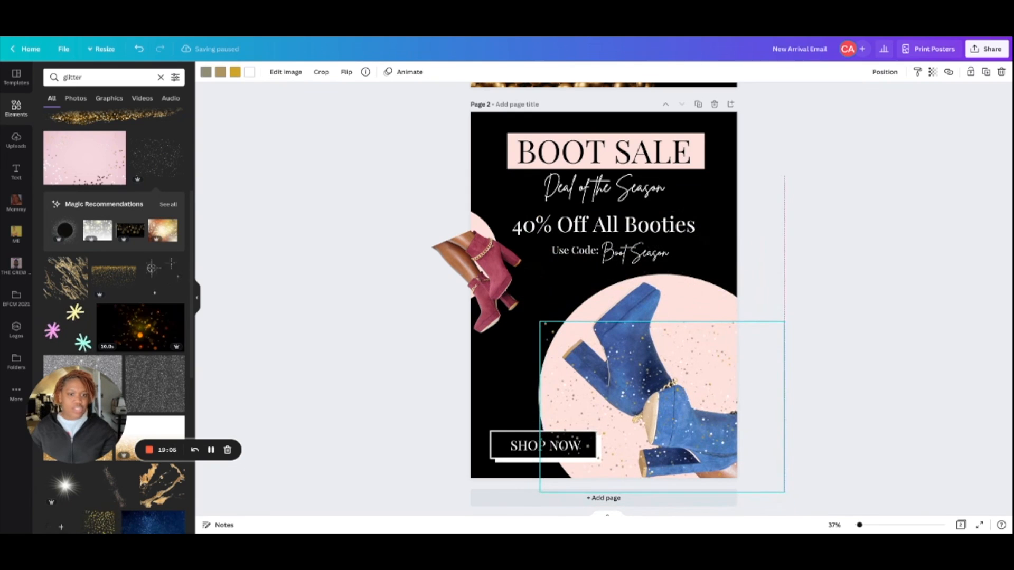
drag(783, 324, 859, 269)
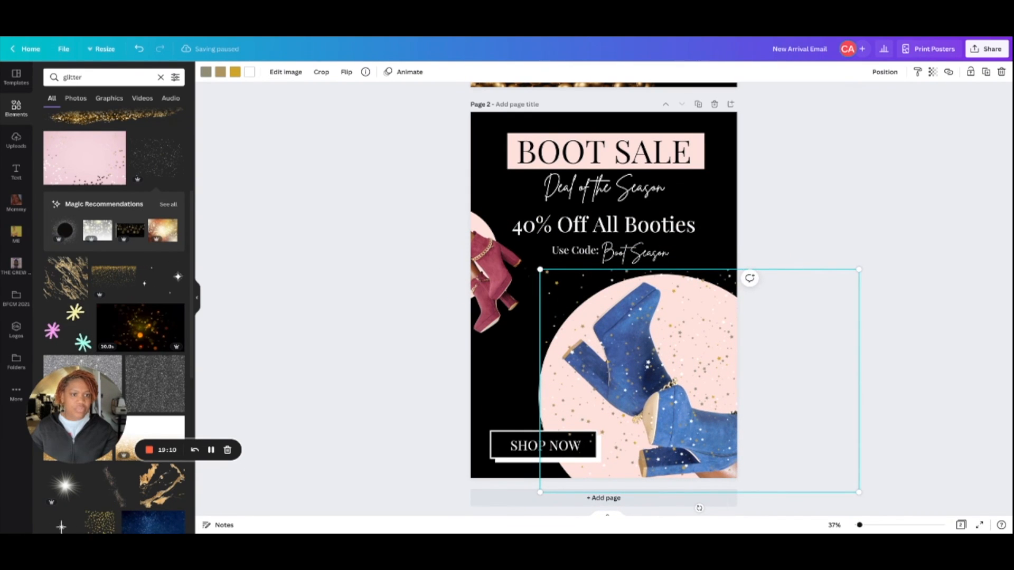
drag(540, 270, 434, 199)
drag(612, 372, 584, 441)
- Send the lower glitter backward behind the boots and the SHOP NOW button, keeping it in front of the large pink circle
click(885, 72)
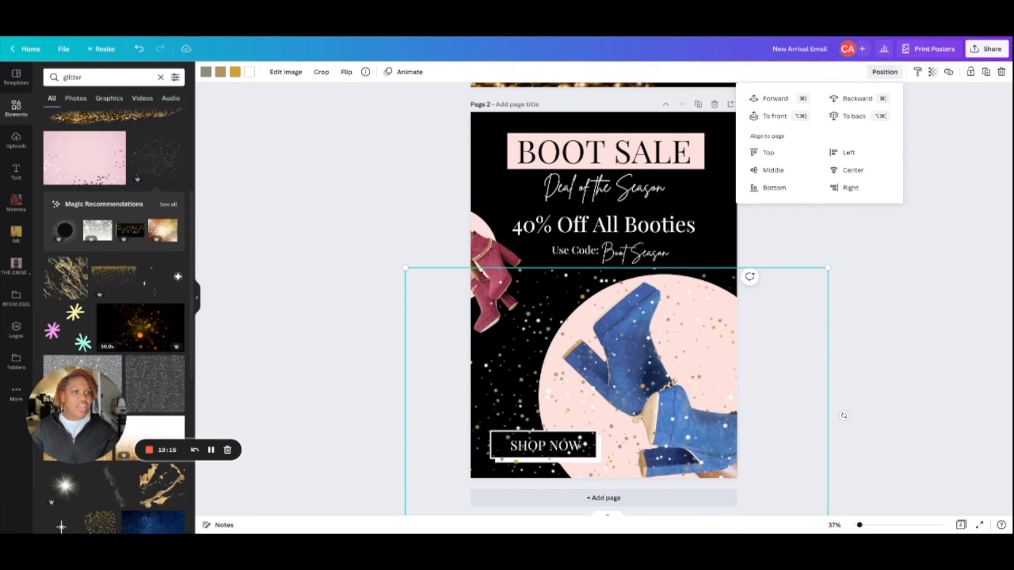
click(858, 98)
key(super+bracketright)
key(Escape)
click(844, 415)
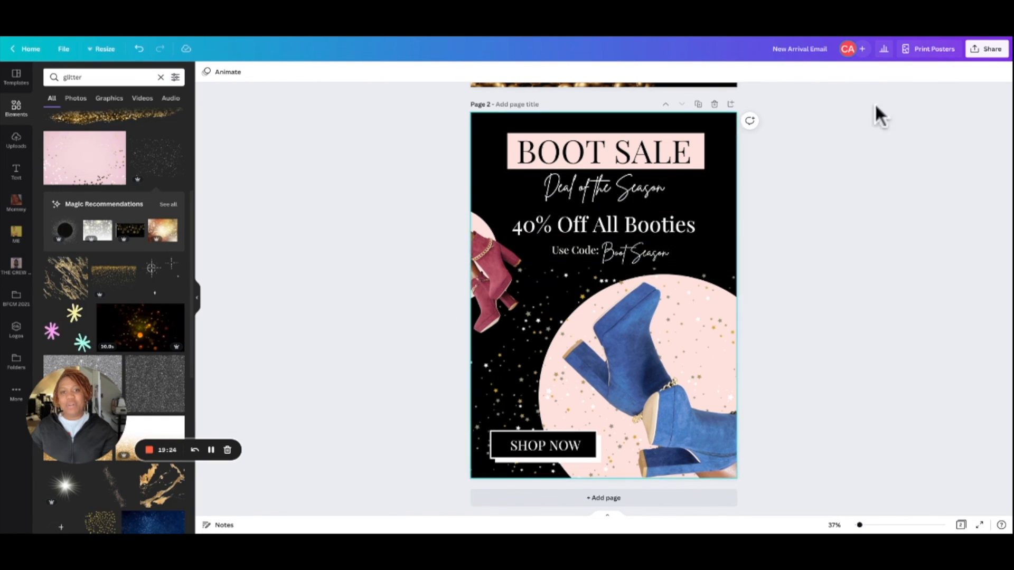
- Duplicate the glitter onto the poster's top, shrink it to about the page width and align it over the BOOT SALE heading
click(819, 412)
drag(813, 412, 852, 123)
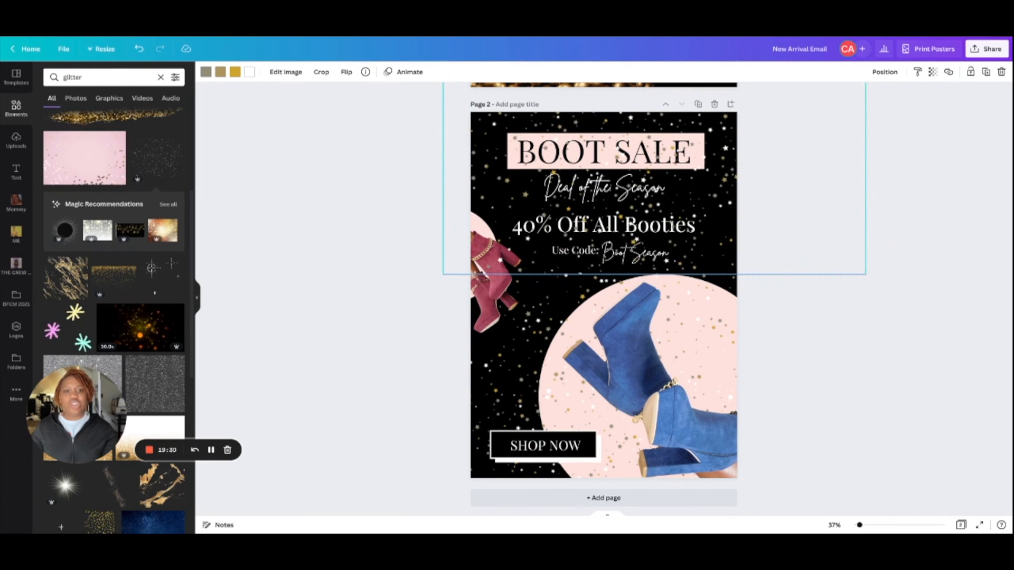
drag(443, 274, 599, 149)
drag(749, 118, 603, 118)
drag(701, 169, 748, 186)
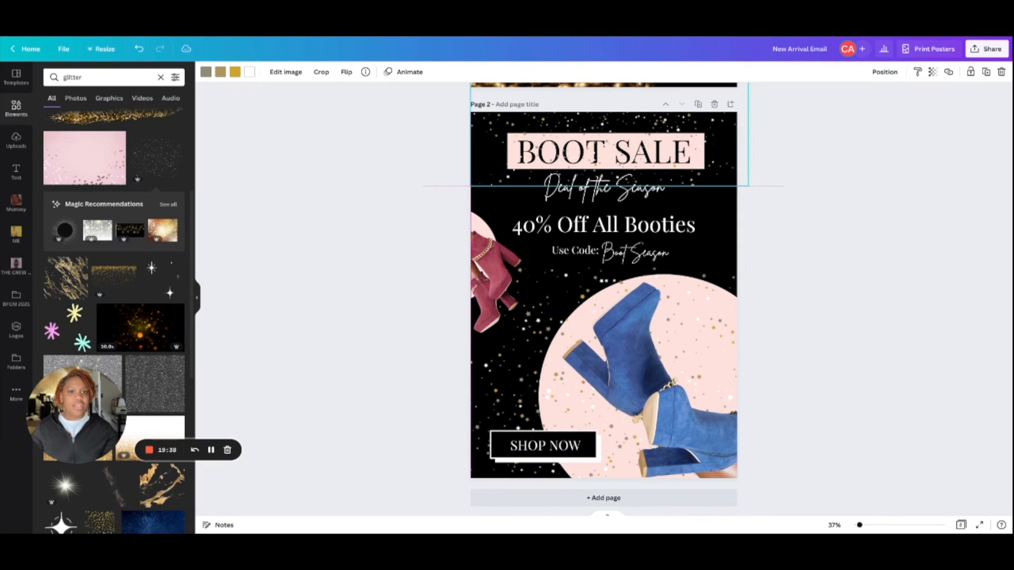
- Send the upper glitter backward behind the BOOT SALE heading, its pink box and the Deal of the Season line
click(885, 72)
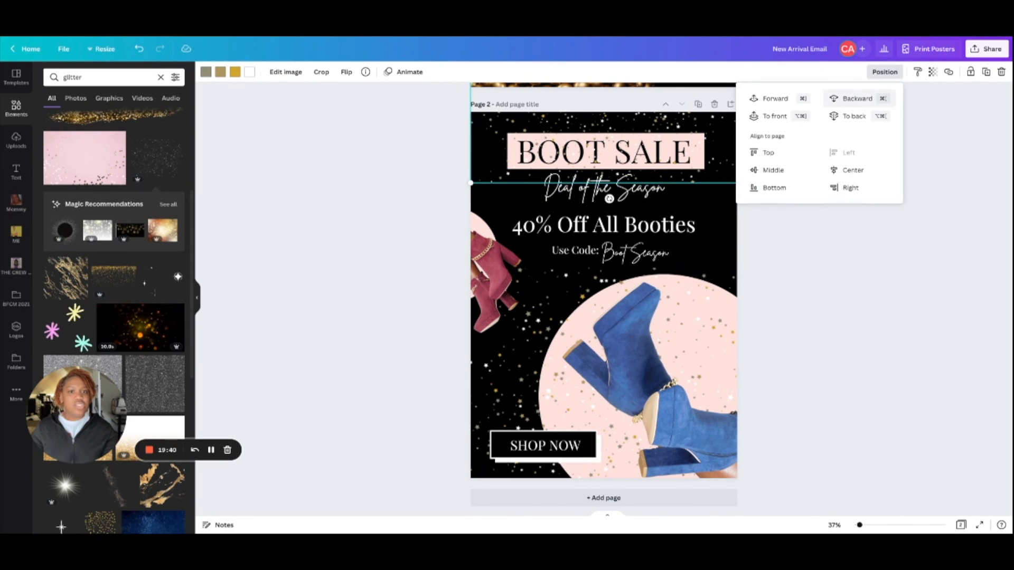
click(856, 98)
key(Escape)
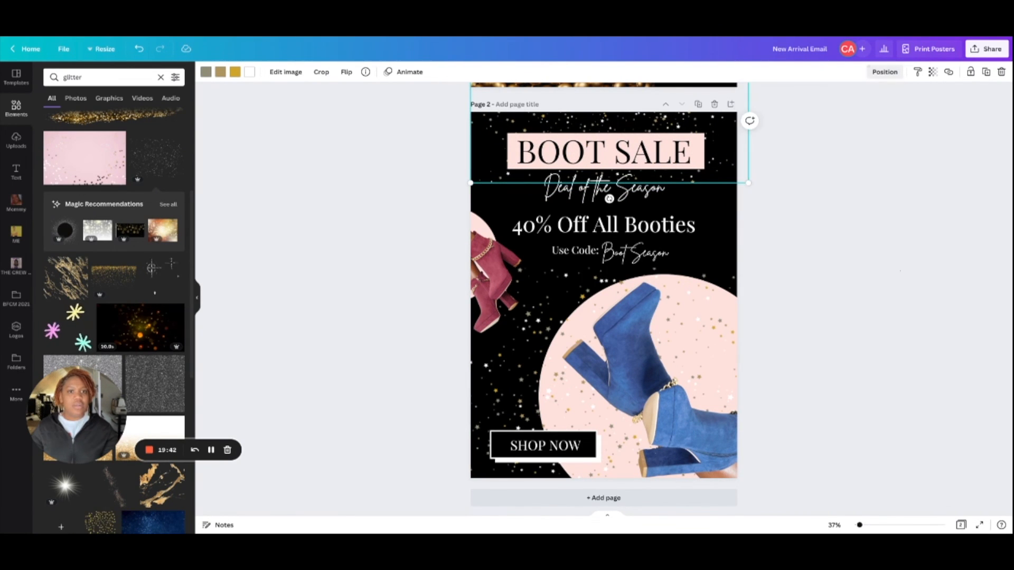
key(Escape)
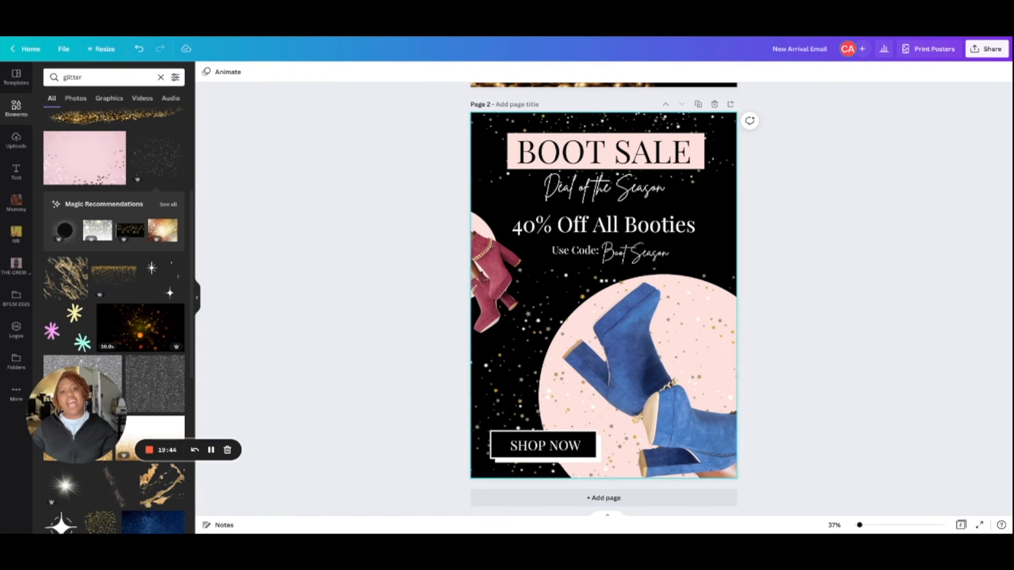
- Rotate the burgundy boots more upright and enlarge them slightly over the small pink circle at the poster's left edge
click(446, 275)
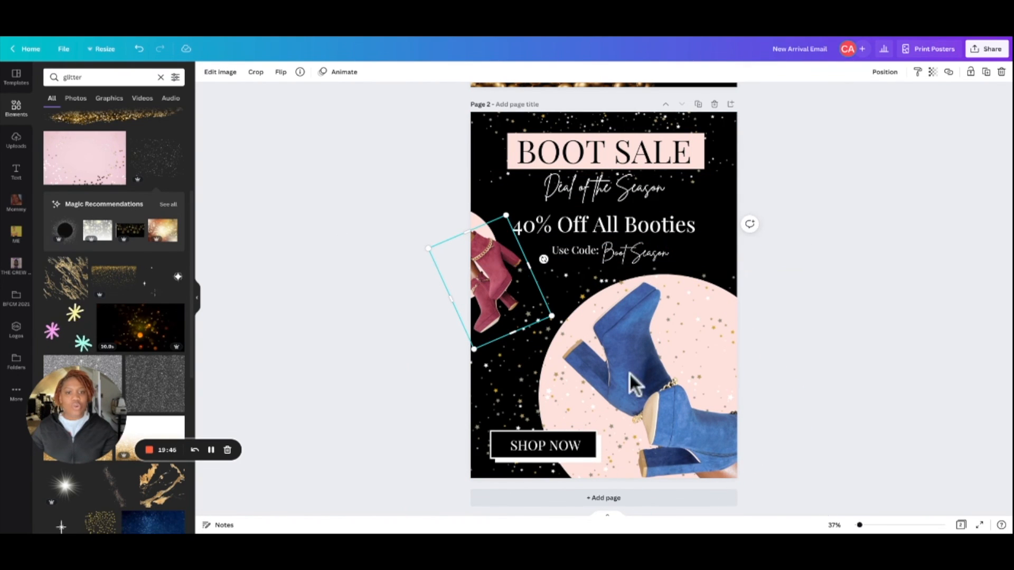
drag(543, 259, 547, 269)
drag(499, 209, 298, 101)
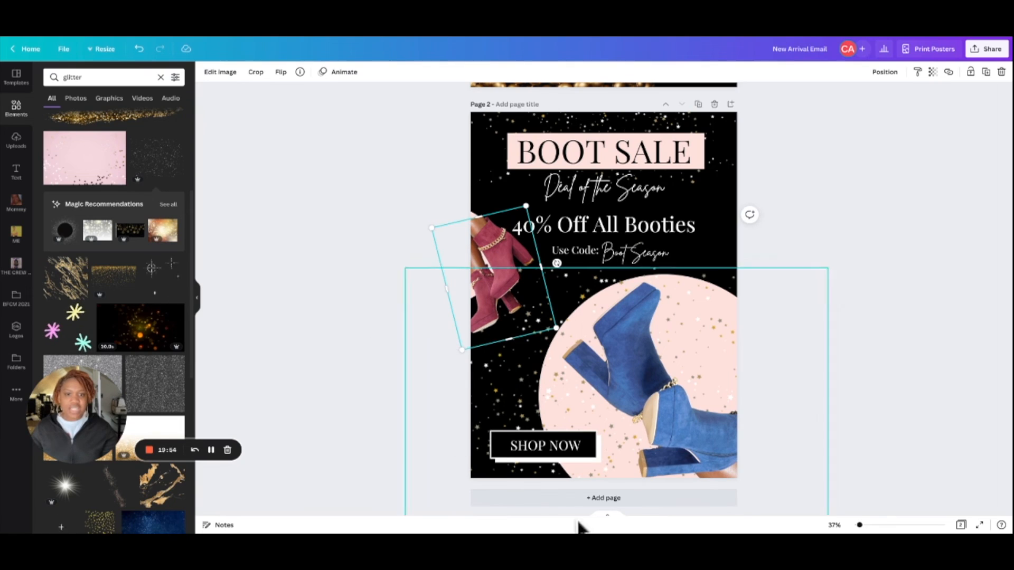
drag(556, 263, 568, 261)
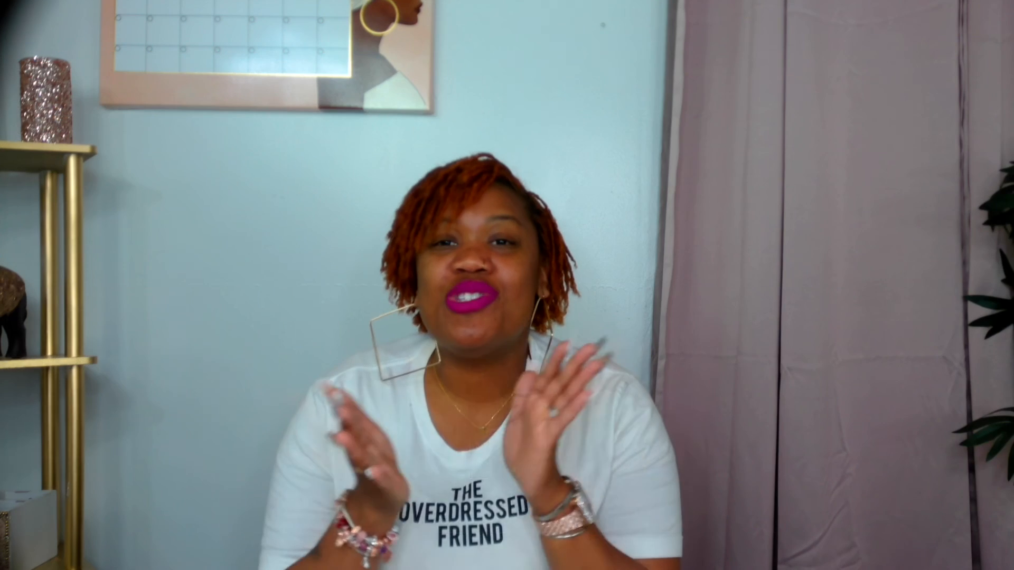